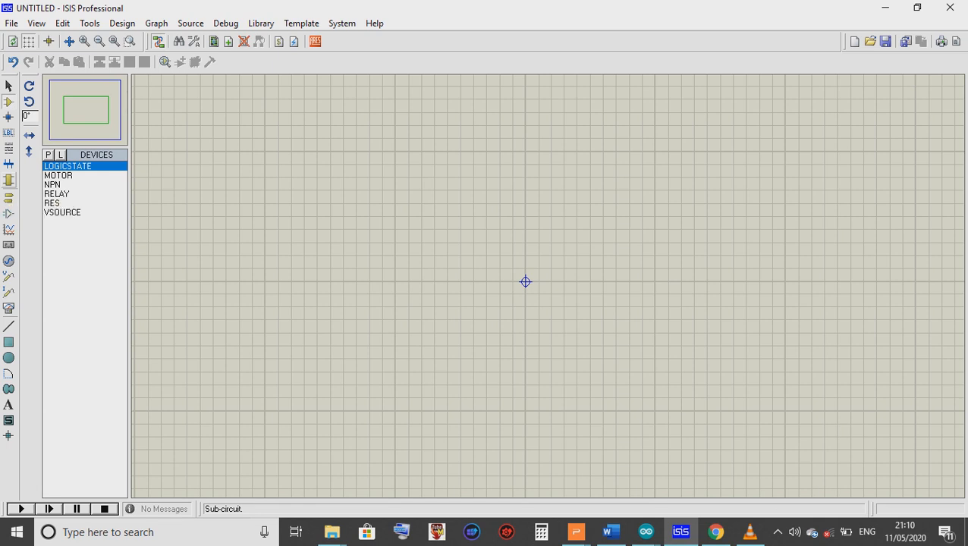
Draw a subcircuit block about 700 th wide and 1000 th high around the sheet origin.
click(8, 180)
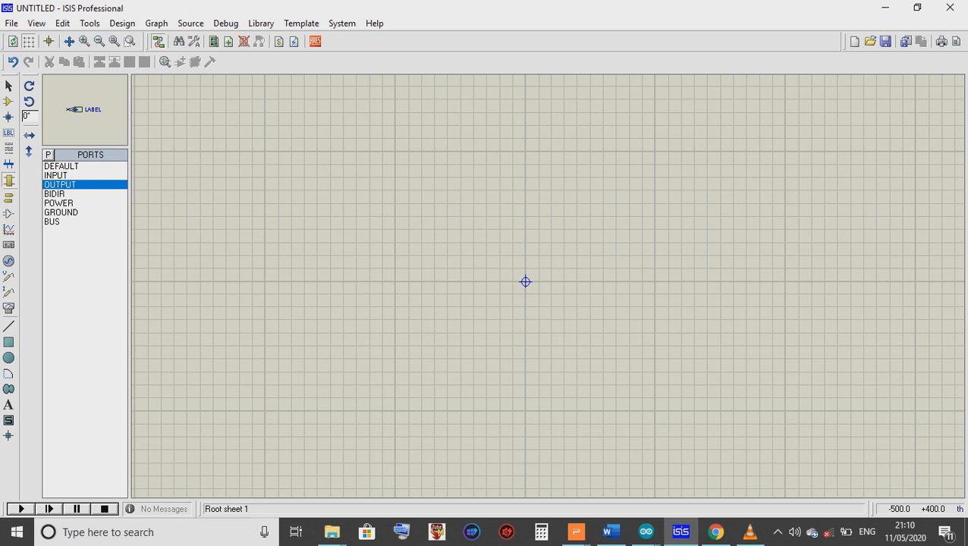
drag(460, 229, 552, 359)
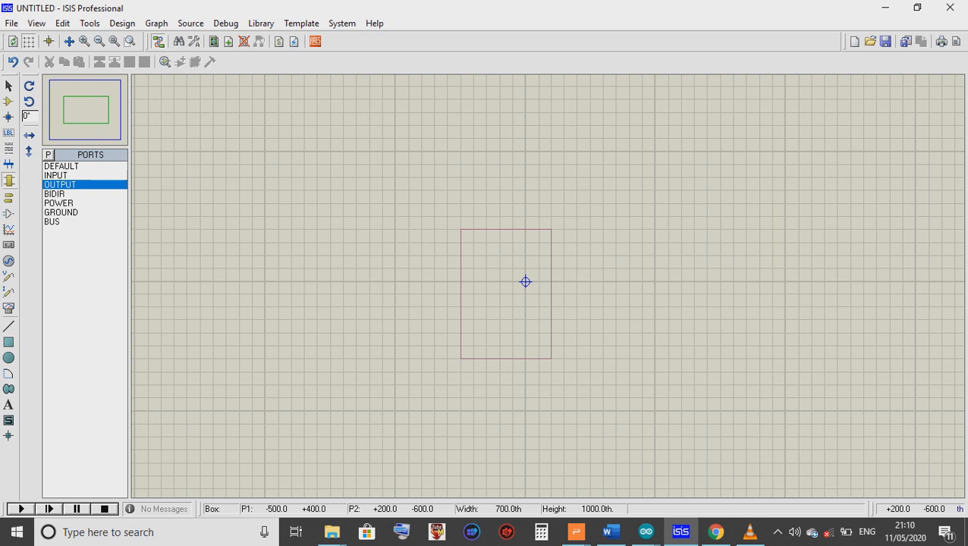
drag(461, 230, 551, 358)
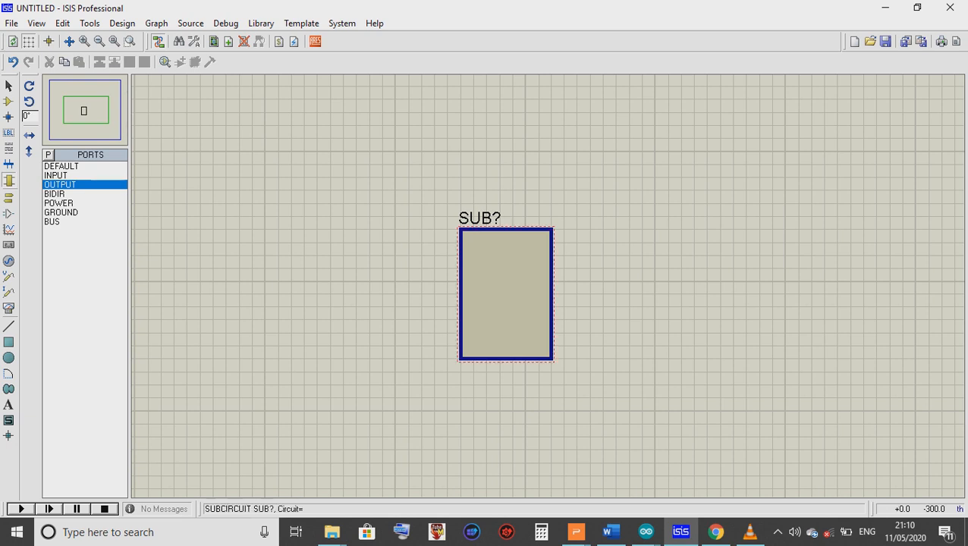
Name the new subcircuit block RM1.
click(525, 320)
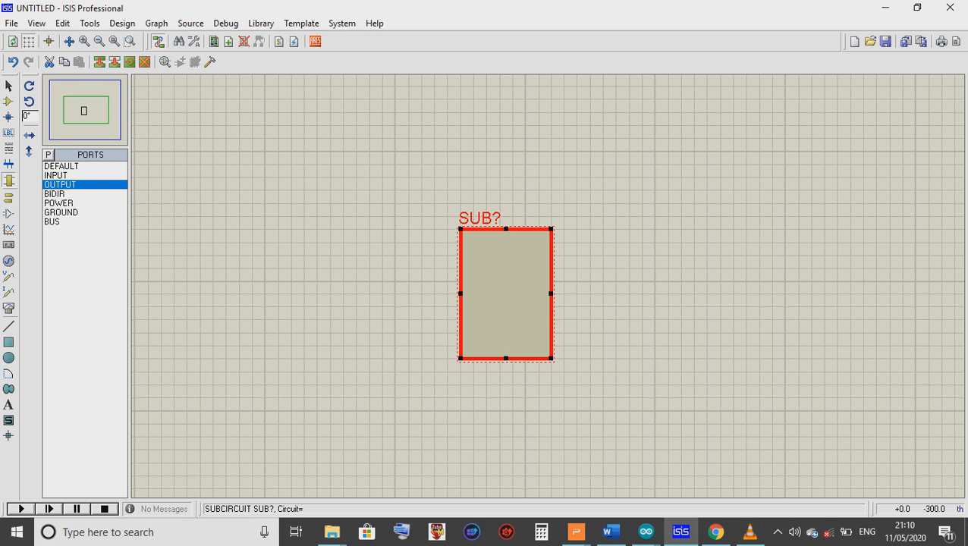
click(525, 320)
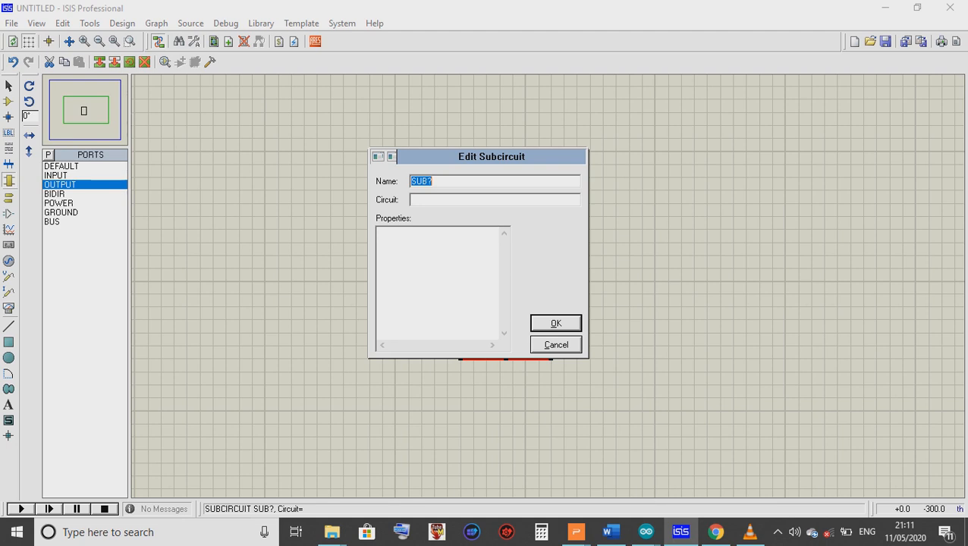
text(RM1)
click(554, 323)
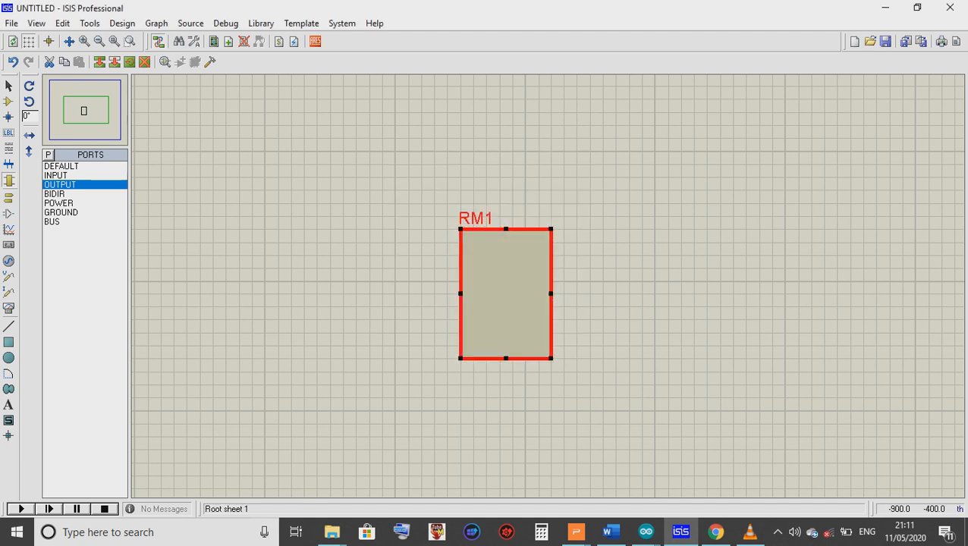
click(447, 333)
Place four INPUT ports along the left edge of the RM1 subcircuit, two near the upper corner and two near the lower corner.
scroll(461, 255, up, 1)
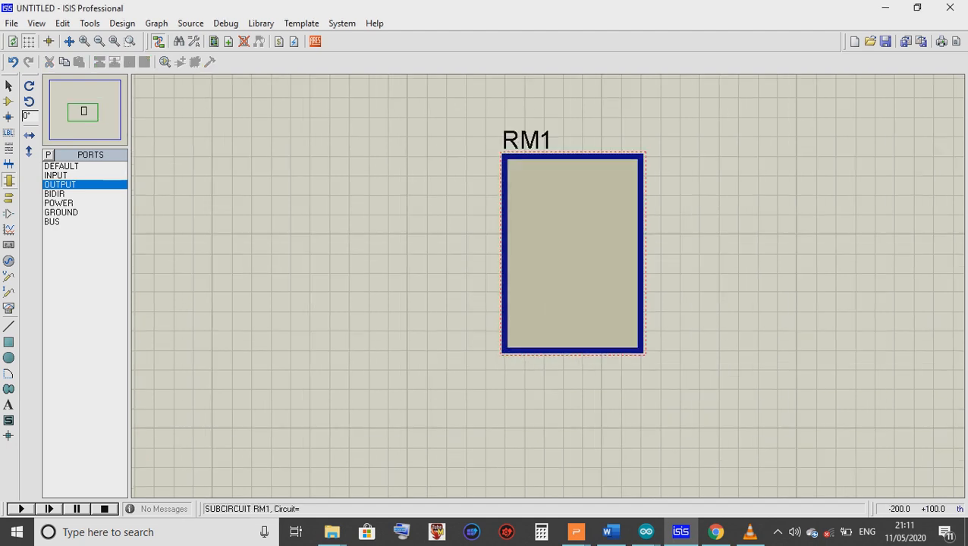
scroll(461, 256, up, 1)
scroll(548, 287, down, 1)
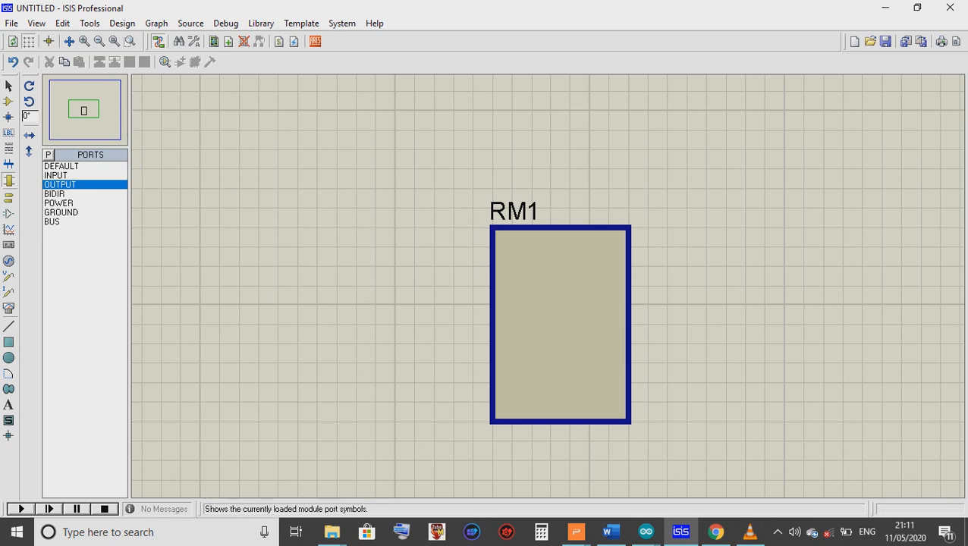
click(57, 176)
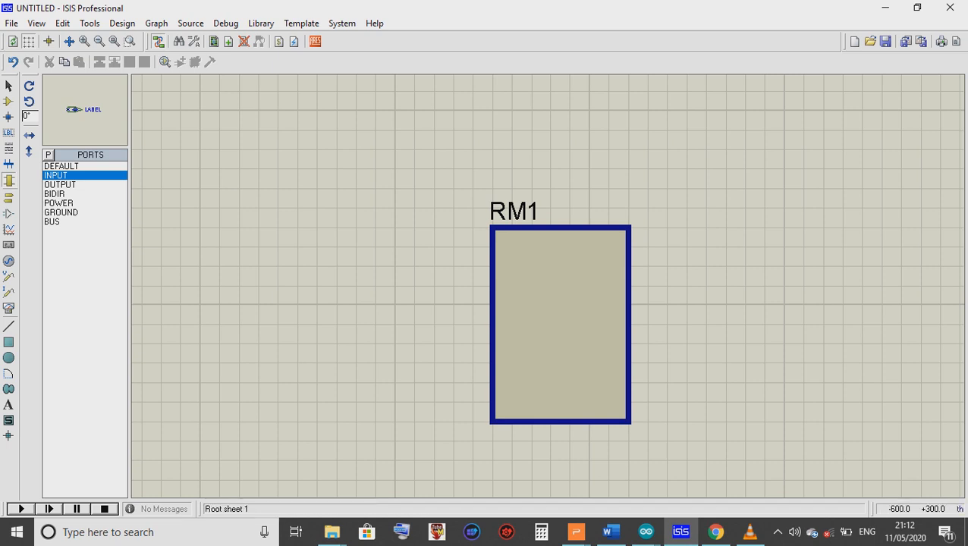
click(492, 247)
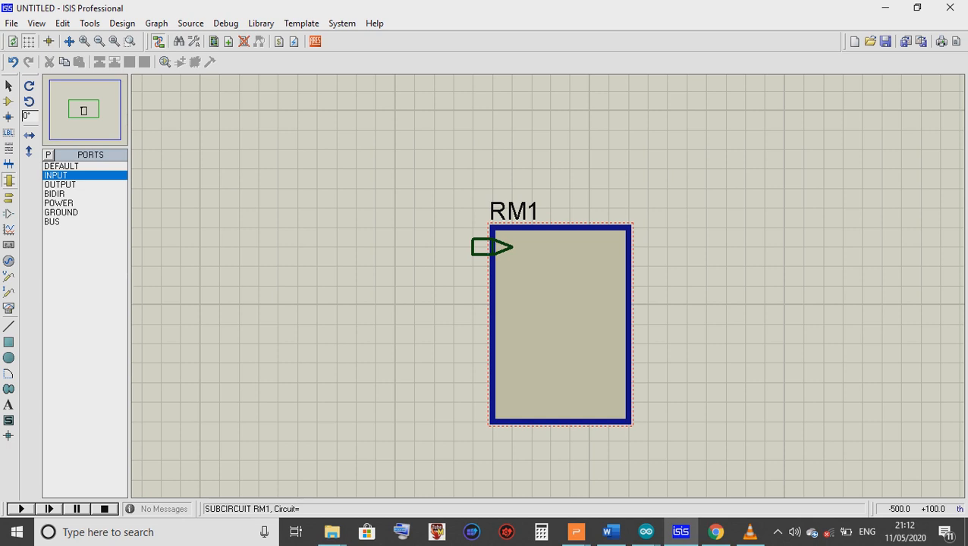
click(492, 286)
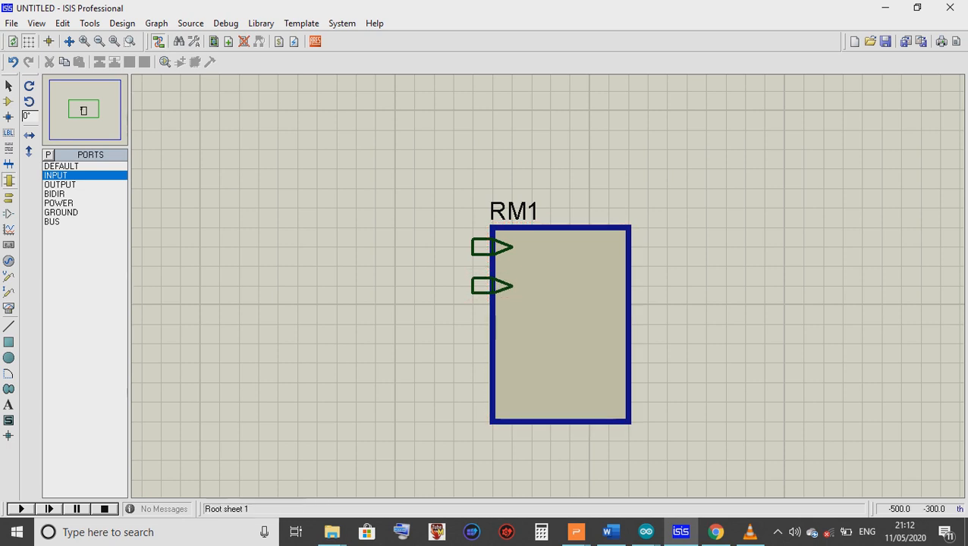
click(492, 363)
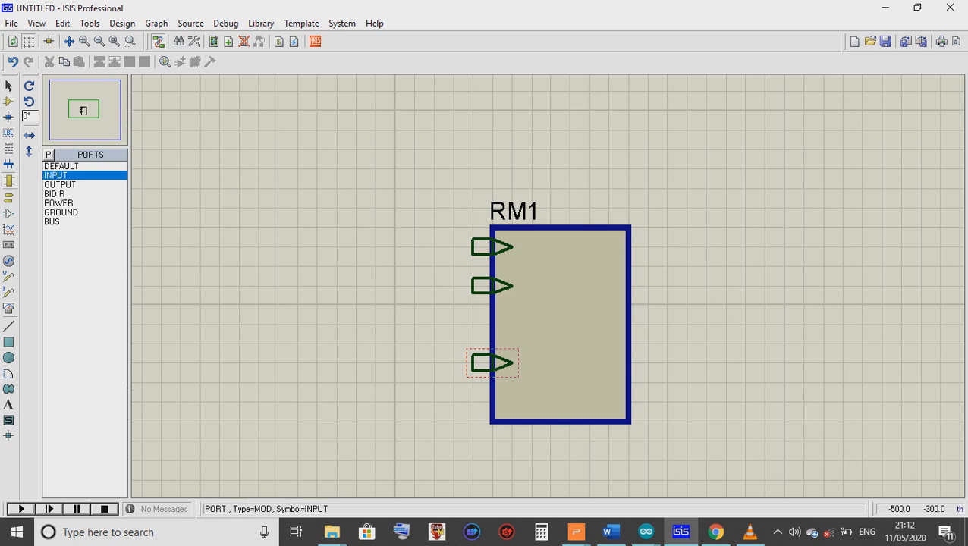
click(493, 402)
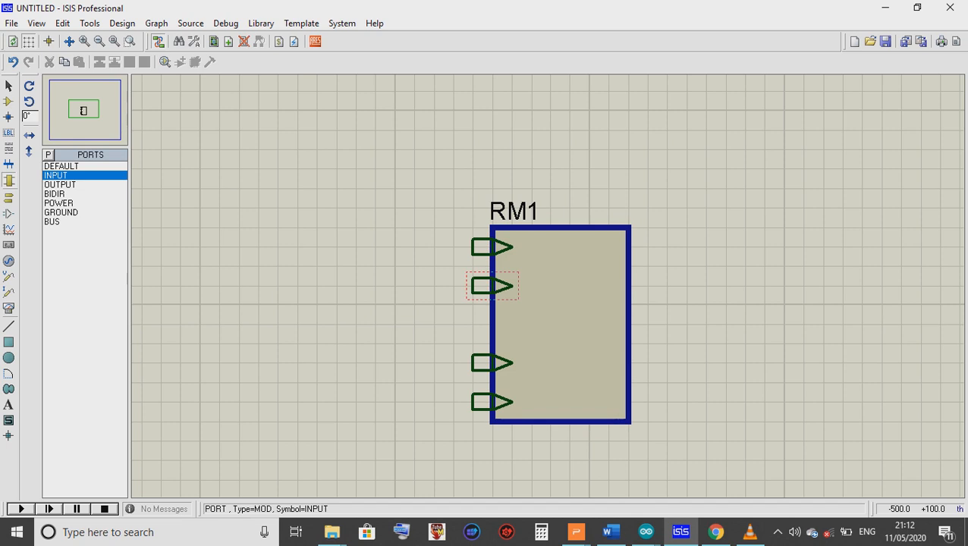
Label the two upper input ports of RM1 as IN1 and C1, from top to bottom.
click(492, 247)
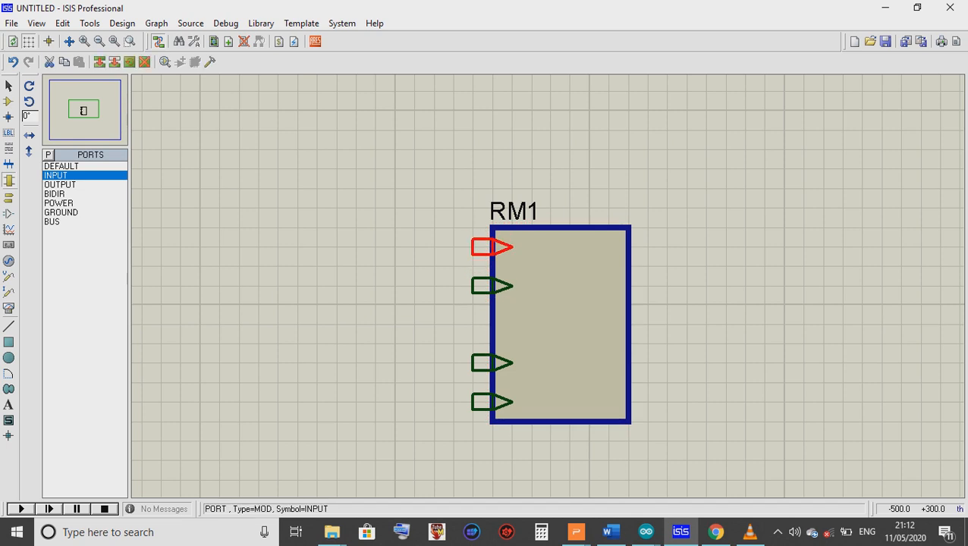
click(493, 247)
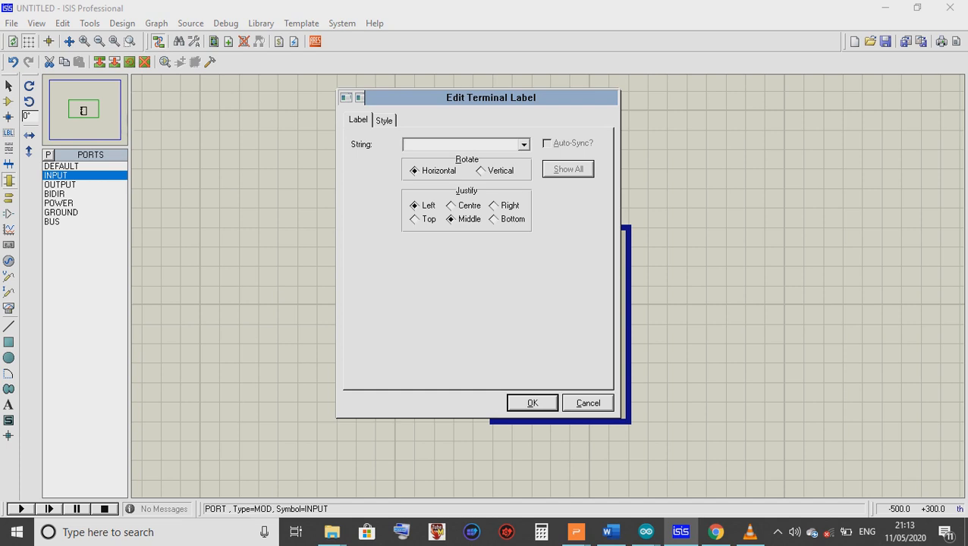
text(IN1)
key(Return)
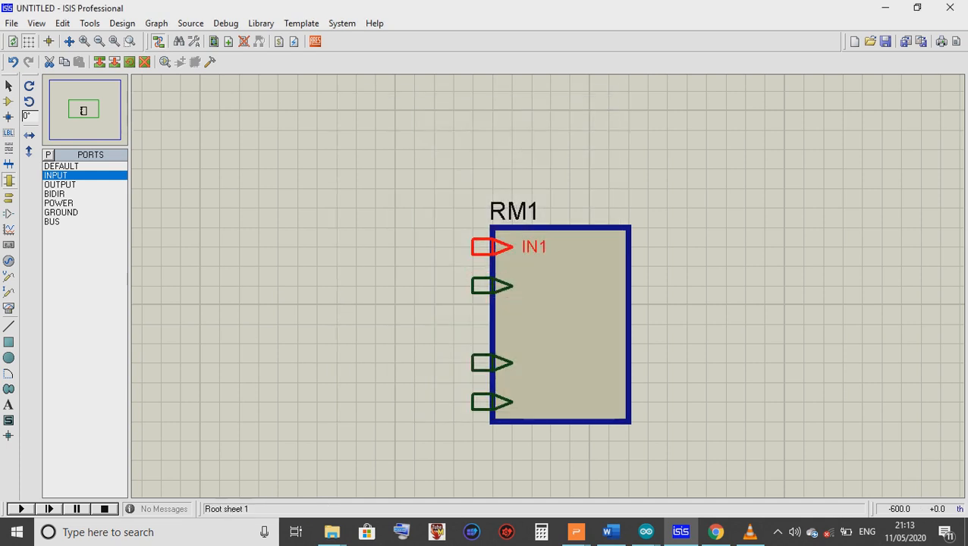
click(493, 285)
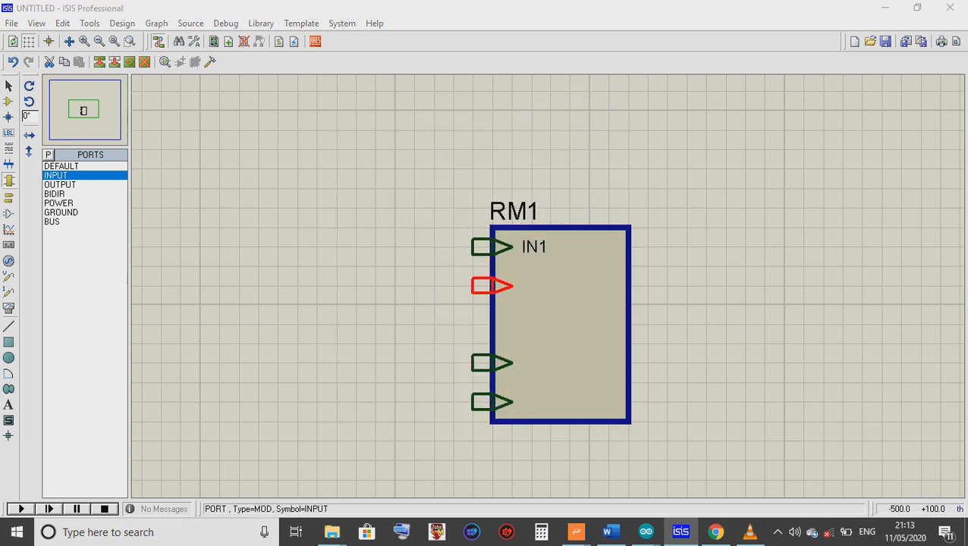
click(493, 285)
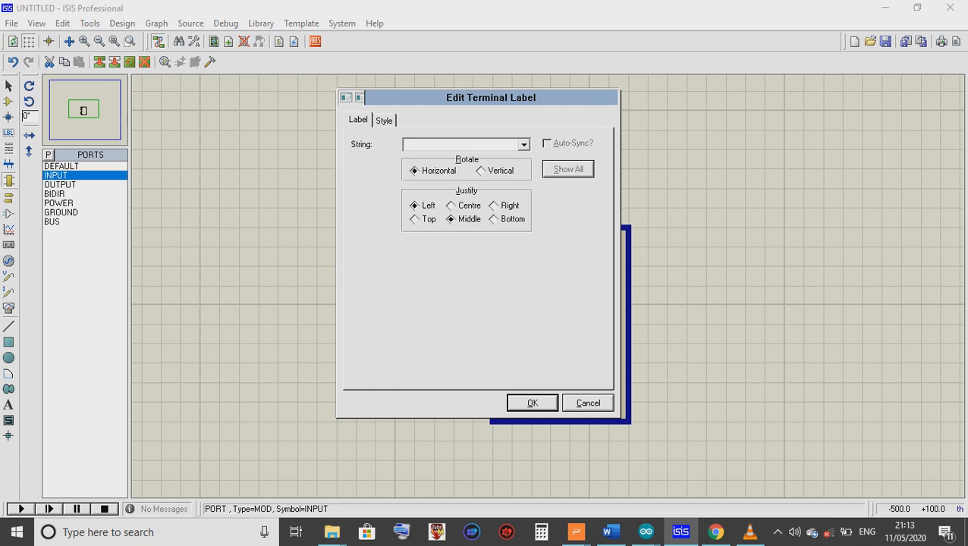
text(C1)
key(Return)
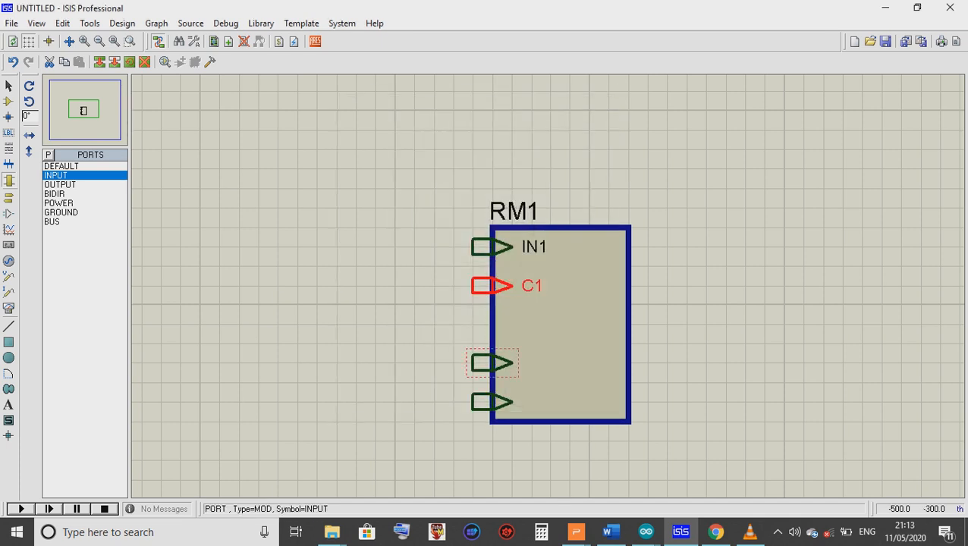
Label the two lower input ports of RM1 as IN2 and C2, from top to bottom.
click(493, 363)
click(492, 363)
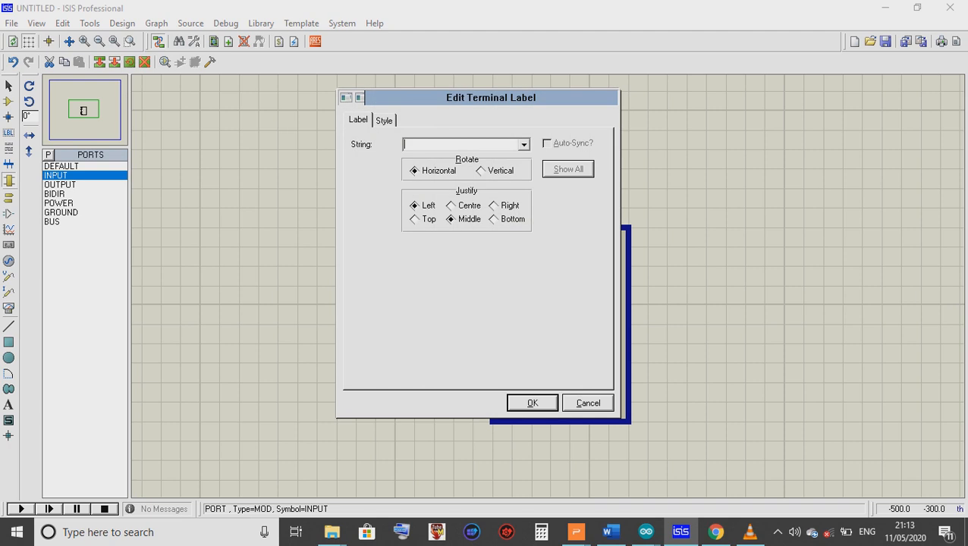
text(IN2)
key(Return)
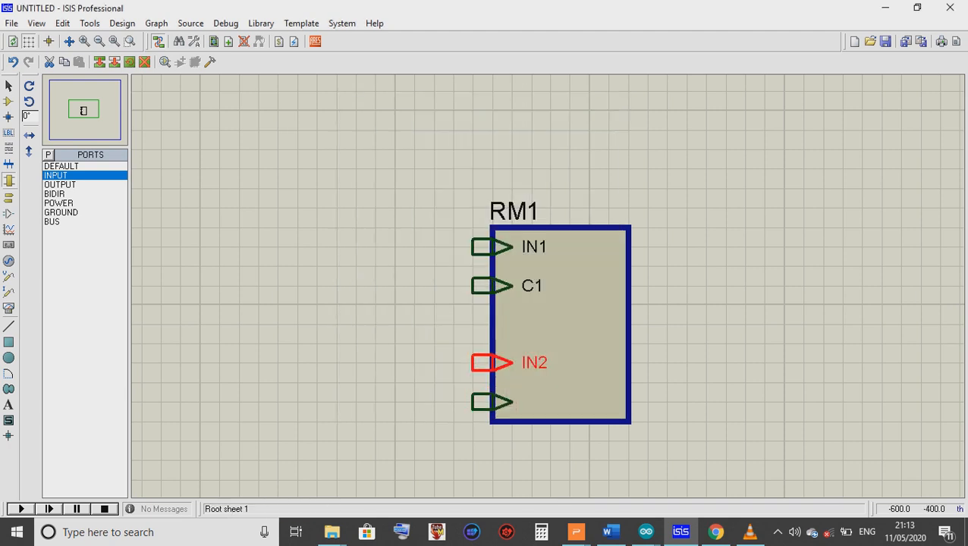
click(491, 402)
click(492, 402)
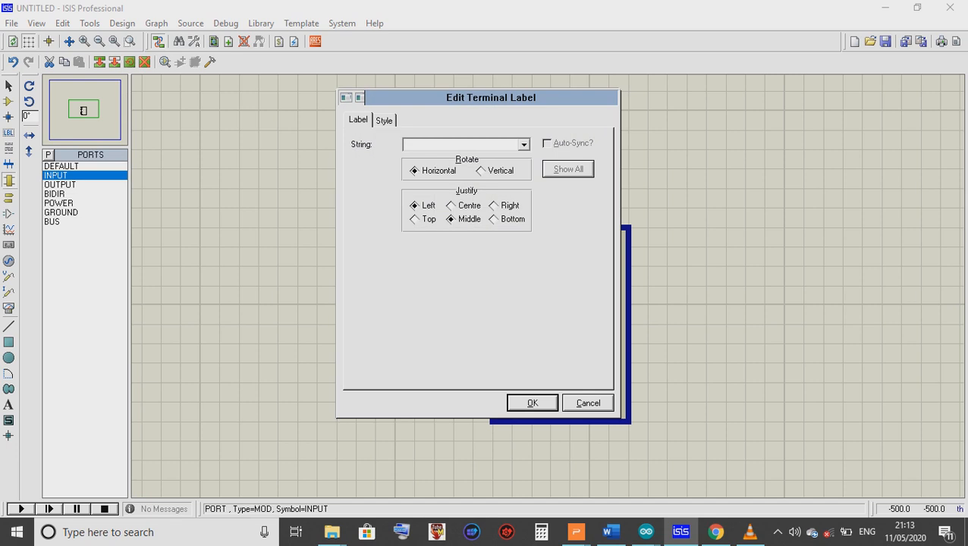
text(C2)
key(Return)
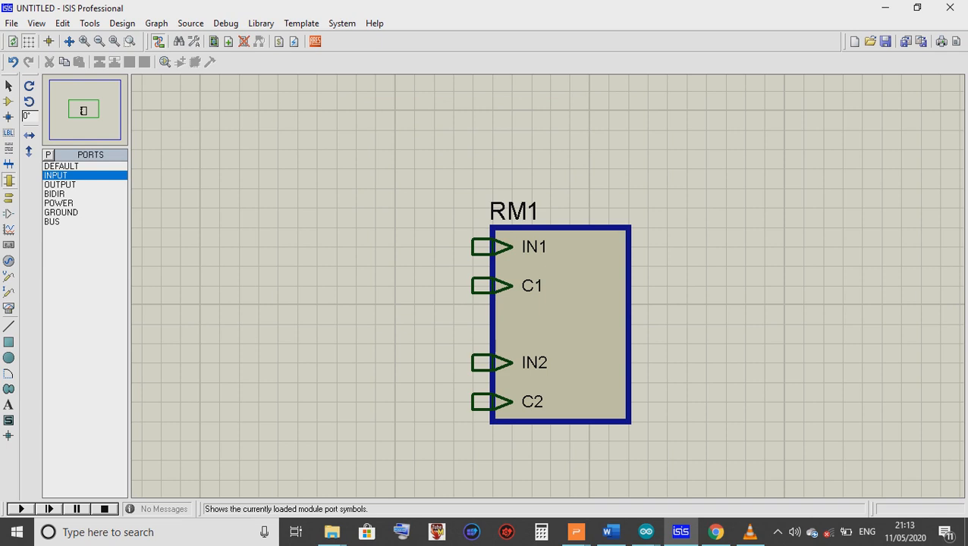
Place four OUTPUT ports along the right edge of RM1, level with IN1, C1, IN2 and C2.
click(60, 185)
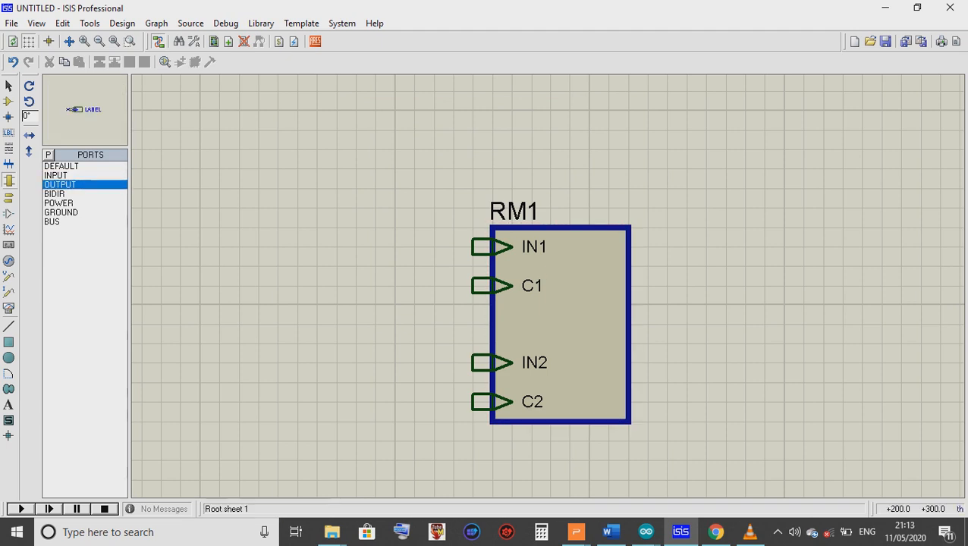
click(618, 247)
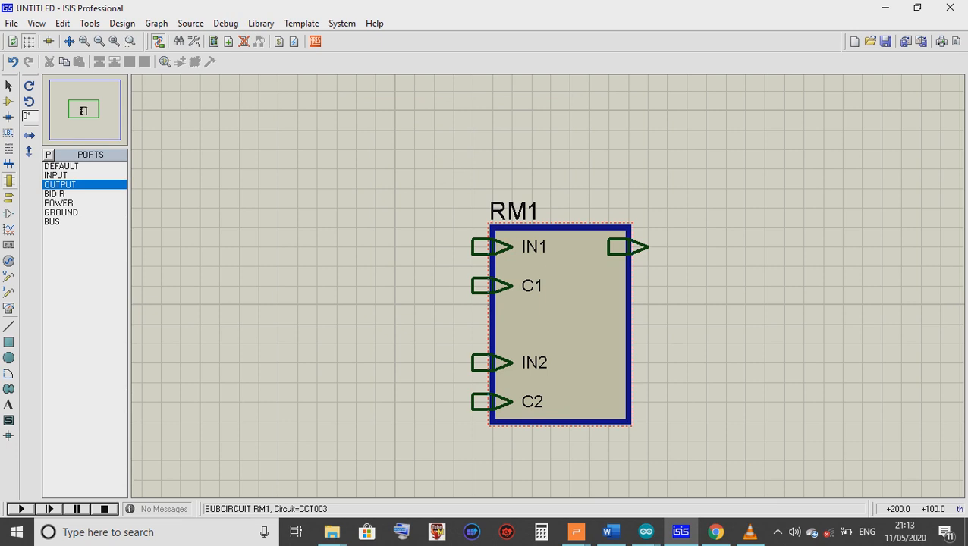
click(619, 285)
click(618, 362)
click(619, 401)
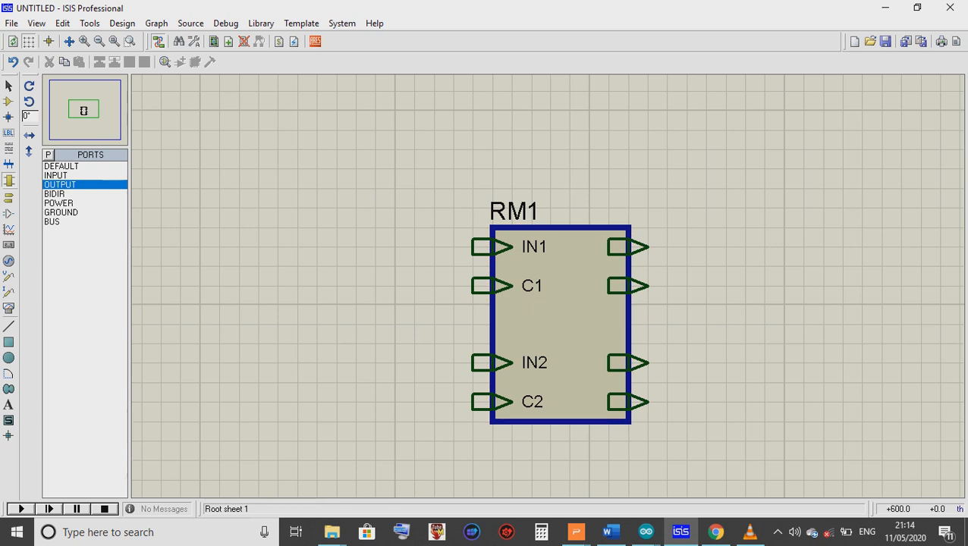
Open the child sheet of the RM1 subcircuit.
right_click(714, 279)
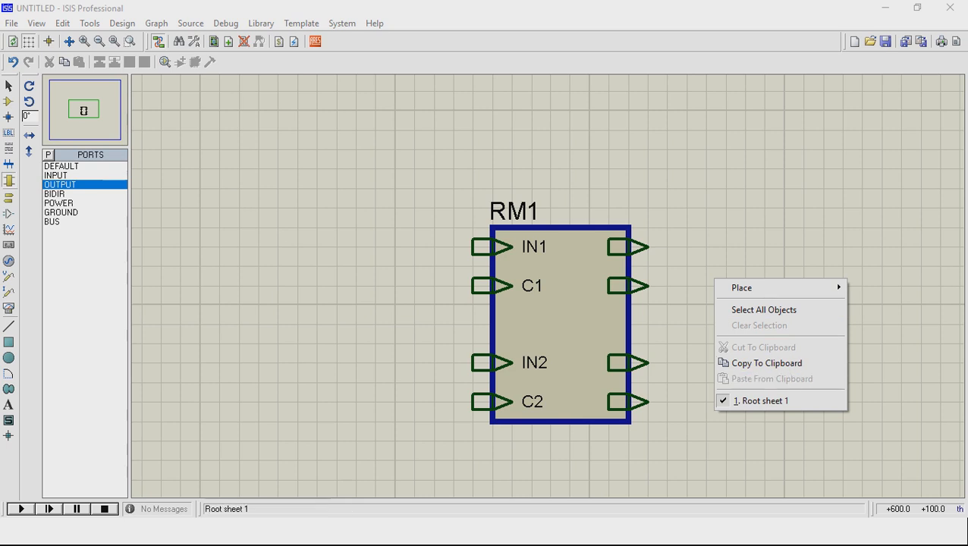
click(604, 305)
right_click(612, 305)
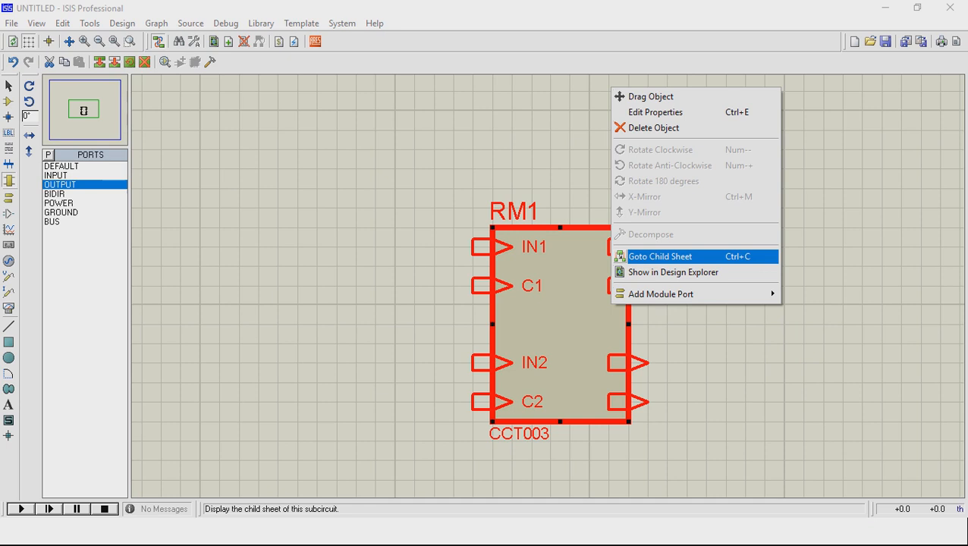
click(671, 259)
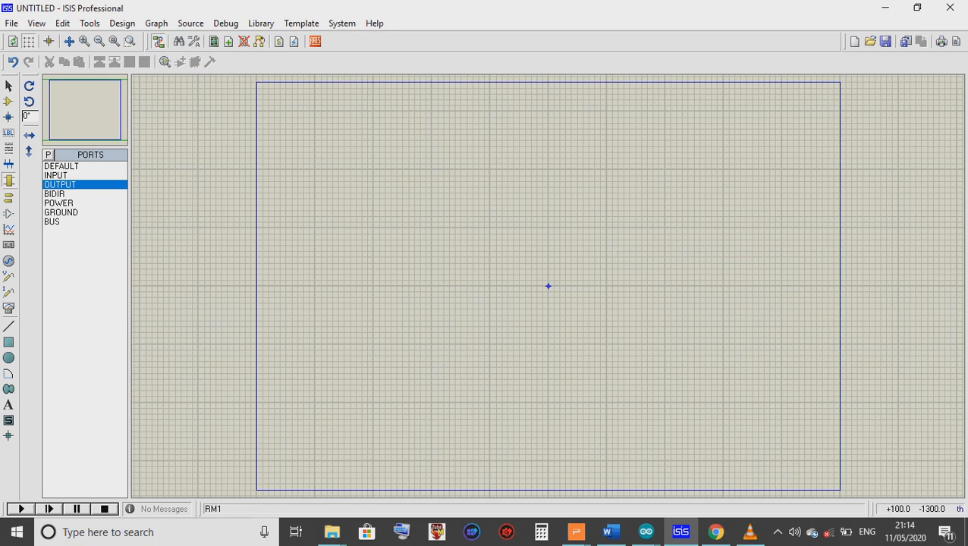
Place a RELAY component on the RM1 child sheet, just above and to the left of the origin.
scroll(548, 286, up, 1)
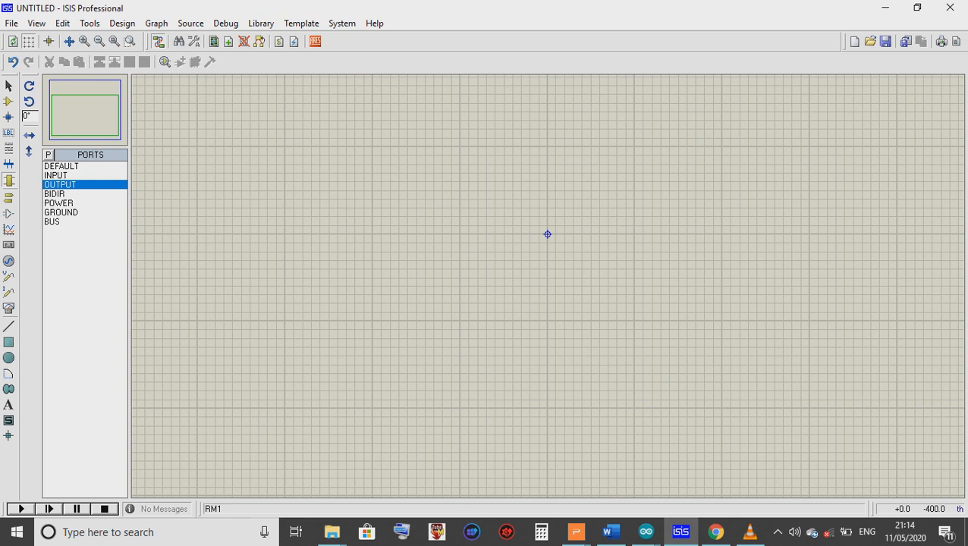
scroll(548, 234, up, 1)
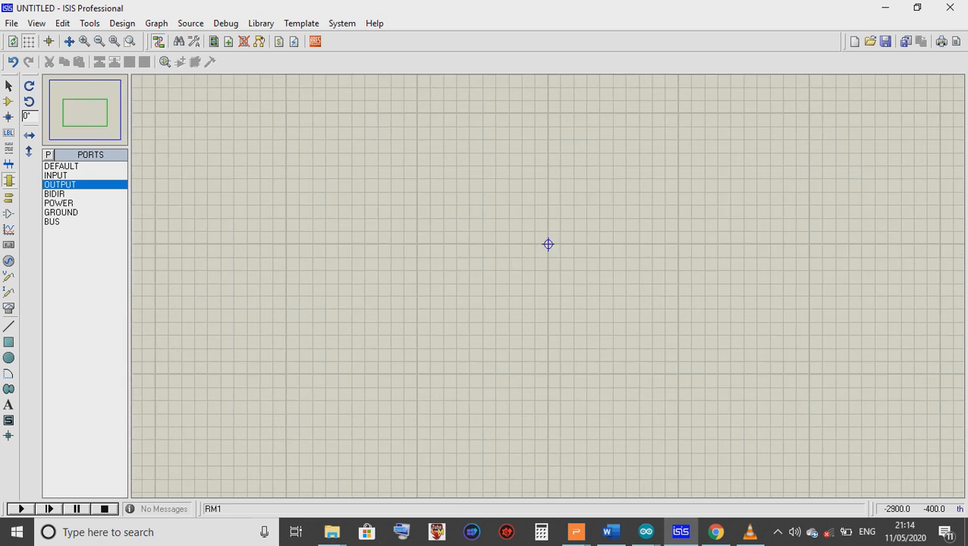
click(8, 101)
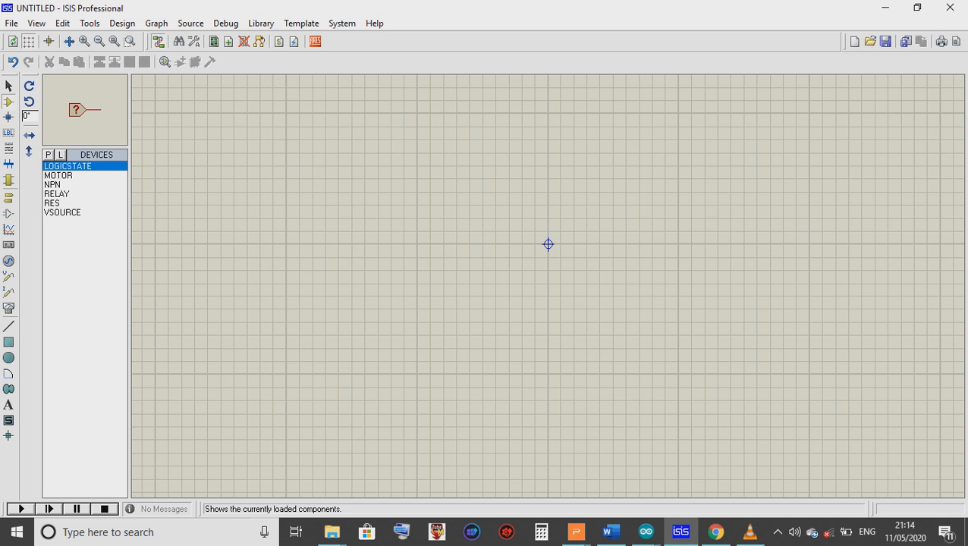
key(Down)
key(Down)
key(Down)
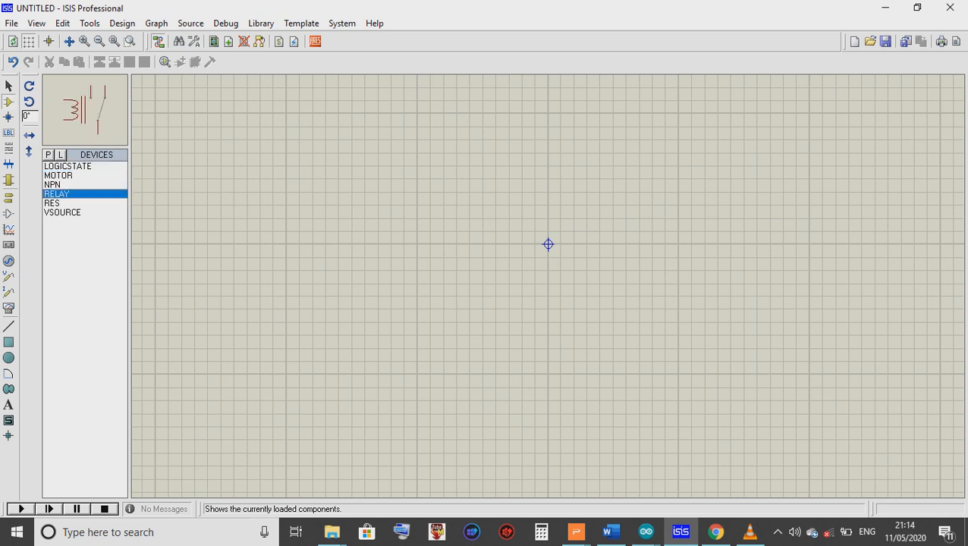
click(547, 245)
click(548, 244)
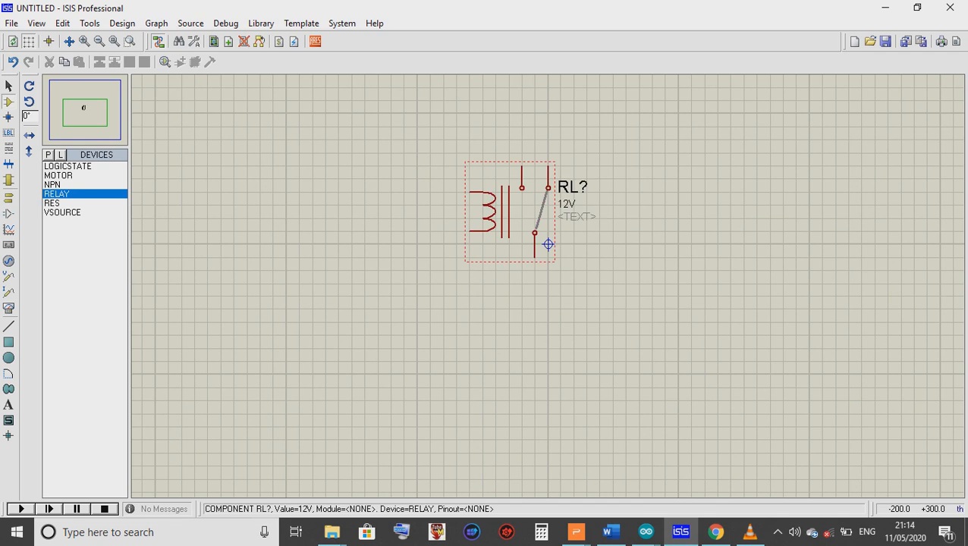
Try rotating the relay anti-clockwise twice and mirroring it vertically and horizontally.
right_click(532, 199)
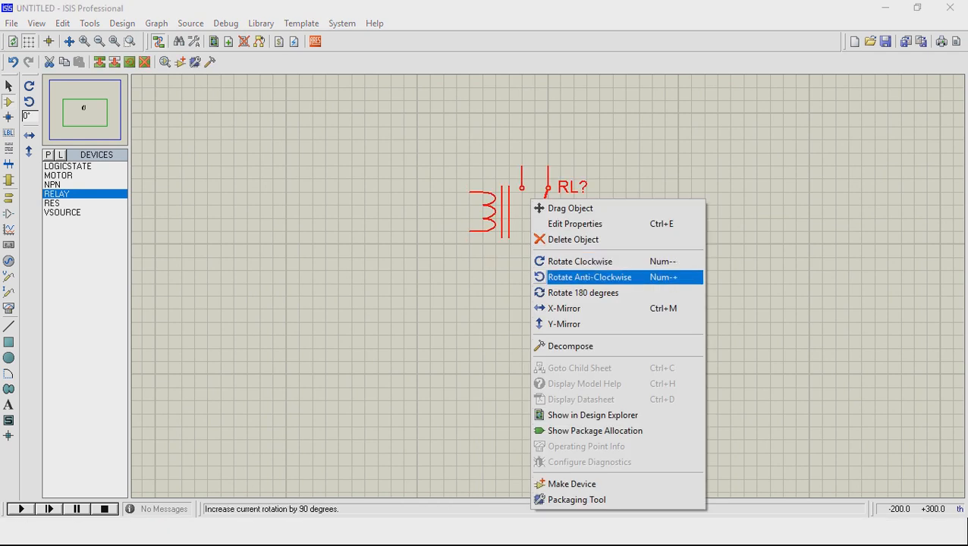
click(589, 276)
right_click(516, 208)
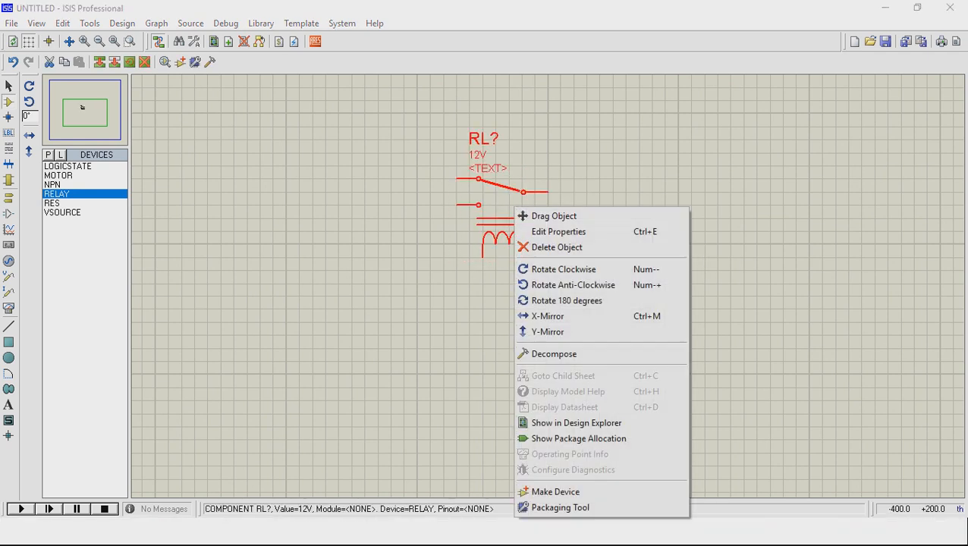
click(573, 284)
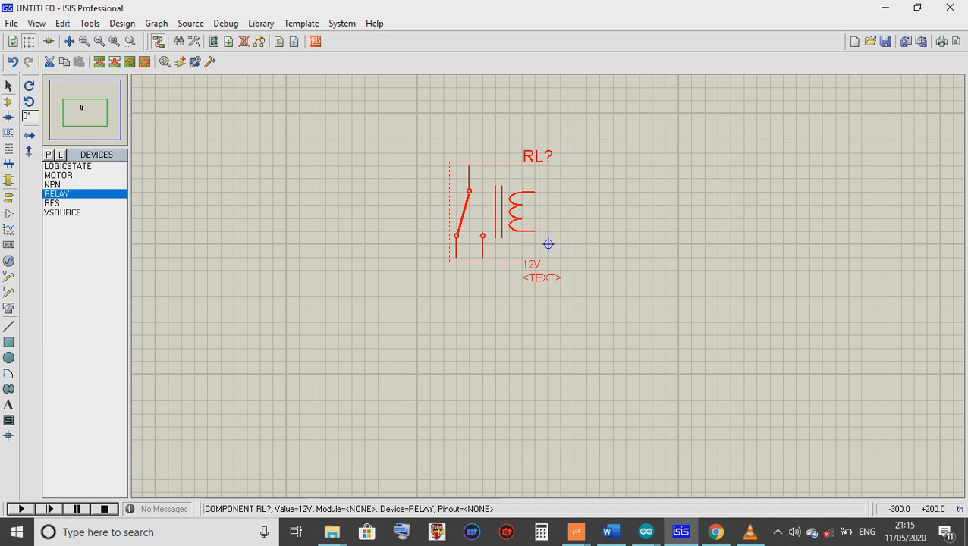
right_click(510, 211)
click(548, 332)
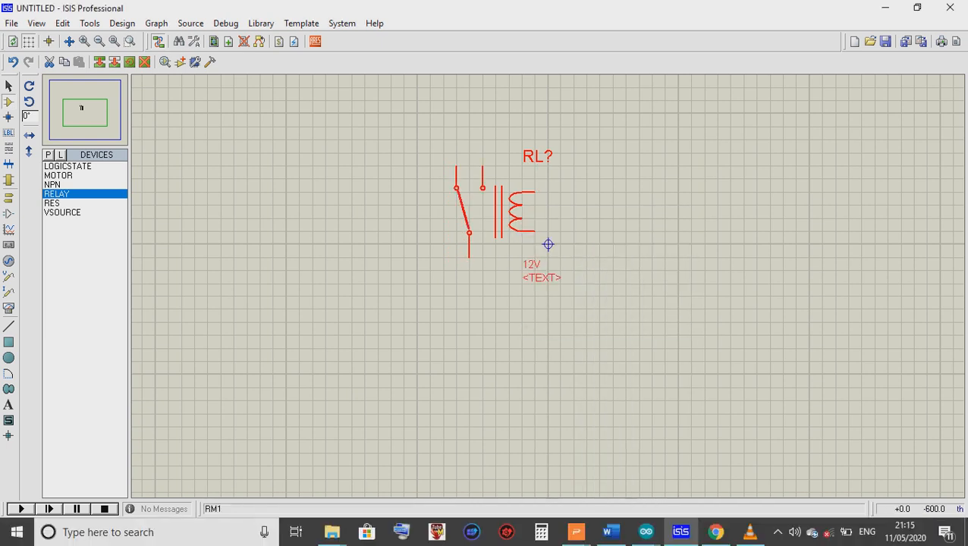
right_click(501, 207)
click(561, 311)
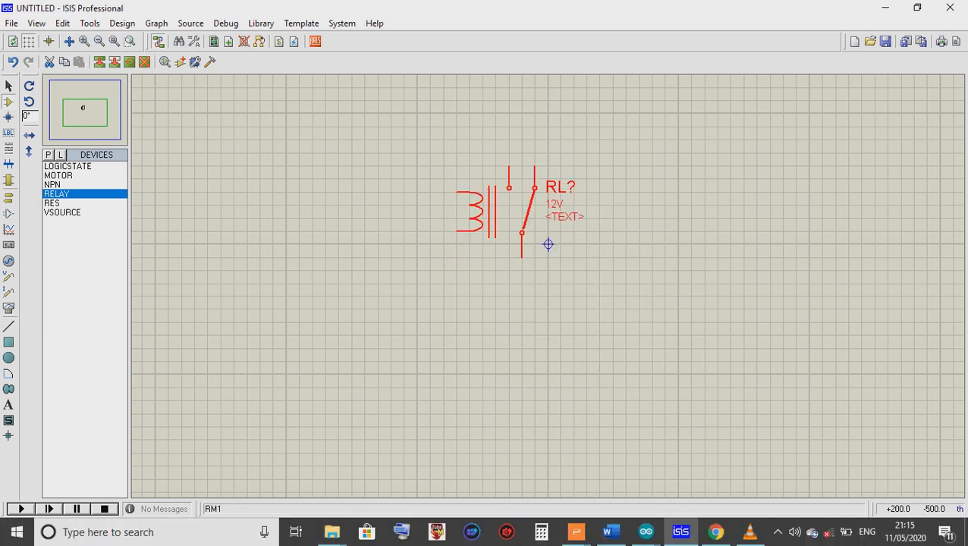
Rotate the relay clockwise so its coil sits above the switch contacts.
right_click(535, 244)
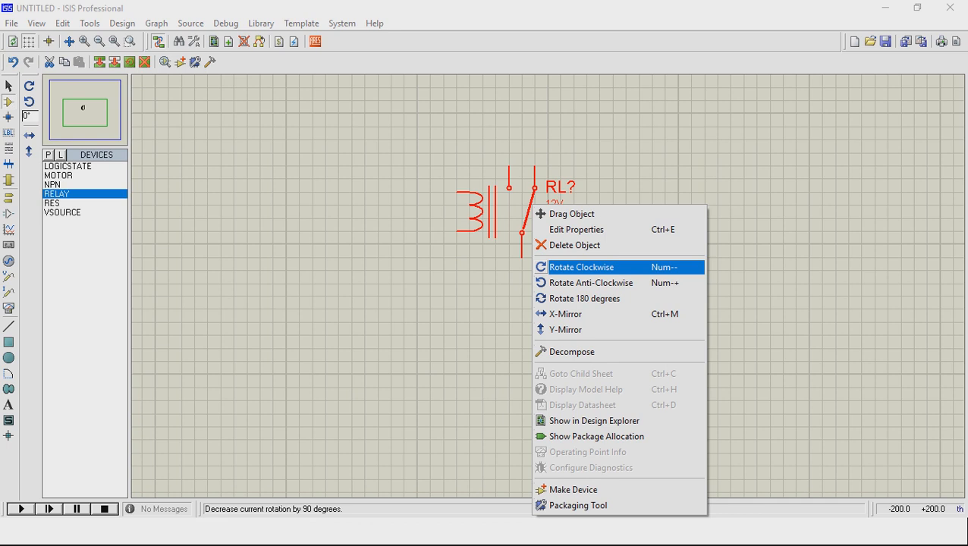
click(561, 267)
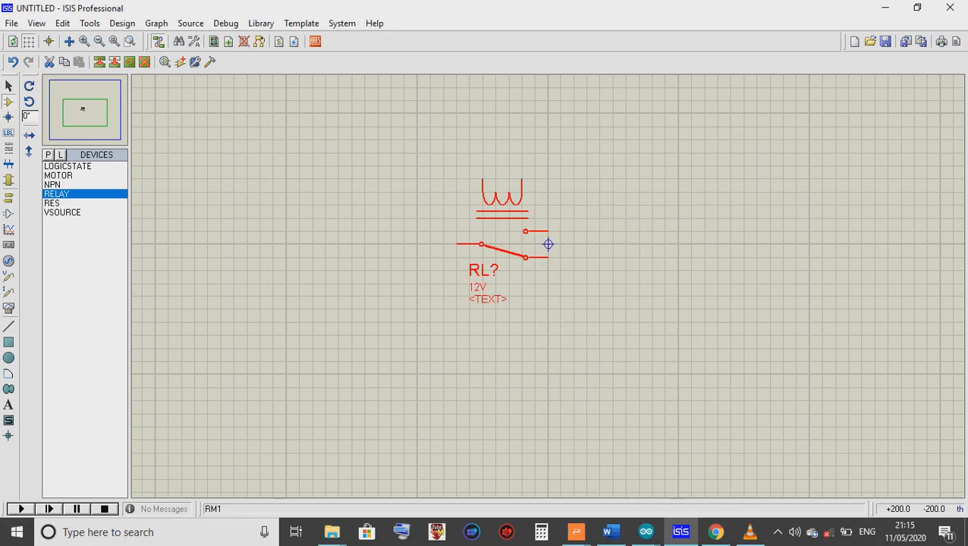
click(548, 244)
Place a second RELAY directly below the first and rotate it clockwise so its coil is above the contacts.
click(509, 401)
click(509, 468)
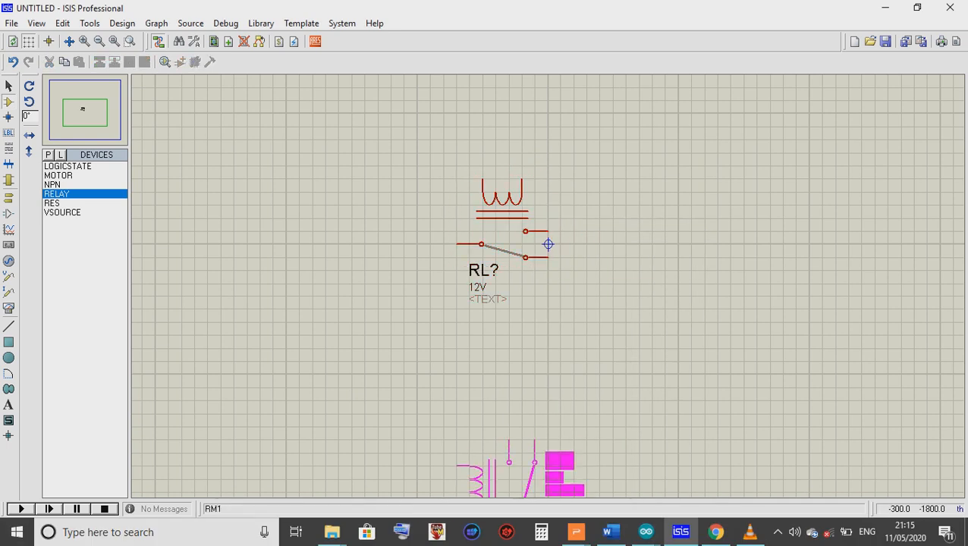
click(510, 465)
right_click(513, 464)
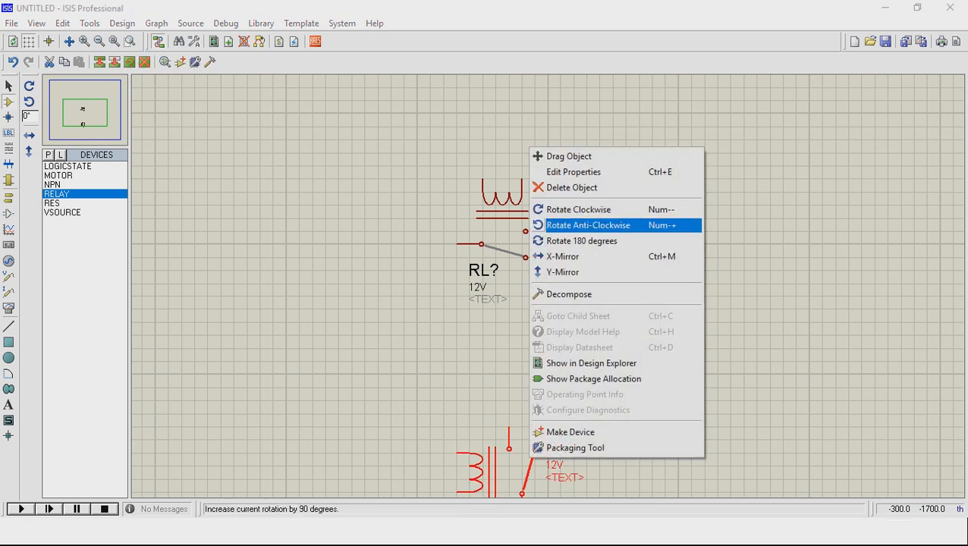
click(577, 209)
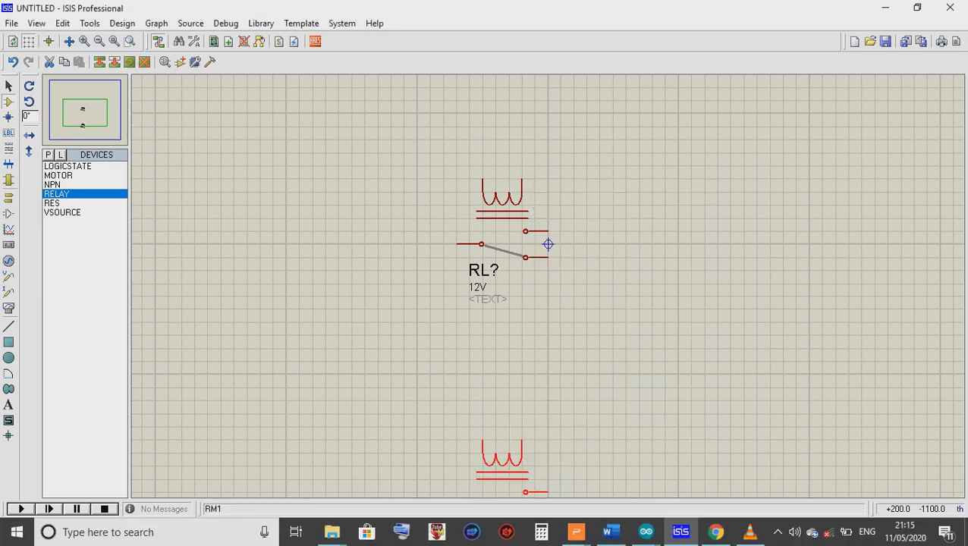
click(548, 245)
Set the upper relay's component reference to RL?R1 and its value to 5V.
click(547, 244)
click(588, 403)
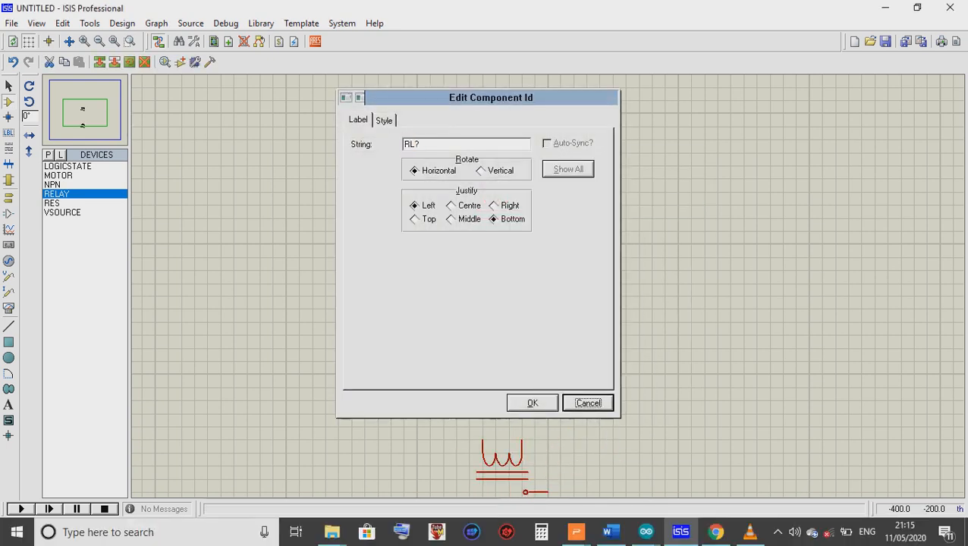
click(548, 244)
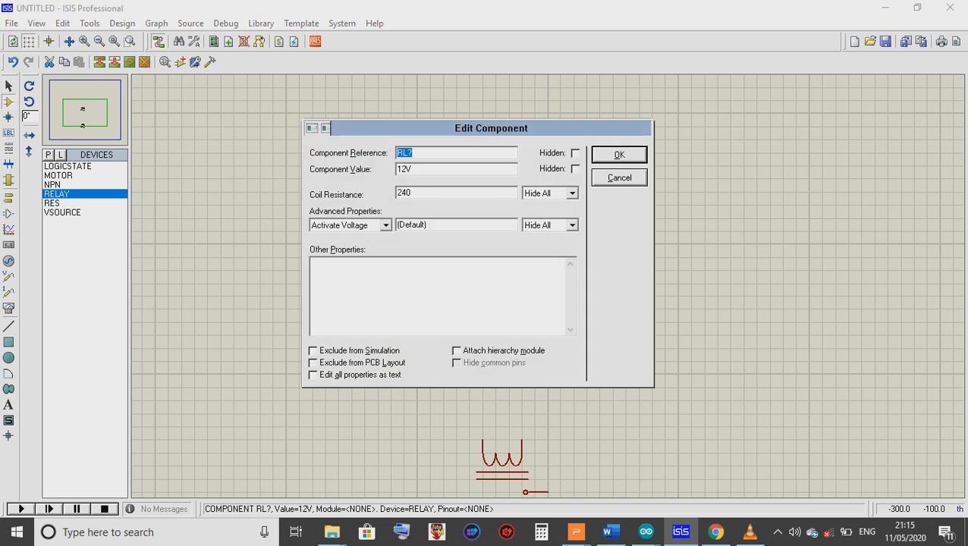
key(Right)
text(R1)
click(413, 170)
click(405, 169)
key(BackSpace)
key(BackSpace)
text(5)
key(Return)
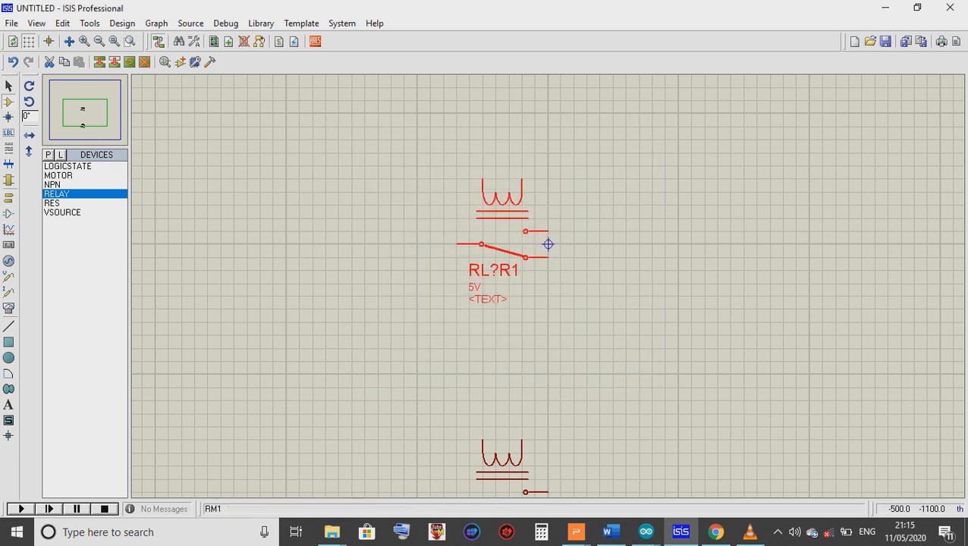
Set the lower relay's component reference to RL2 and its value to 5V.
double_click(497, 454)
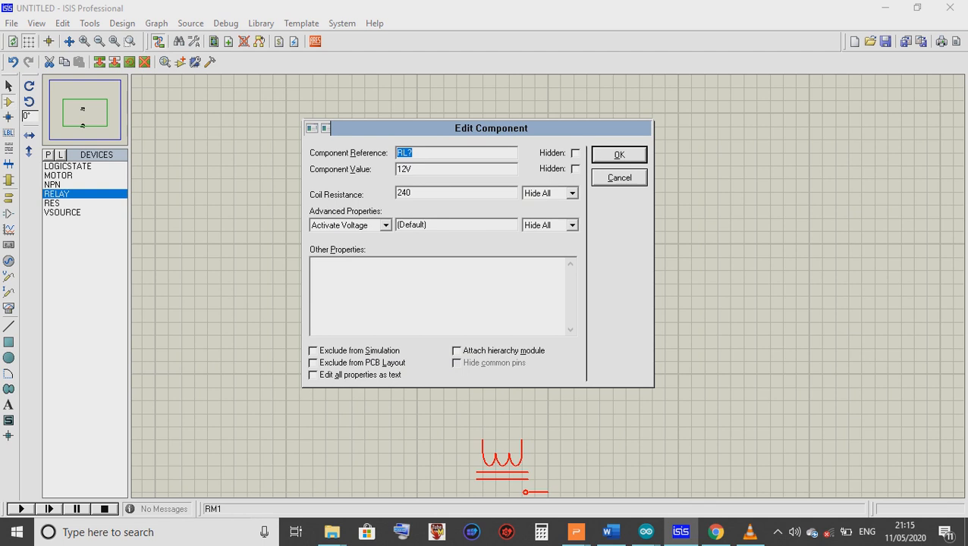
key(End)
key(BackSpace)
text(2)
click(412, 169)
key(Left)
key(BackSpace)
key(BackSpace)
text(5)
key(Return)
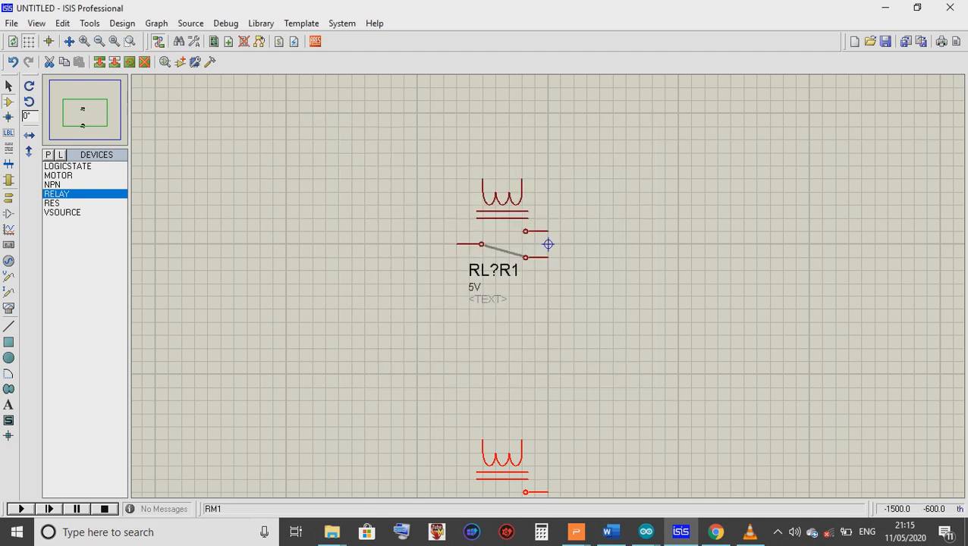
click(353, 322)
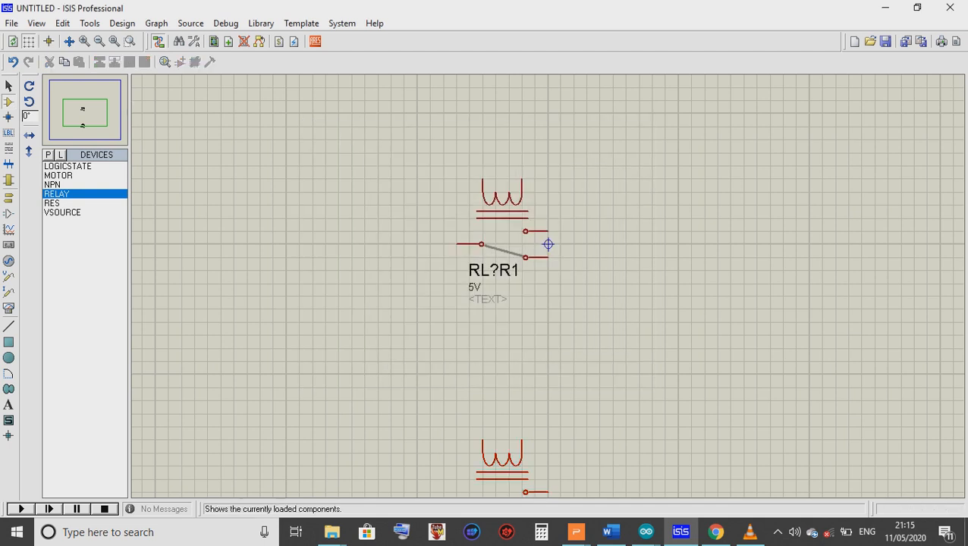
Place an NPN transistor above and left of the upper relay and wire its emitter to the relay coil's left pin.
click(52, 204)
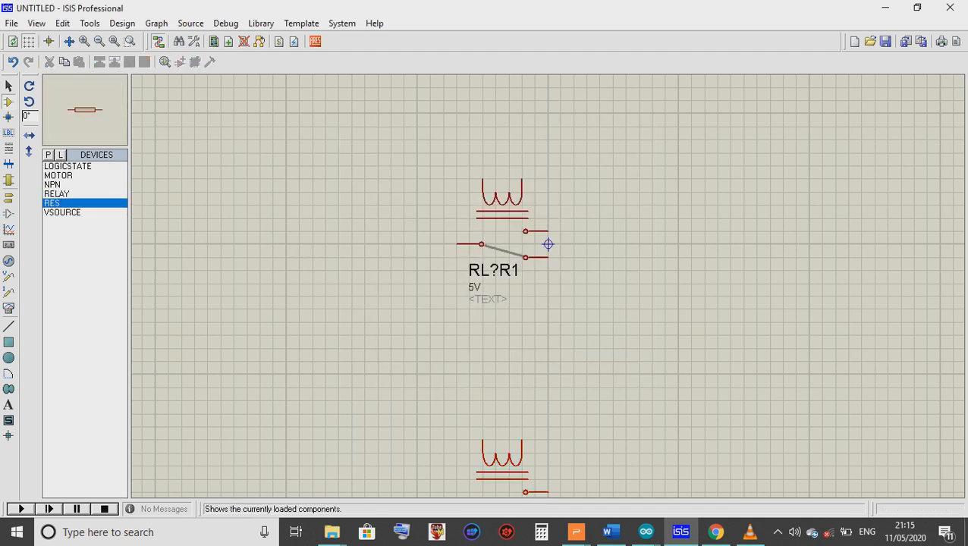
click(53, 184)
click(469, 139)
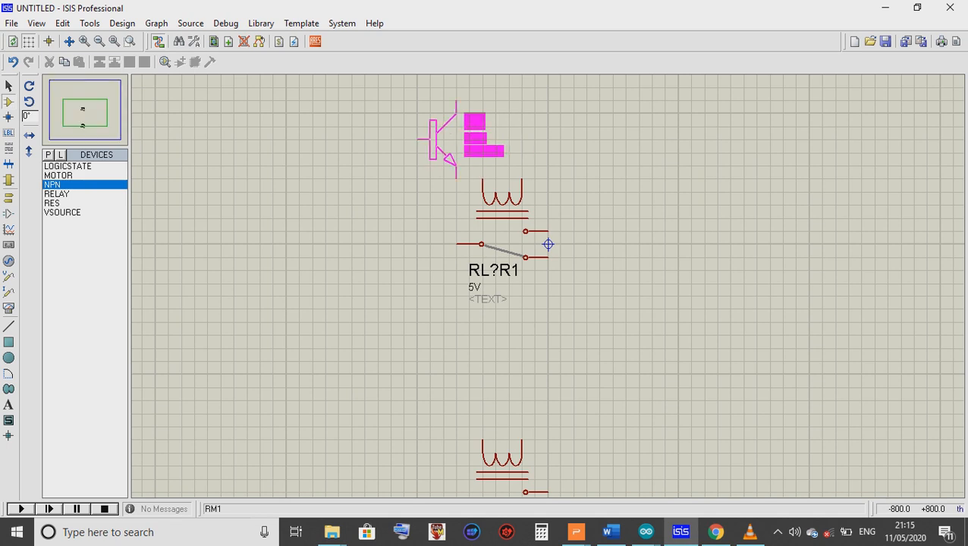
click(398, 127)
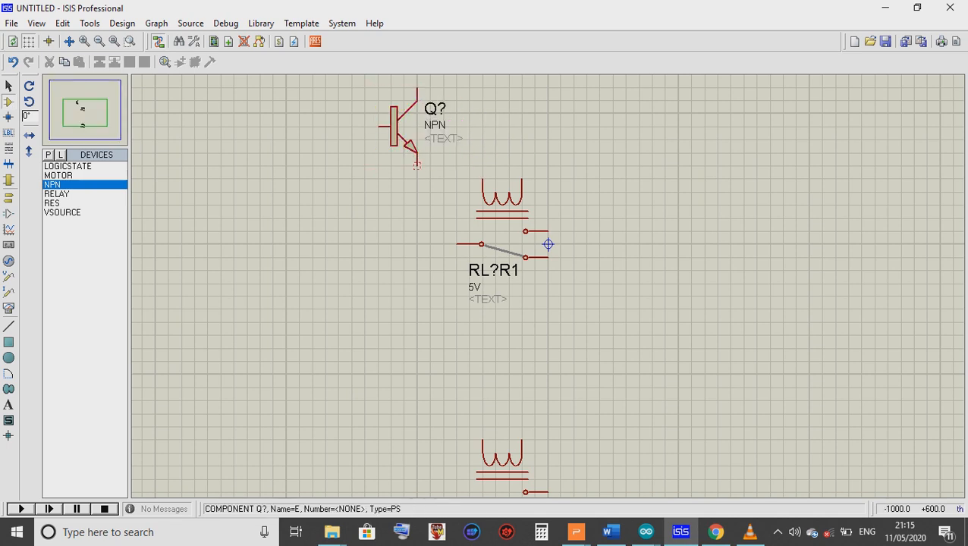
click(416, 165)
click(483, 180)
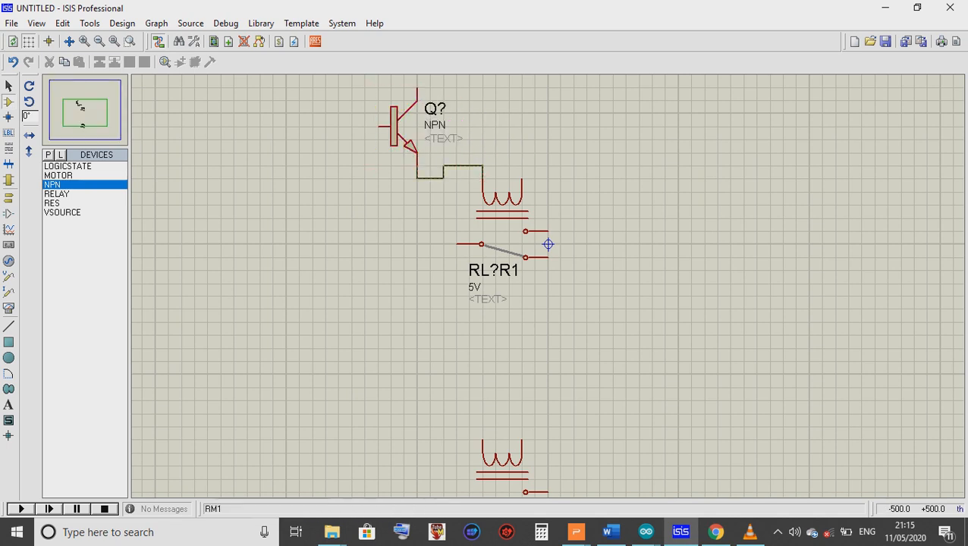
Place a second NPN transistor above and left of the lower relay and wire its emitter to that coil's left pin.
click(398, 388)
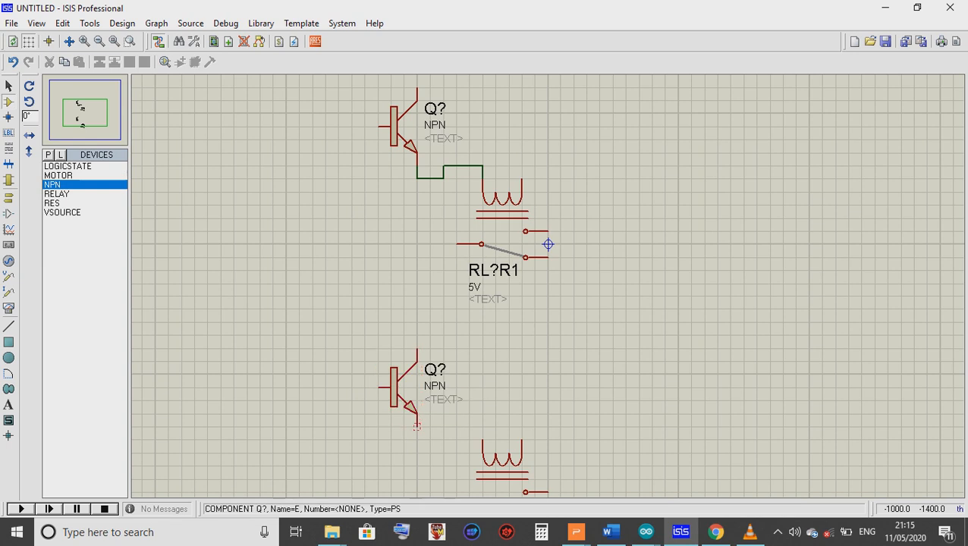
click(417, 426)
click(483, 441)
Set the lower transistor's component reference to Q2.
click(394, 383)
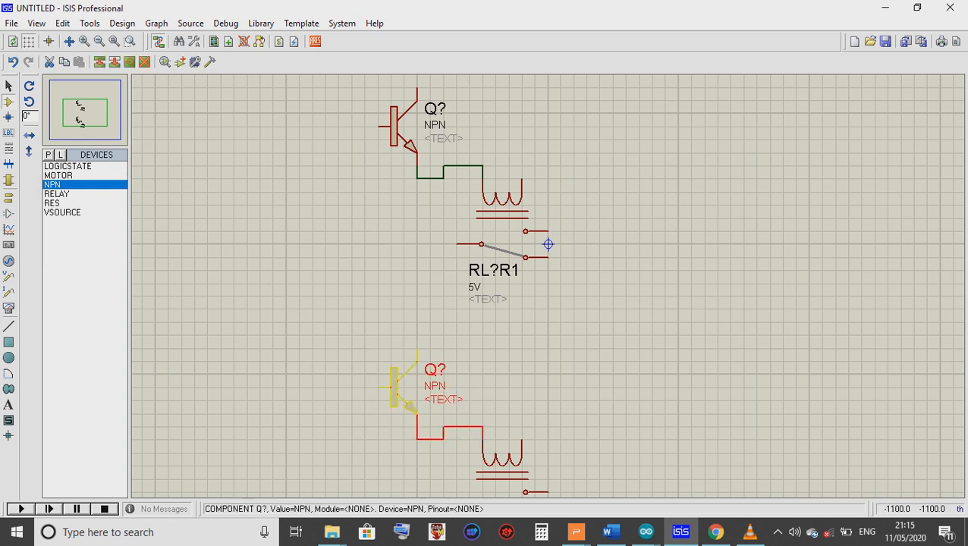
click(394, 383)
click(410, 160)
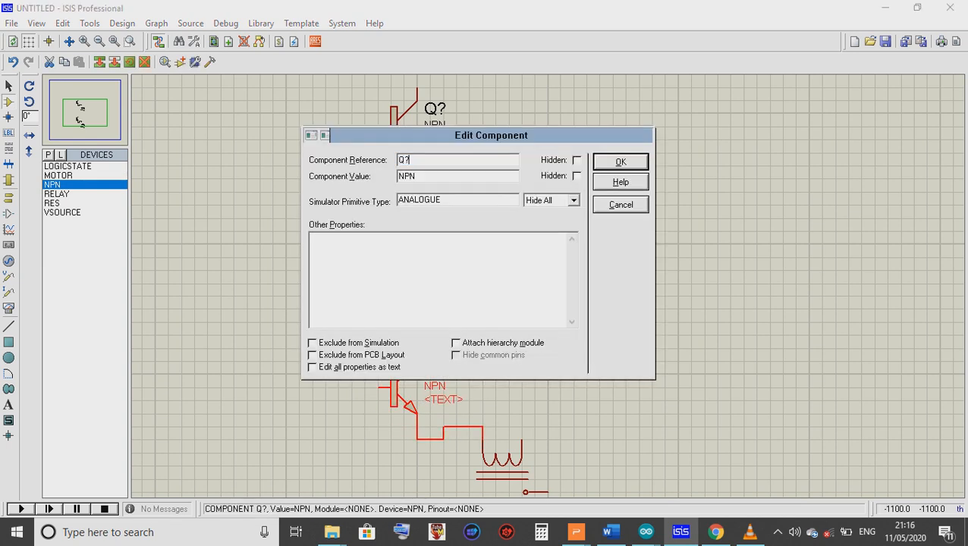
key(BackSpace)
text(2)
key(Return)
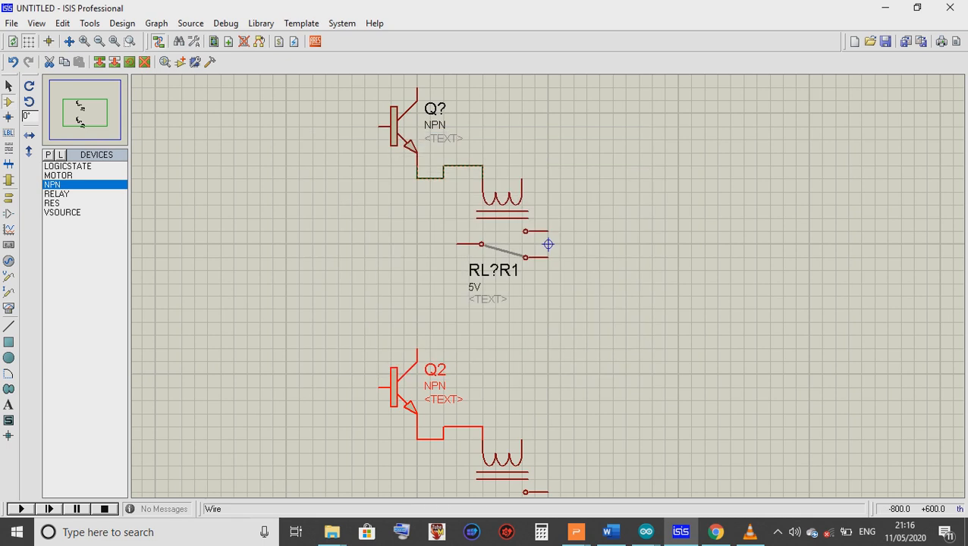
Set the upper transistor's component reference to Q1.
click(398, 126)
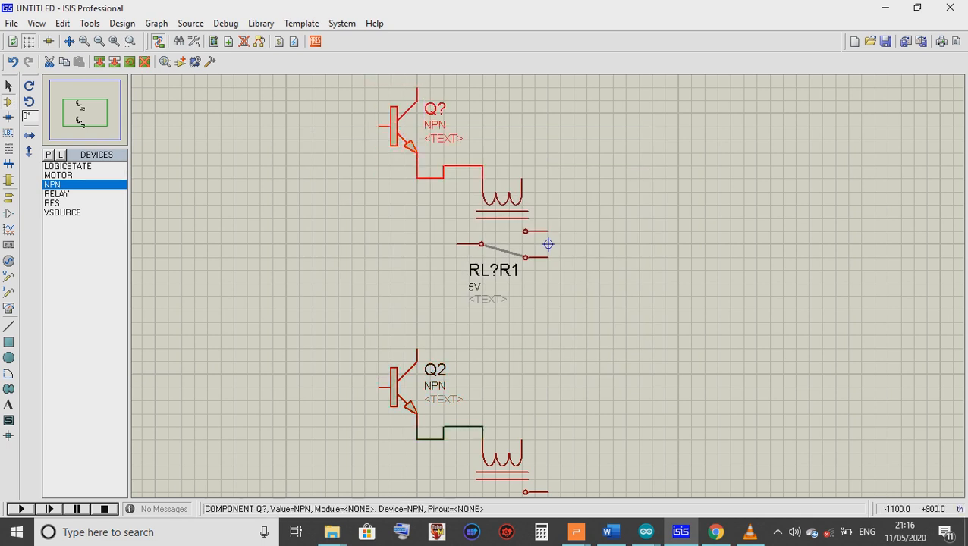
click(397, 126)
click(454, 161)
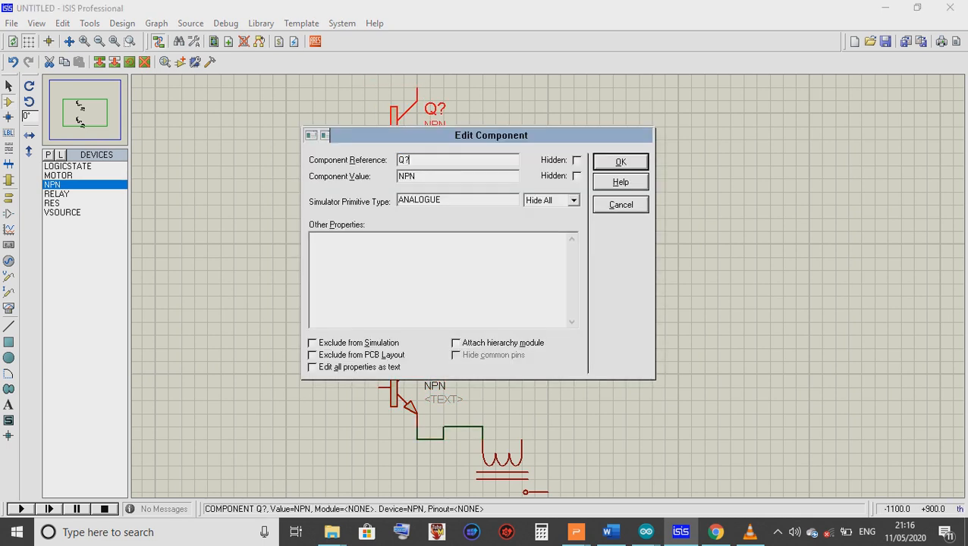
key(BackSpace)
text(1)
key(Return)
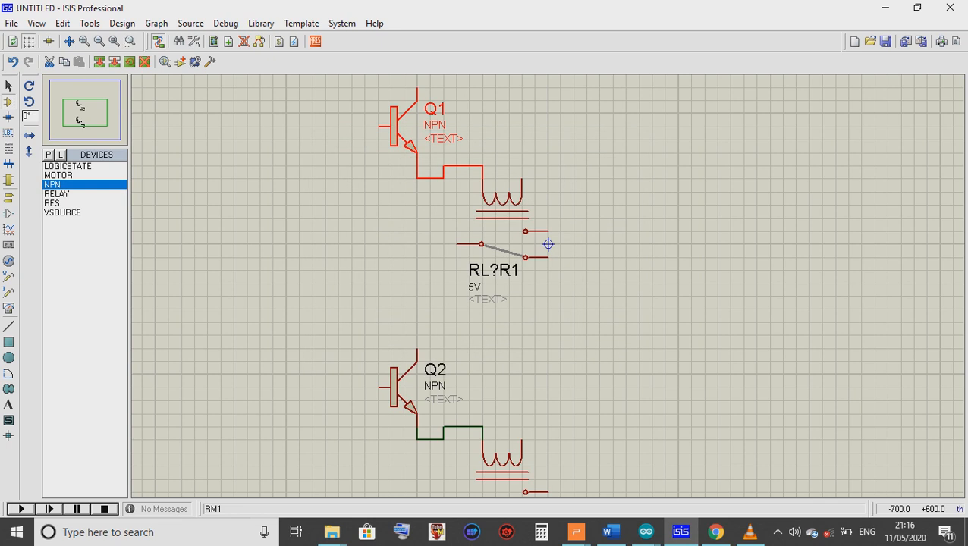
click(313, 219)
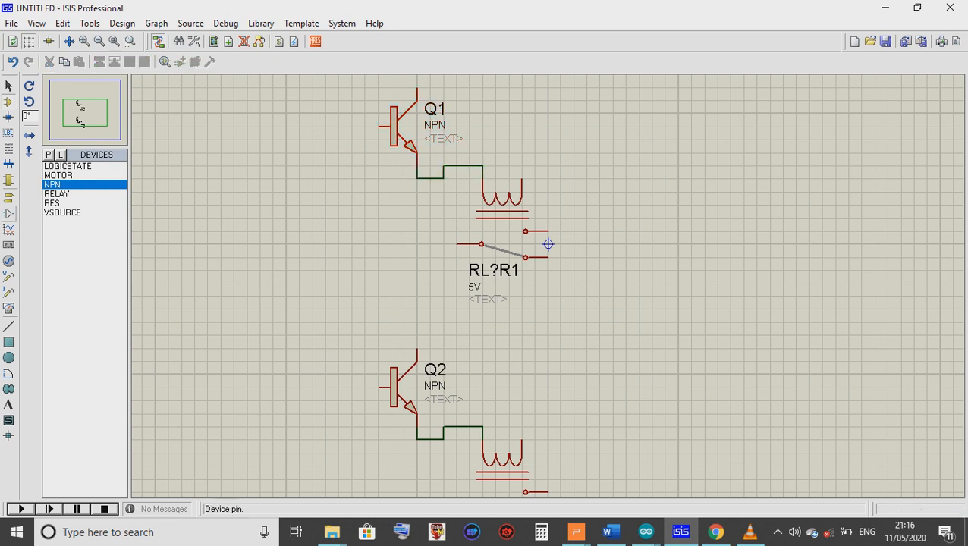
Place a GROUND terminal to the right of each relay coil and wire it to the coil's right pin.
click(9, 197)
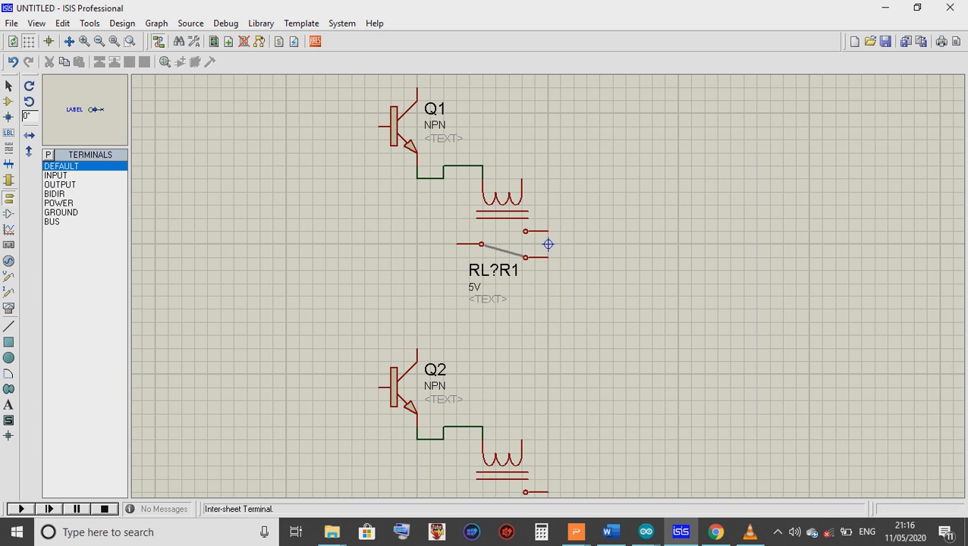
click(61, 213)
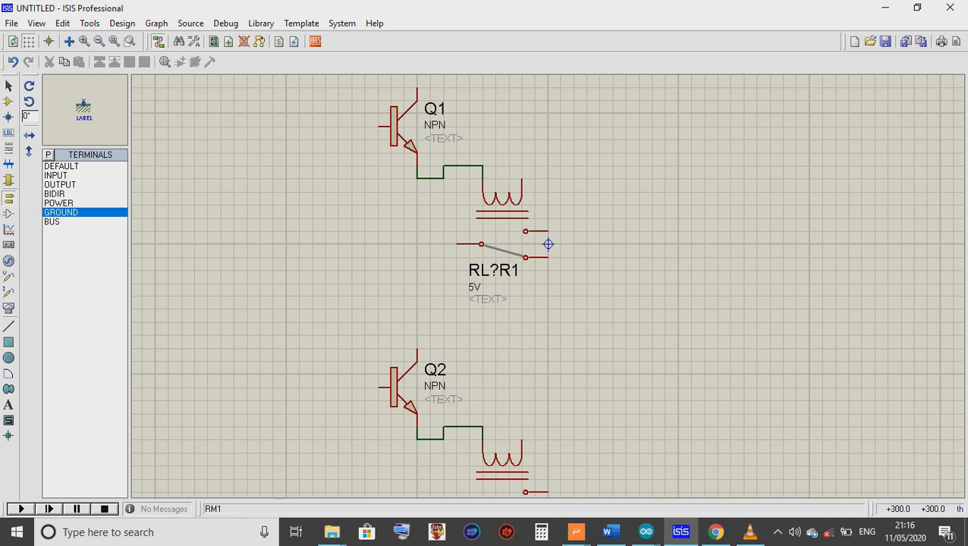
click(560, 190)
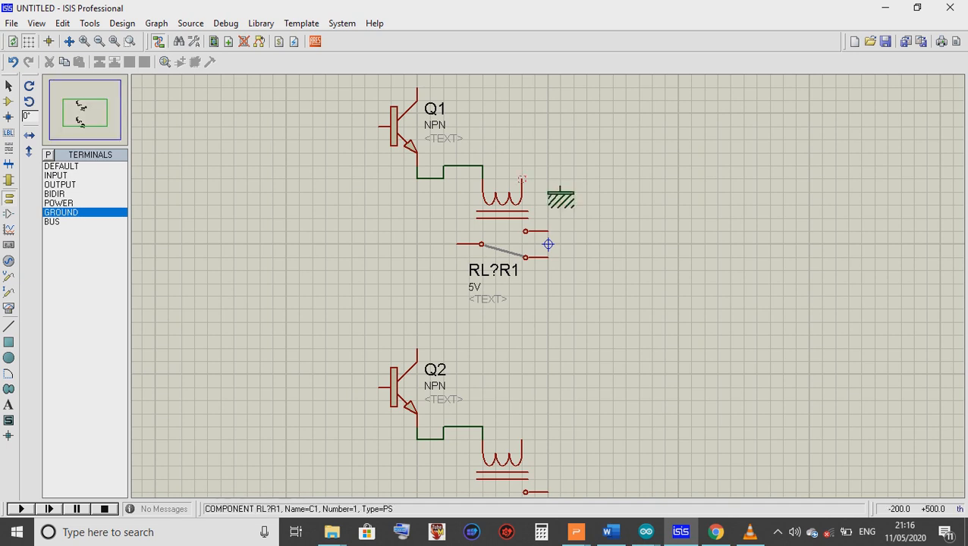
click(522, 180)
click(560, 188)
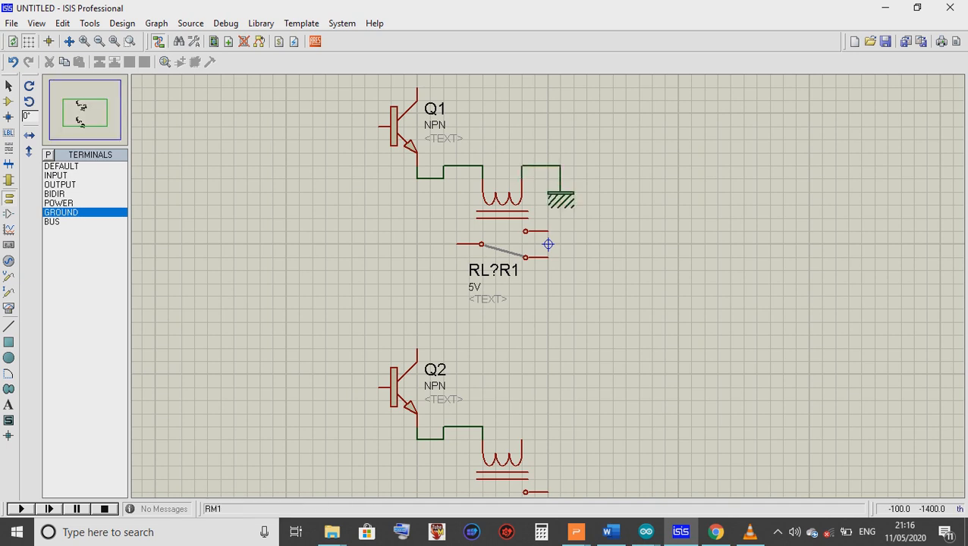
click(573, 455)
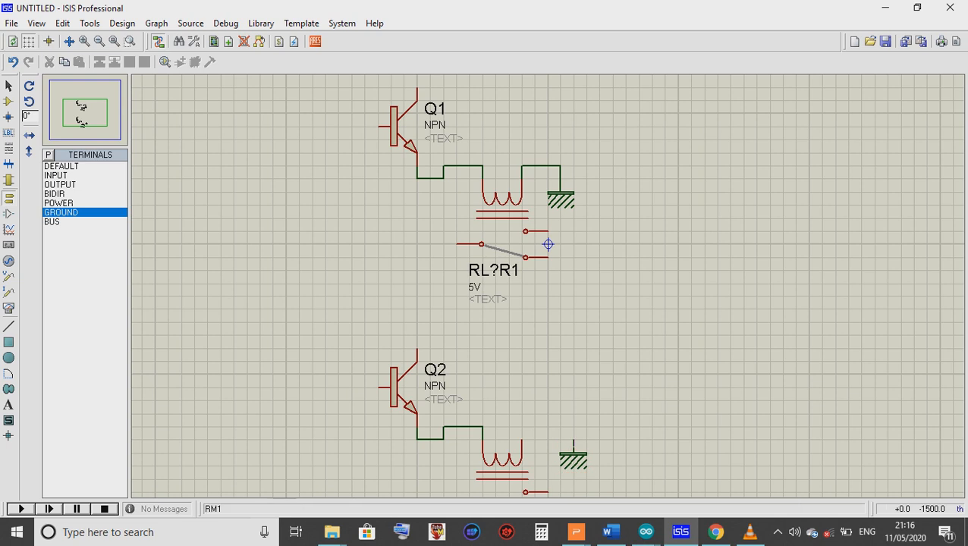
click(522, 440)
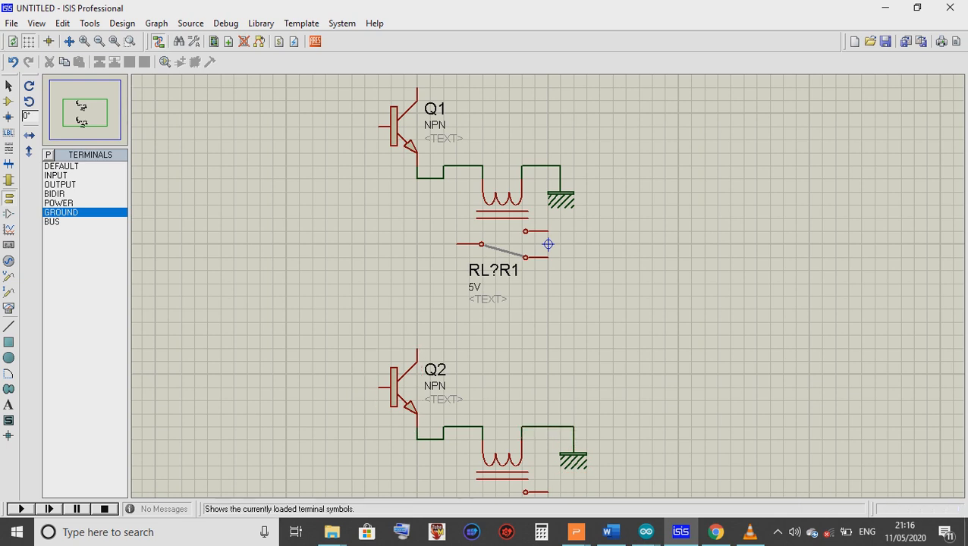
Place a DC generator above and left of Q1, connected to its collector, and set its voltage to 5 V.
click(8, 260)
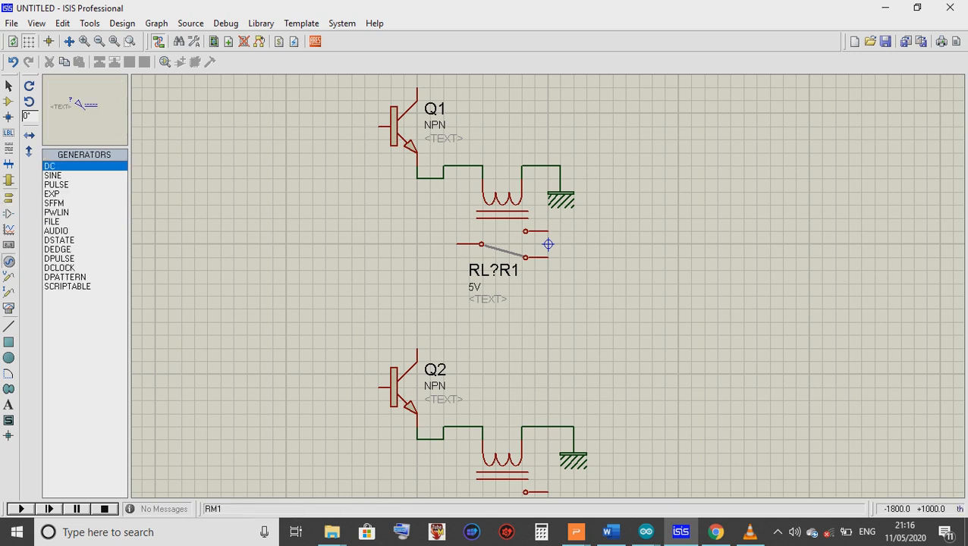
click(350, 84)
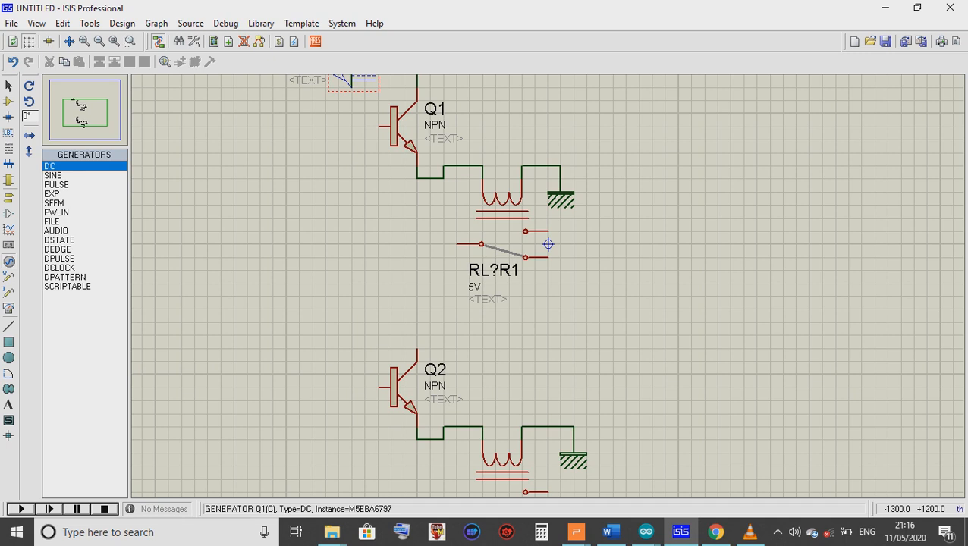
double_click(353, 82)
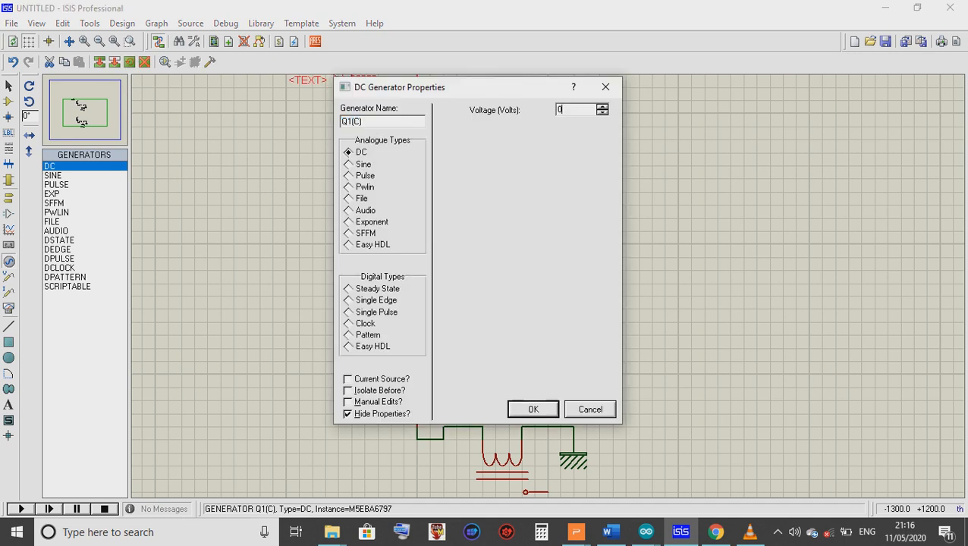
key(BackSpace)
text(5)
key(Return)
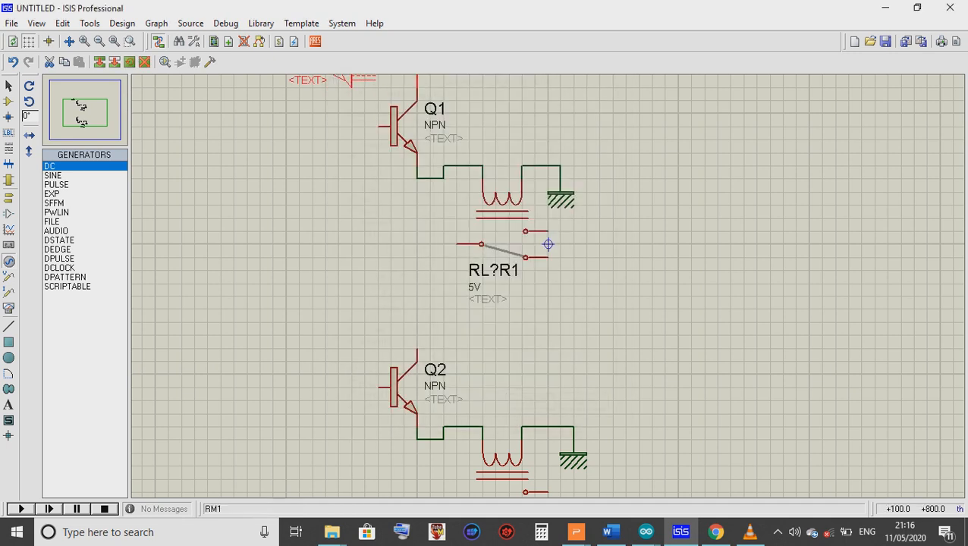
Place a DC generator above and left of Q2 and wire it to the transistor's collector.
click(391, 322)
click(391, 323)
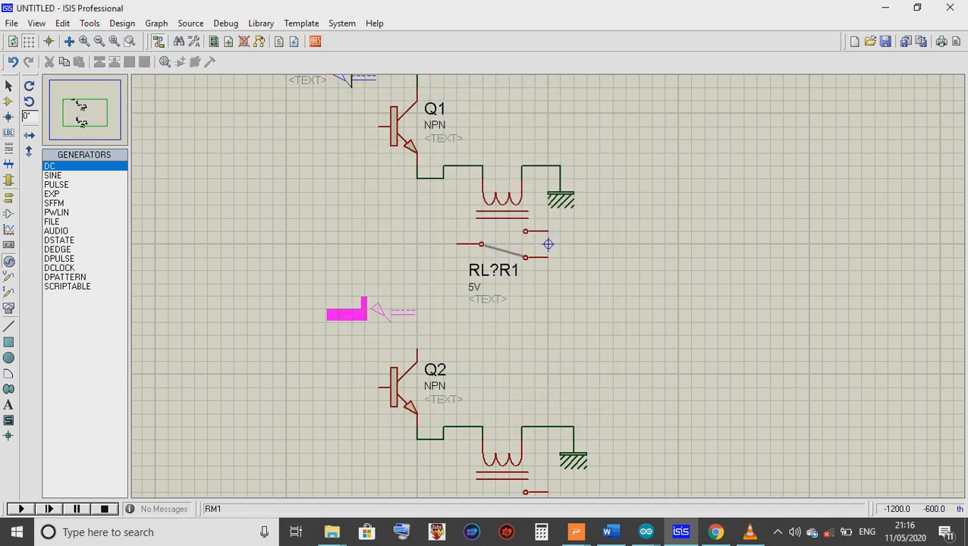
click(391, 322)
click(391, 323)
click(416, 349)
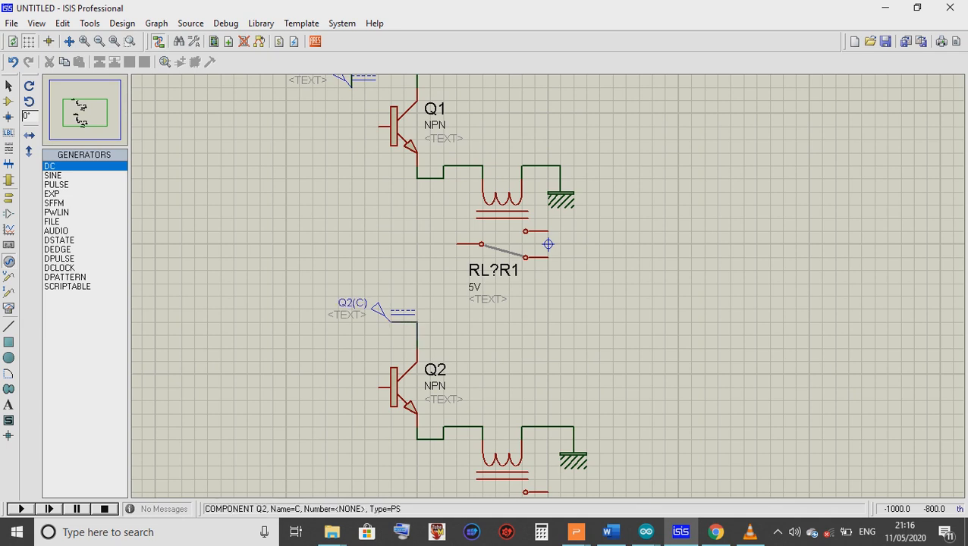
Set the voltage of the DC generator on Q2's collector to 5 V.
double_click(406, 311)
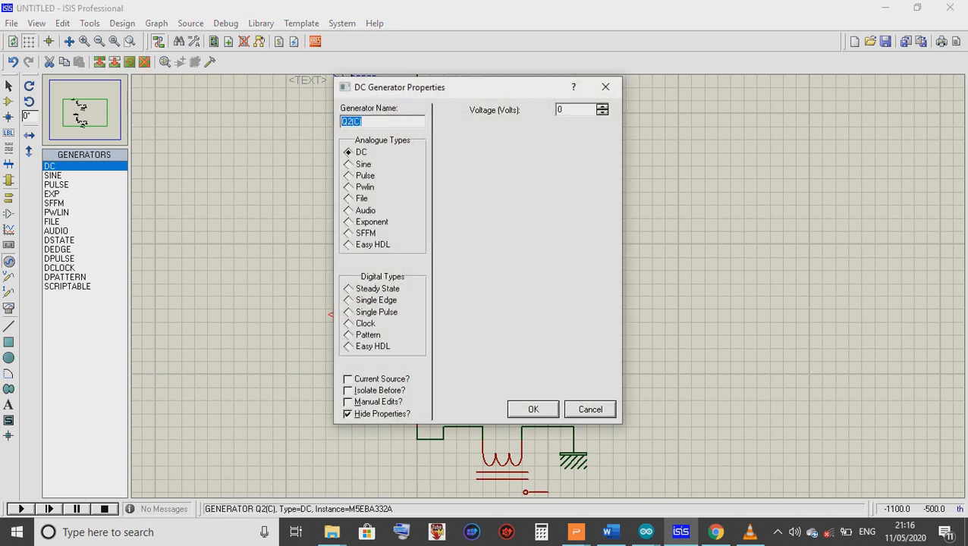
click(573, 110)
key(BackSpace)
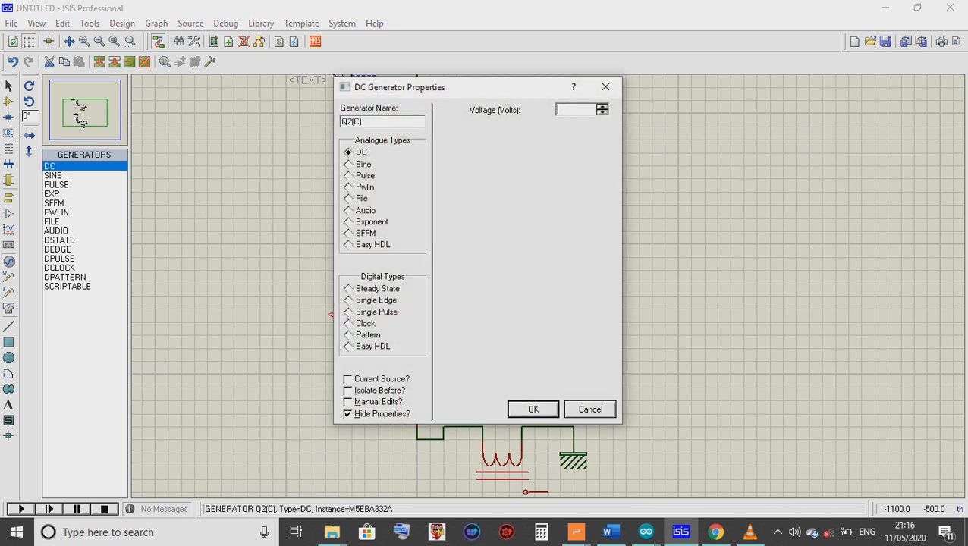
text(5)
key(Return)
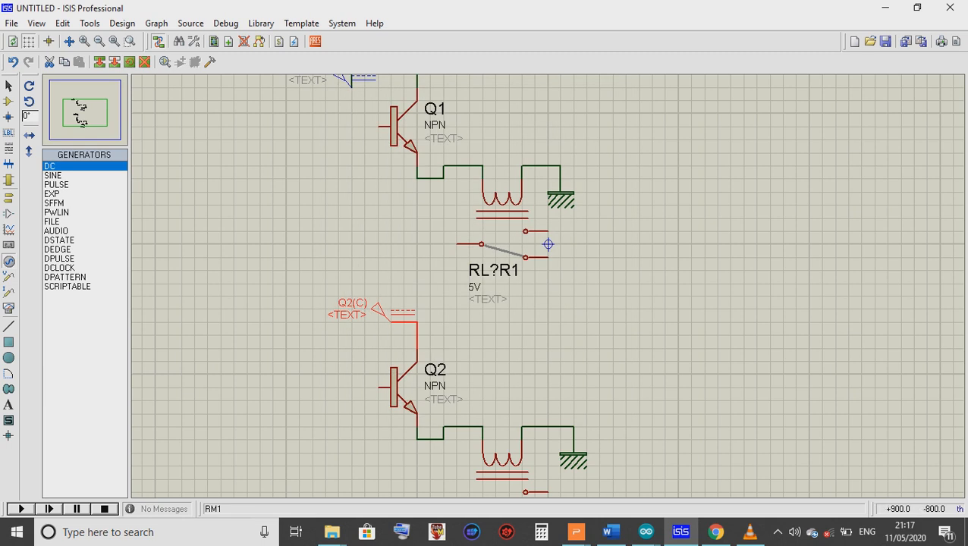
click(654, 349)
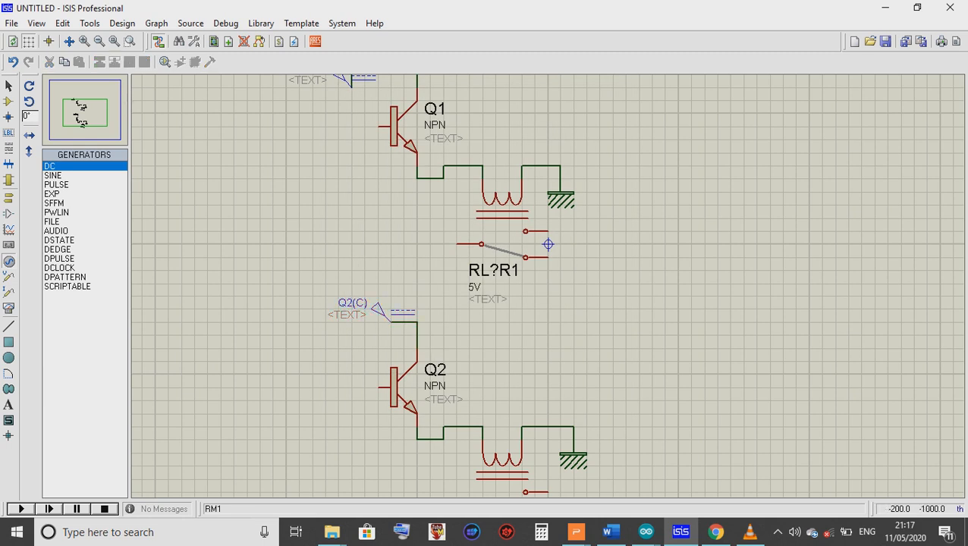
Place an INPUT terminal to the left of Q1 and wire it to the transistor's base.
scroll(548, 244, down, 1)
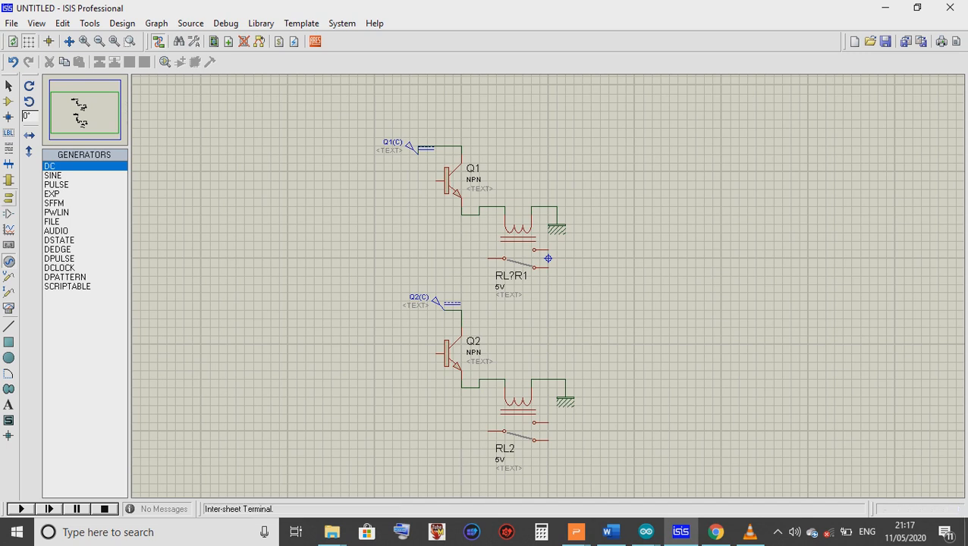
click(8, 198)
click(56, 176)
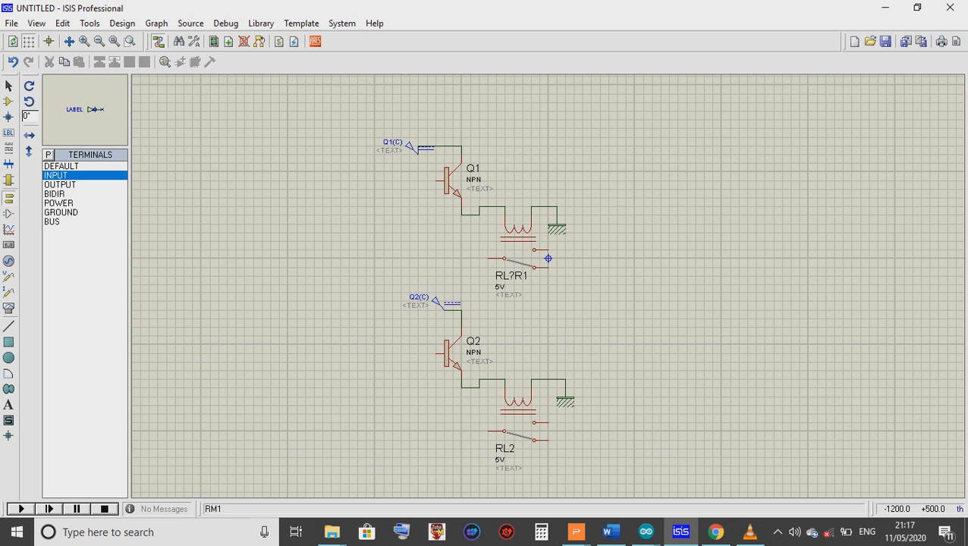
scroll(548, 259, up, 1)
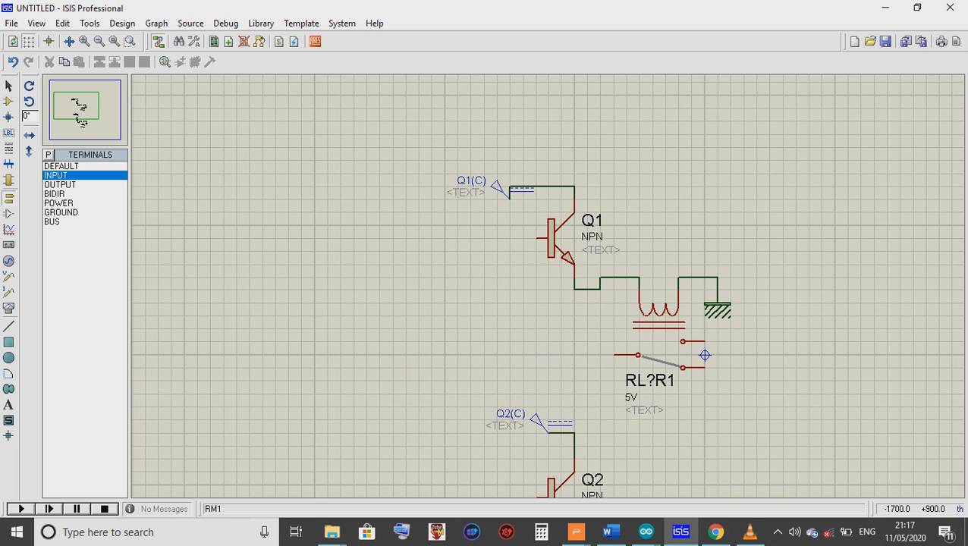
click(484, 238)
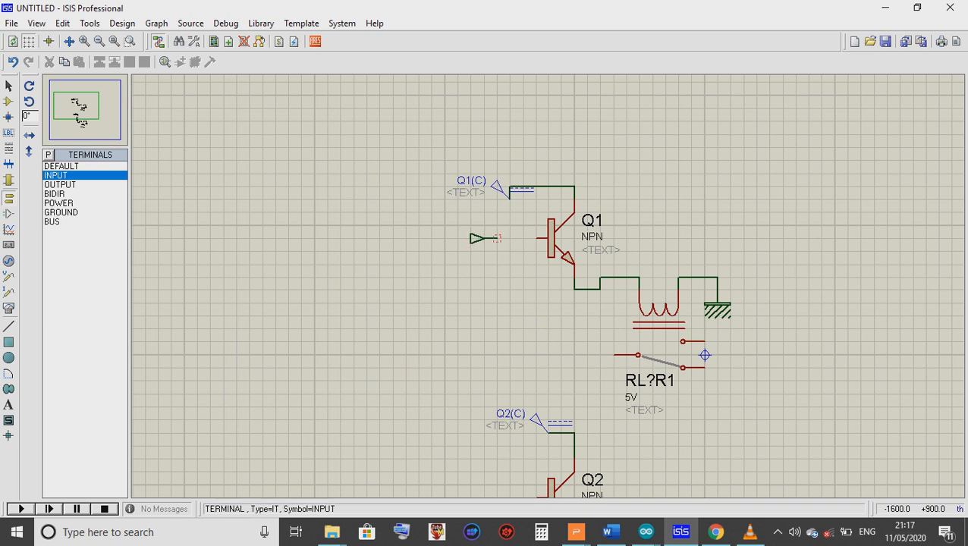
click(497, 238)
click(537, 238)
Label the input terminal on Q1's base IN1.
double_click(478, 238)
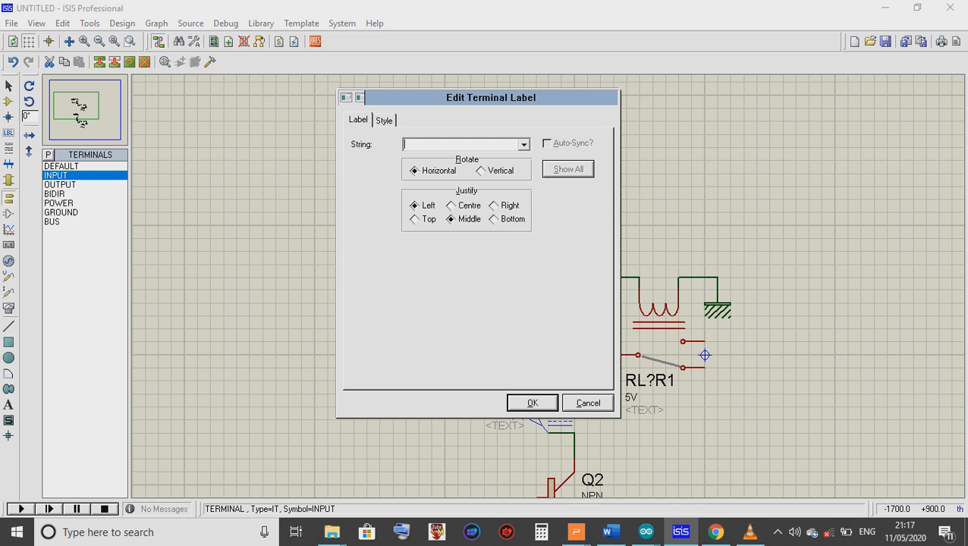
text(A)
key(BackSpace)
text(IN1)
key(Return)
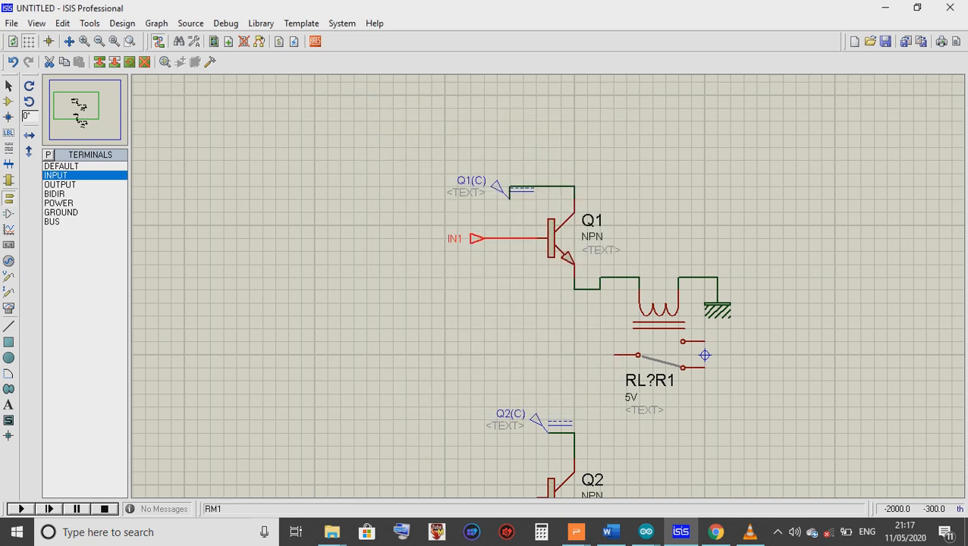
Place an INPUT terminal to the left of the upper relay's switch and wire it to the common contact.
click(575, 355)
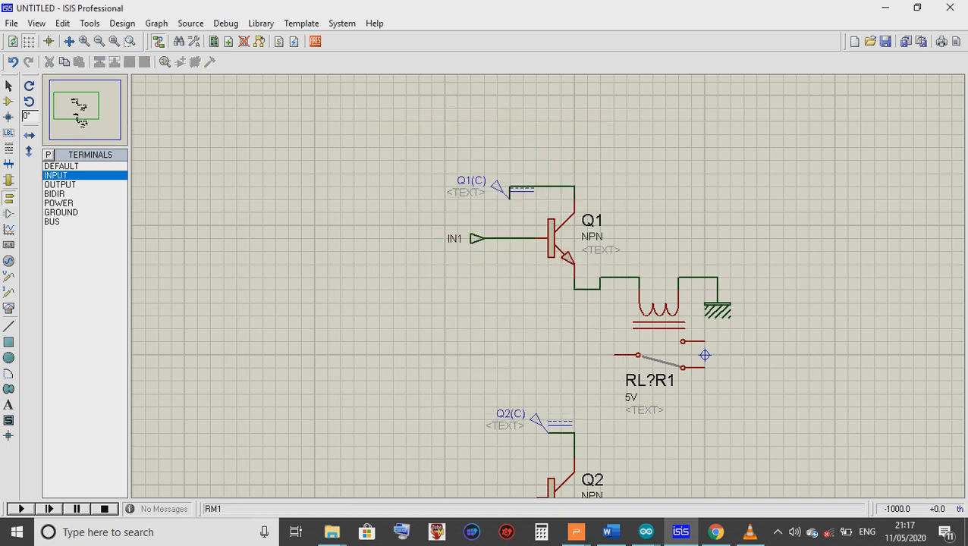
click(575, 355)
click(575, 355)
click(588, 356)
click(615, 355)
Label the input terminal on the upper relay's common contact C1.
click(568, 356)
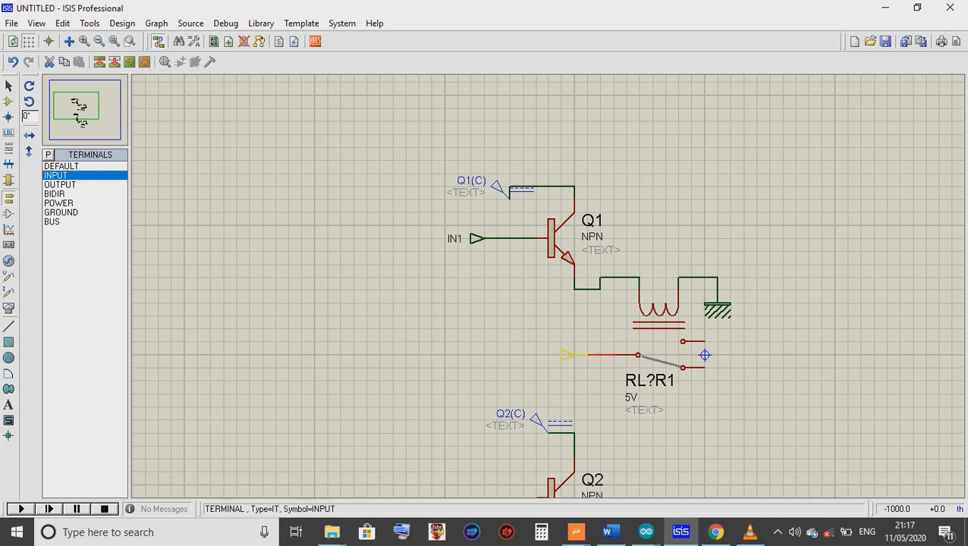
click(568, 355)
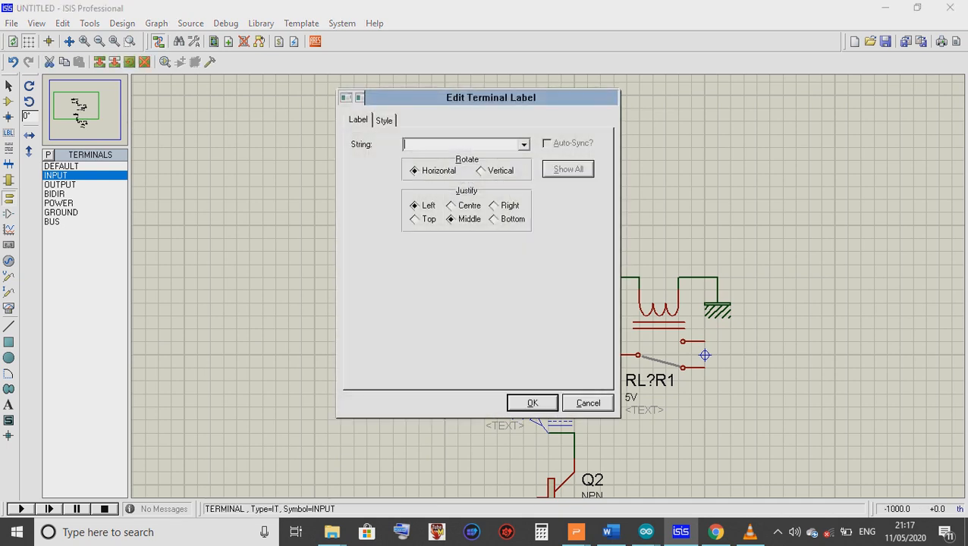
text(C1)
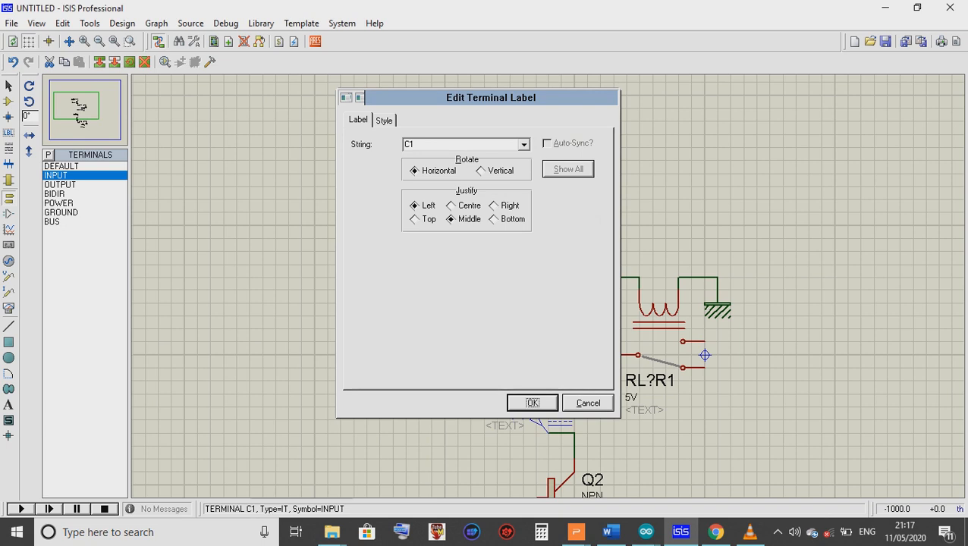
key(Return)
click(497, 345)
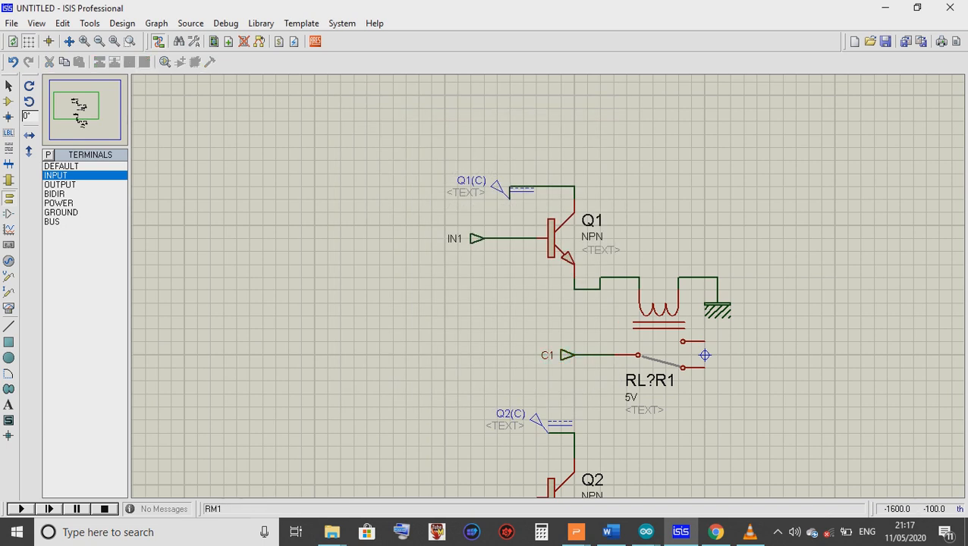
Place an INPUT terminal to the left of Q2 and wire it to the transistor's base.
scroll(497, 364, down, 1)
scroll(503, 438, up, 1)
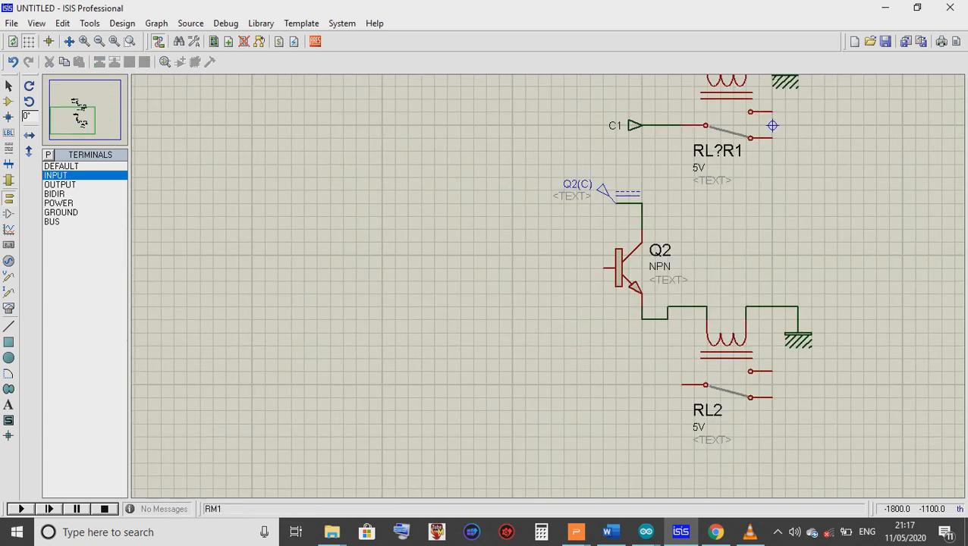
click(551, 267)
click(552, 267)
click(604, 268)
Label the input terminal on Q2's base IN2.
double_click(531, 268)
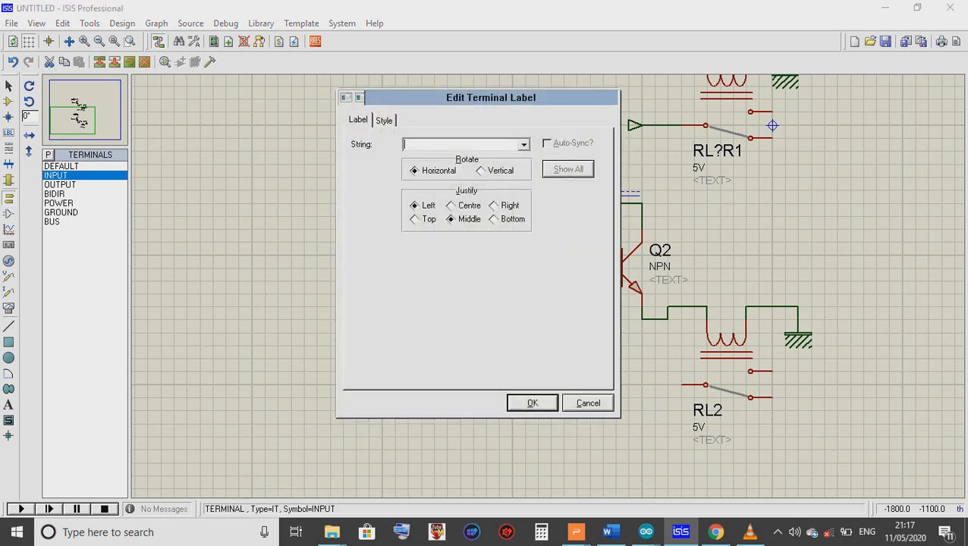
text(IN2)
key(Return)
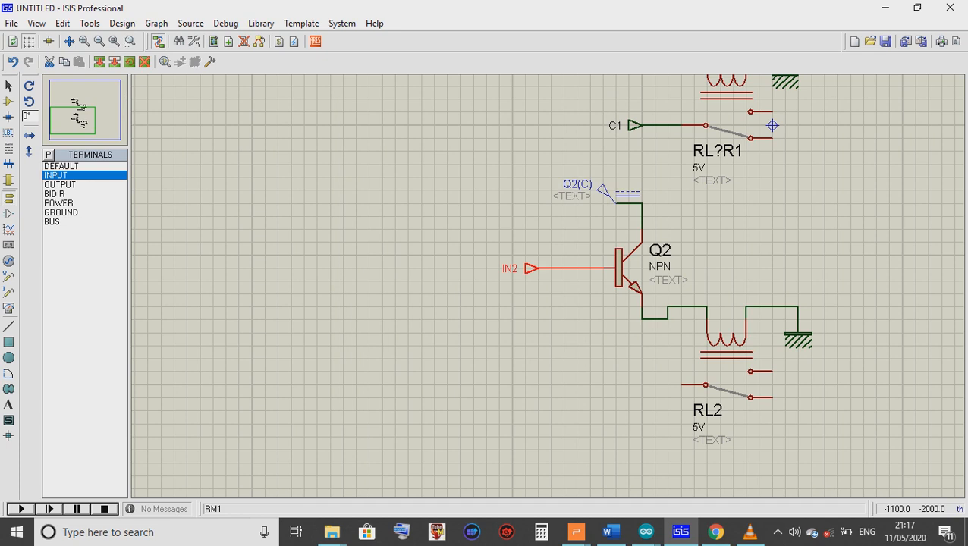
Place an INPUT terminal to the left of relay RL2's switch and wire it to the common contact.
click(629, 384)
click(629, 385)
click(629, 385)
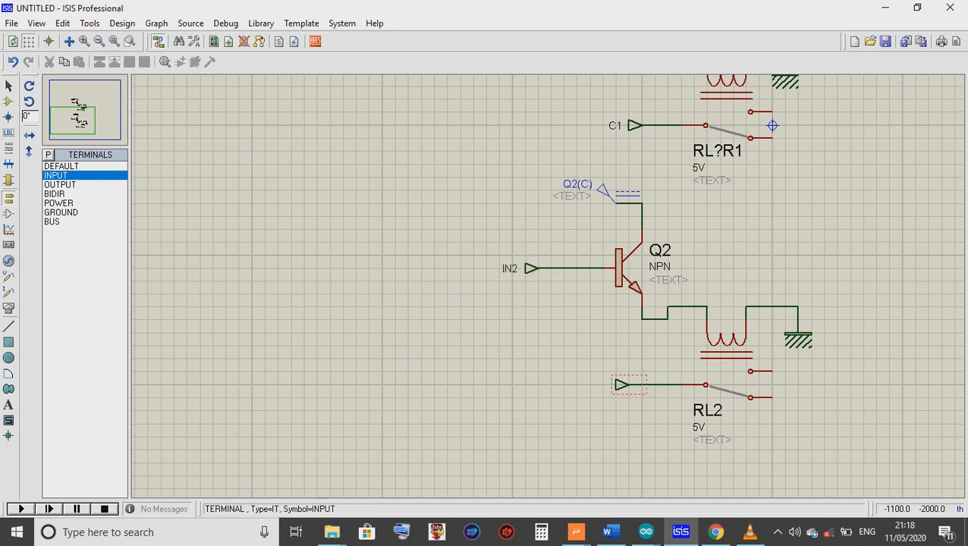
Label the input terminal on RL2's common contact C2.
click(629, 384)
click(629, 385)
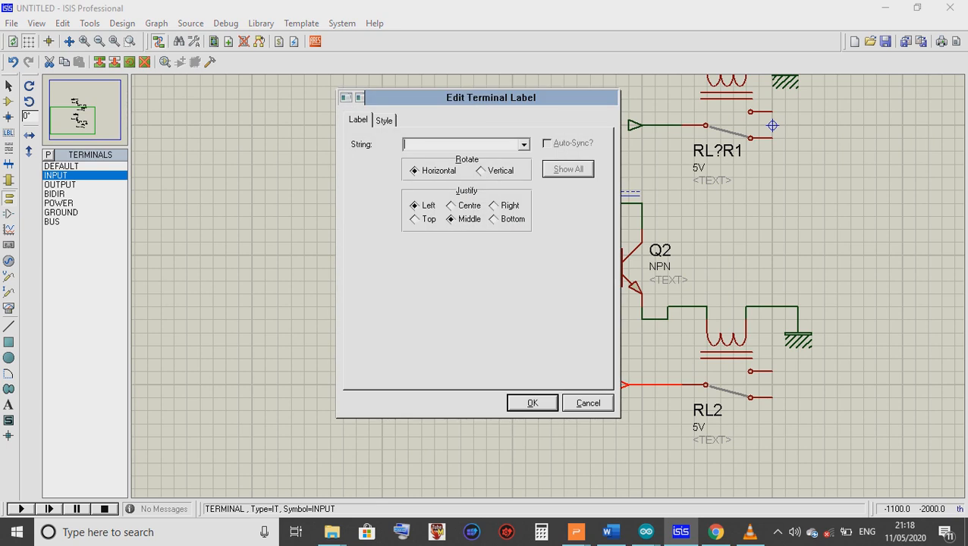
text(C2)
key(Return)
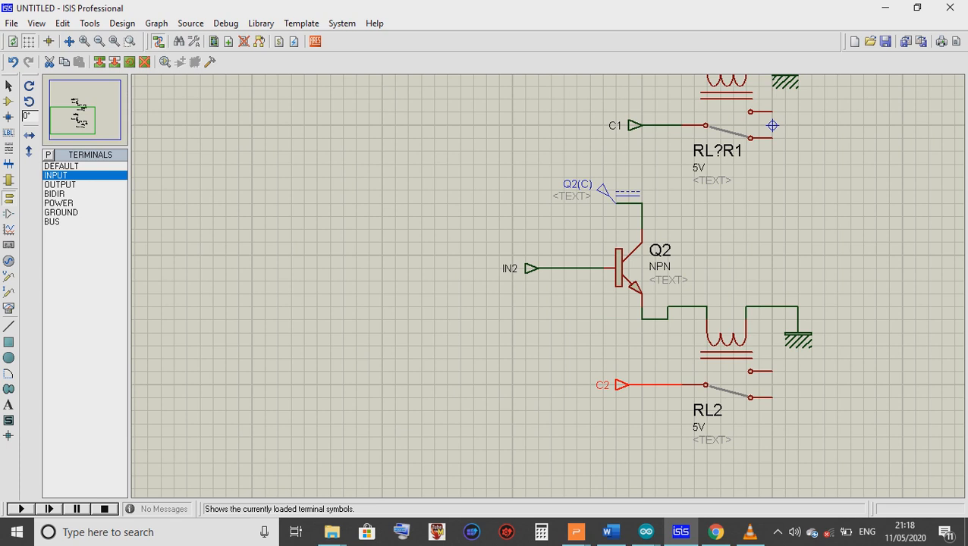
Place two OUTPUT terminals to the right of the upper relay, one level with each switched contact.
click(60, 185)
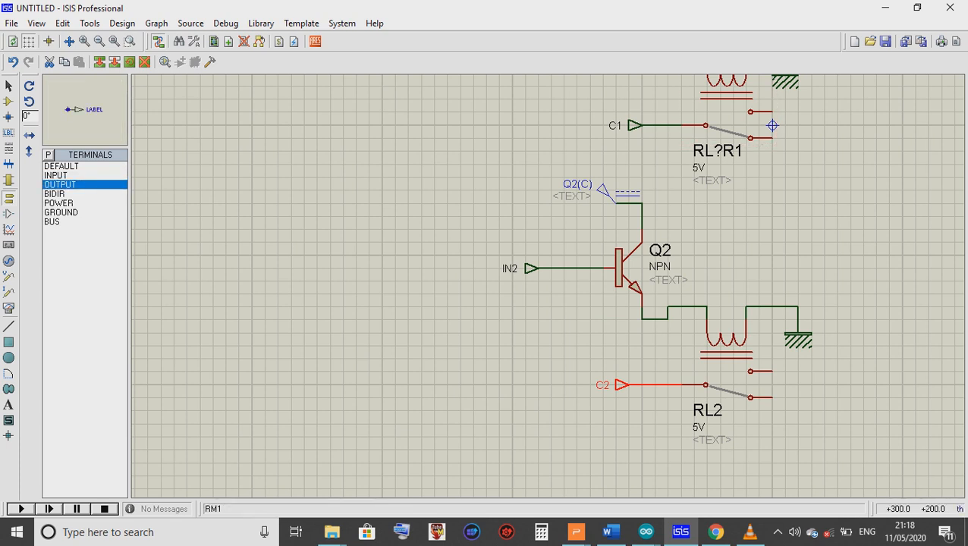
click(811, 112)
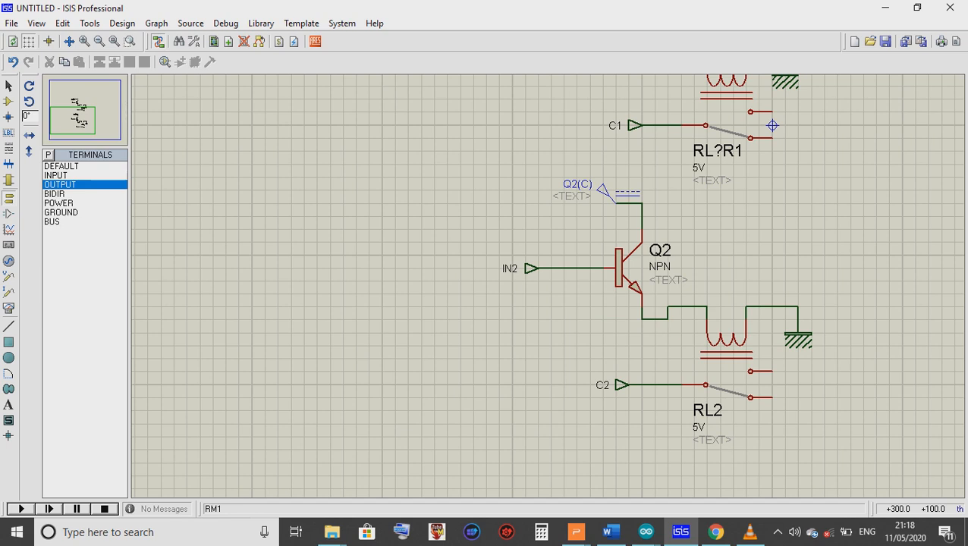
click(813, 112)
click(838, 139)
drag(839, 138, 837, 138)
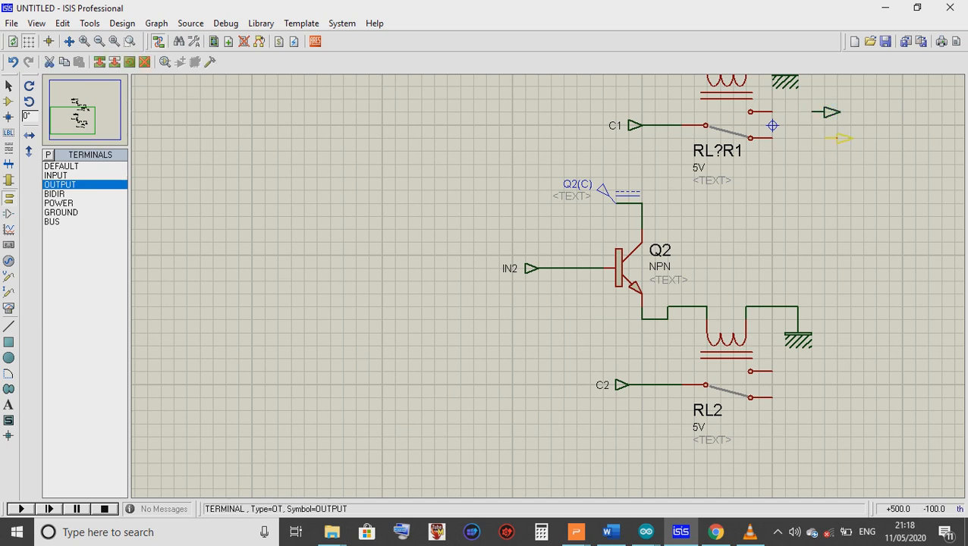
double_click(838, 138)
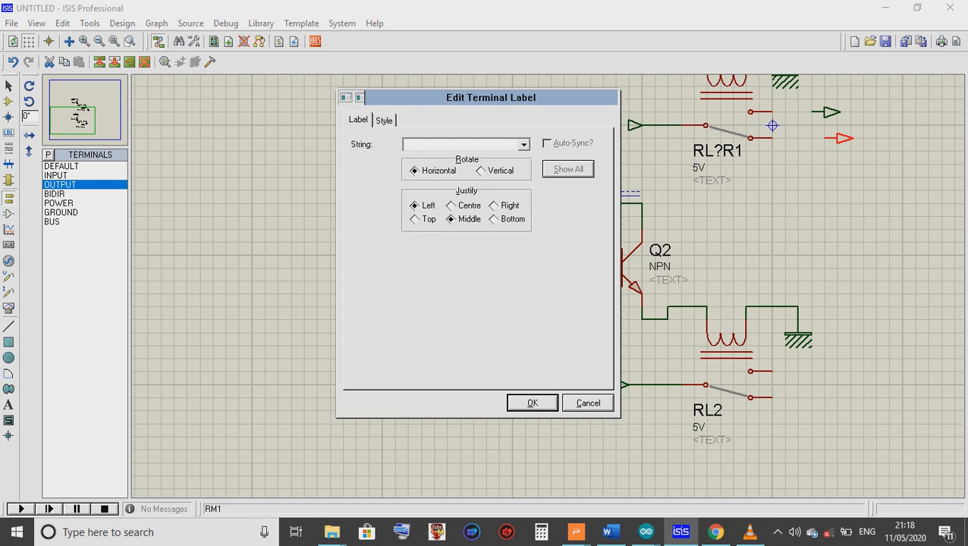
click(588, 403)
Place two OUTPUT terminals to the right of relay RL2, one level with each switched contact.
click(811, 373)
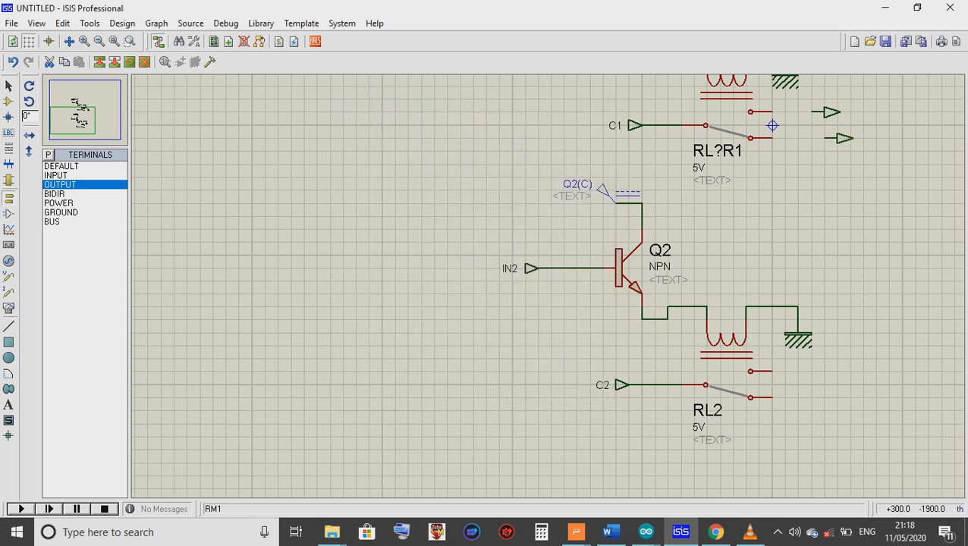
click(812, 371)
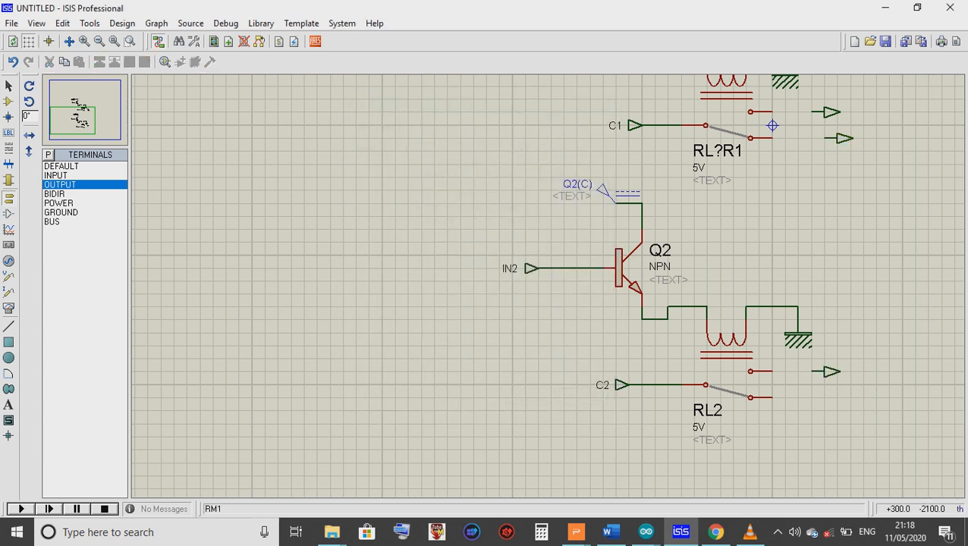
click(812, 397)
Wire the upper relay's upper switched contact to the output terminal beside it and label that terminal NO1.
click(772, 113)
click(812, 112)
double_click(827, 112)
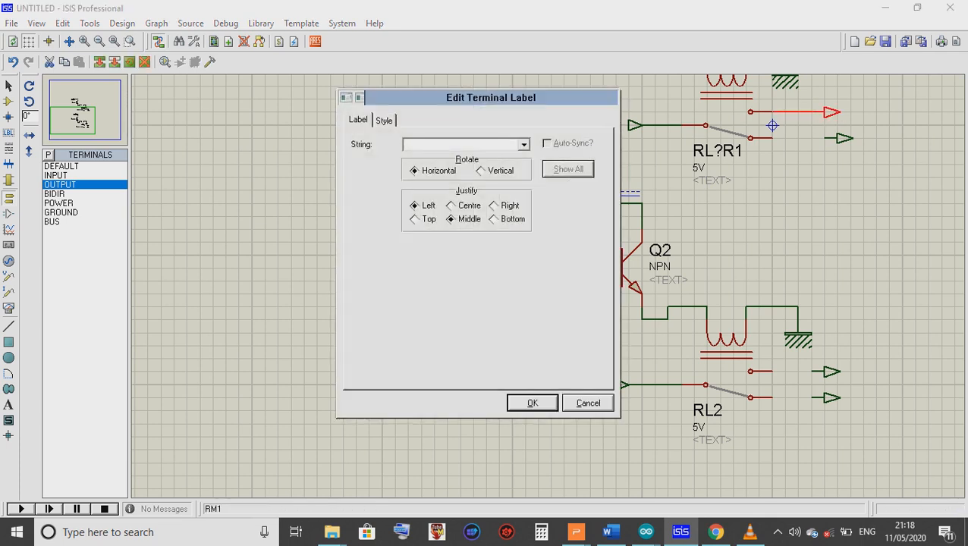
text(NO1)
key(Return)
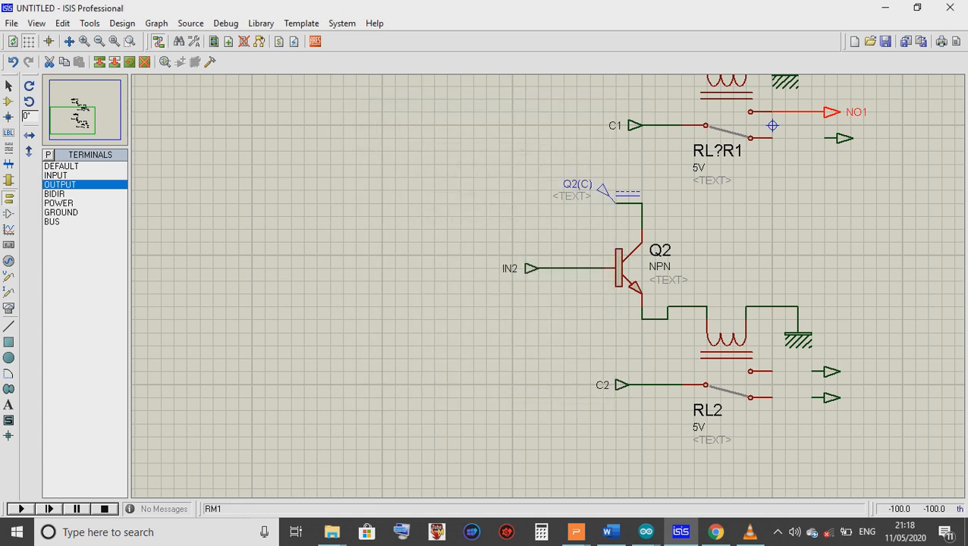
Wire the upper relay's lower switched contact to the output terminal beside it and label that terminal NC1.
click(772, 138)
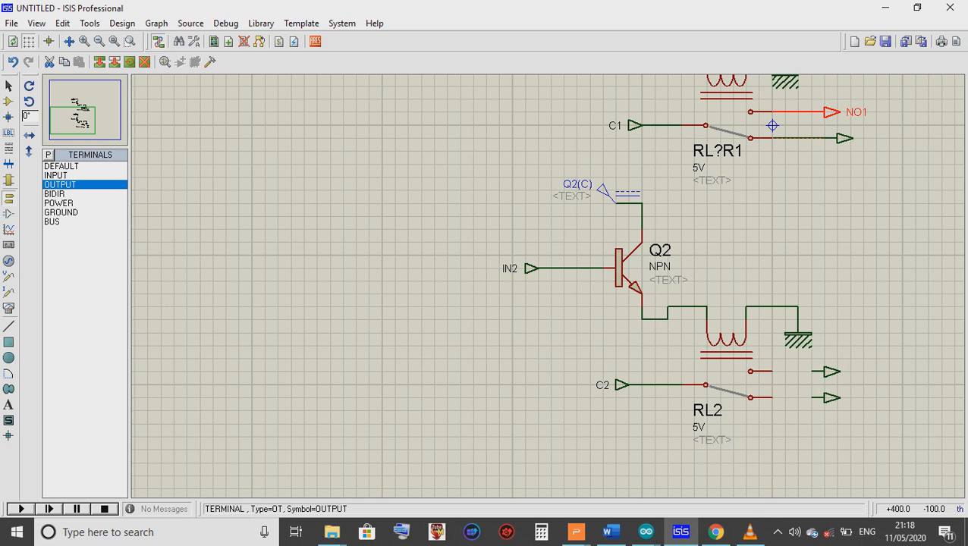
click(839, 138)
click(839, 138)
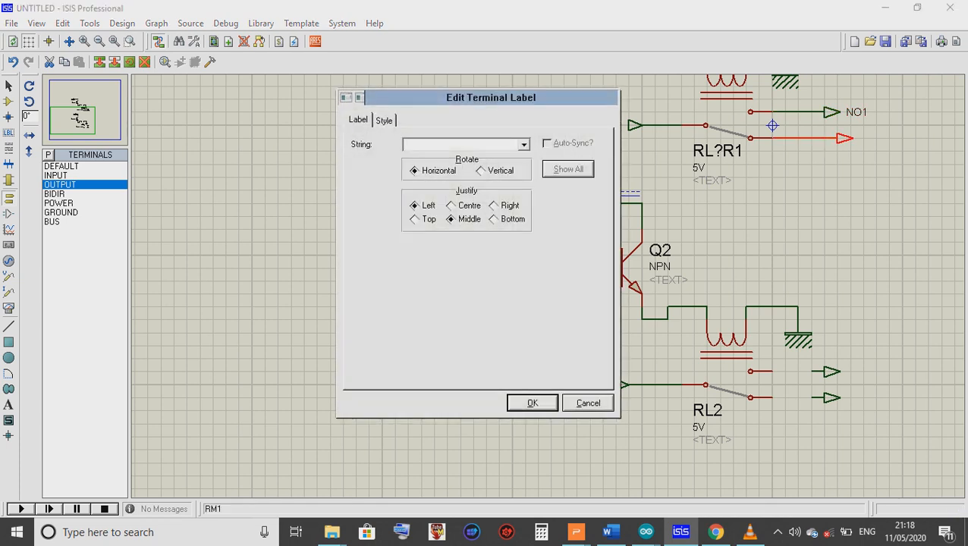
text(NC1)
key(Return)
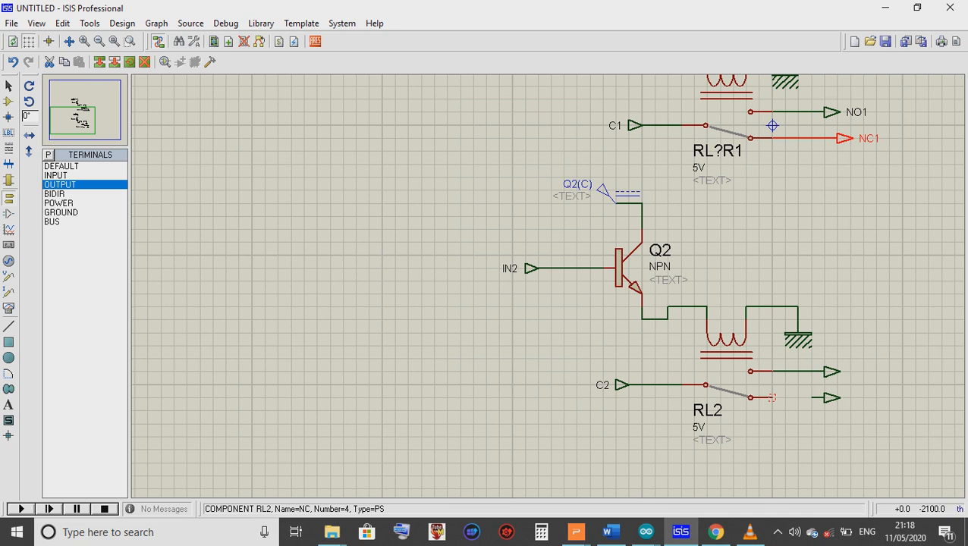
Wire RL2's lower switched contact to its output terminal and label the terminal on the upper switched contact NO2.
click(771, 397)
click(811, 397)
double_click(827, 372)
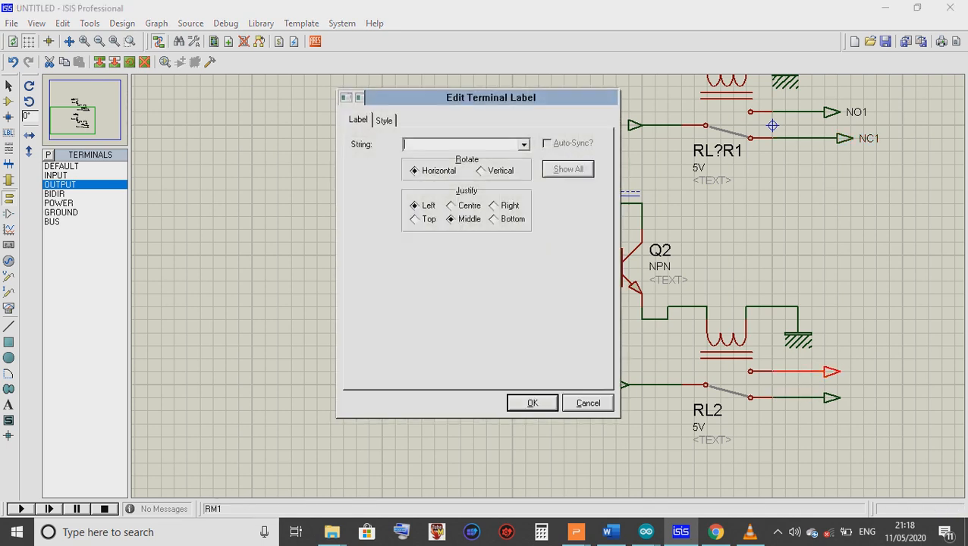
text(NO2)
key(Return)
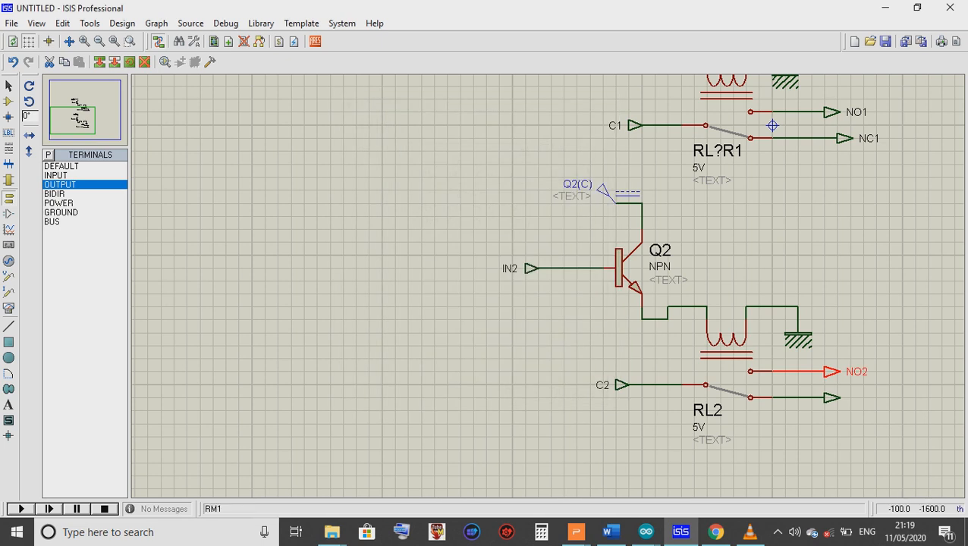
Label the output terminal on RL2's lower switched contact NC2.
click(877, 410)
click(829, 398)
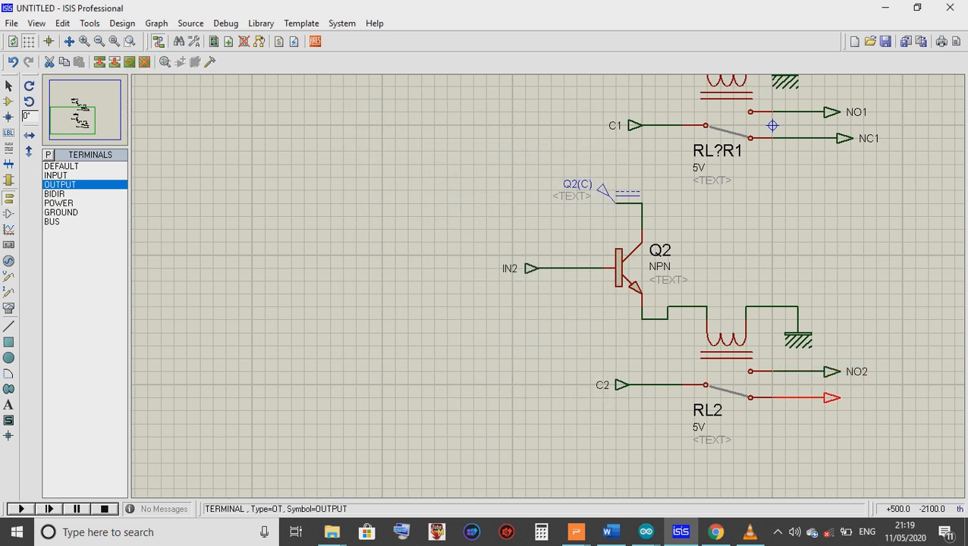
click(829, 397)
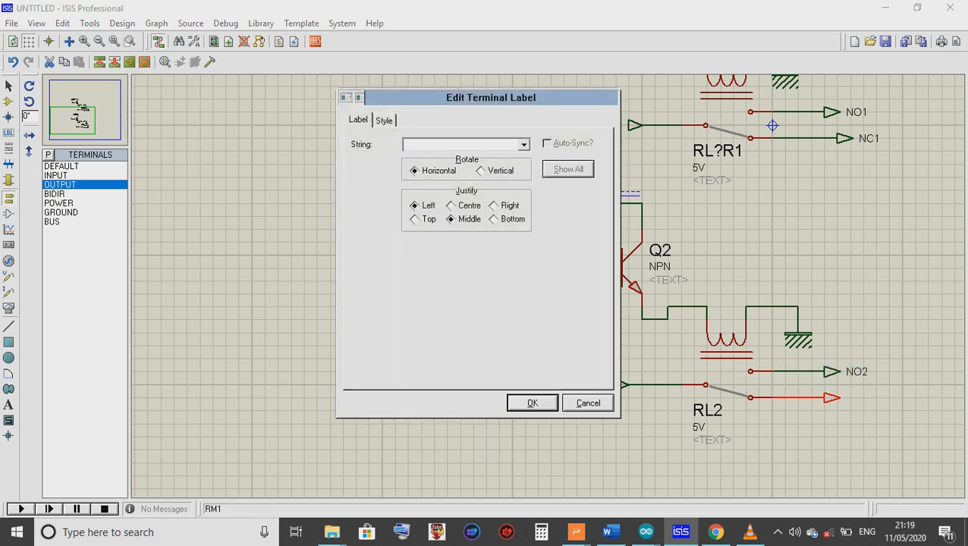
text(NC2)
key(Return)
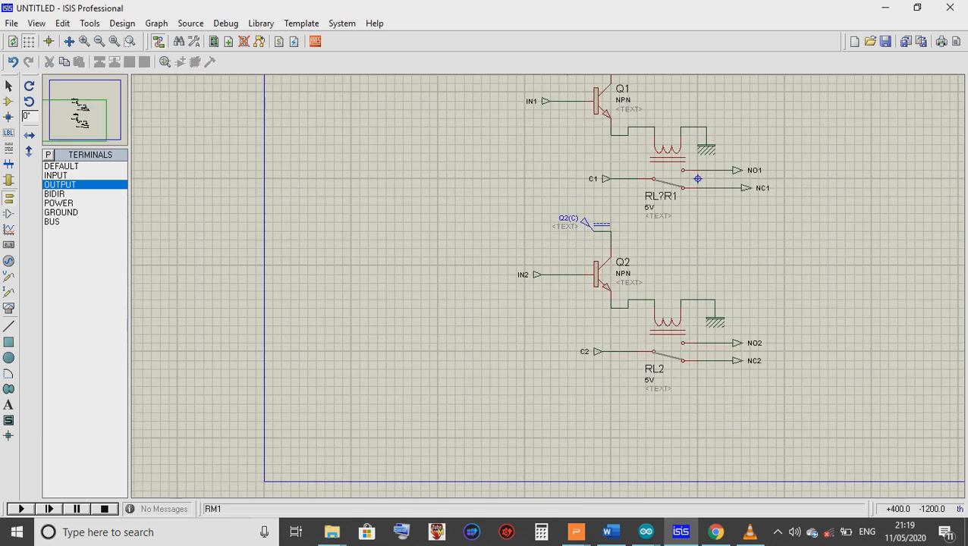
Leave the child sheet and return to the parent sheet containing RM1.
scroll(772, 125, down, 1)
right_click(454, 289)
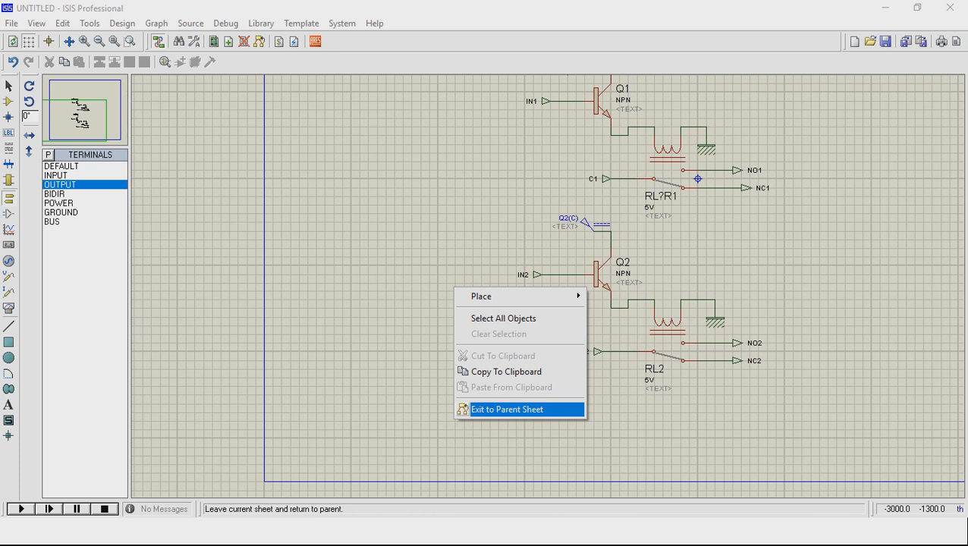
click(485, 409)
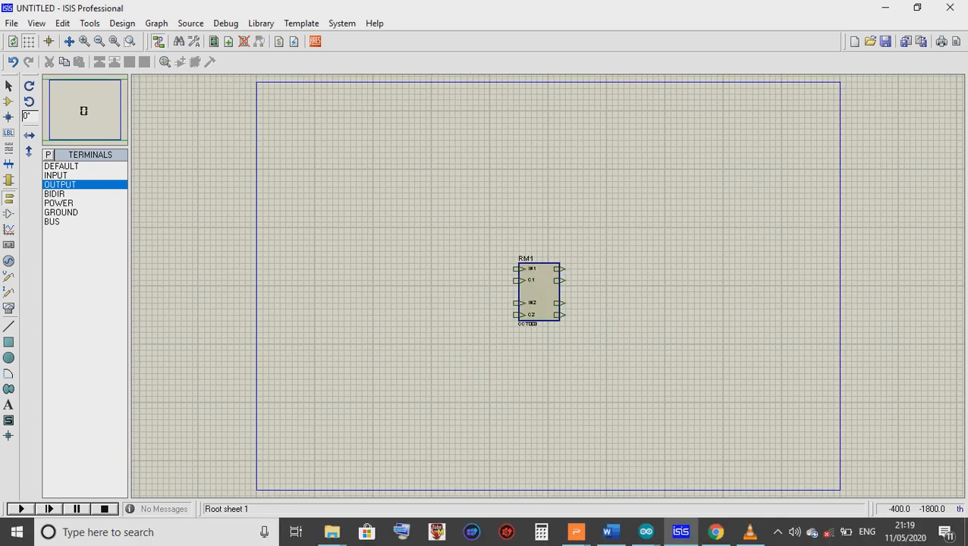
Place a VSOURCE voltage source to the left of the RM1 subcircuit block.
scroll(546, 316, up, 2)
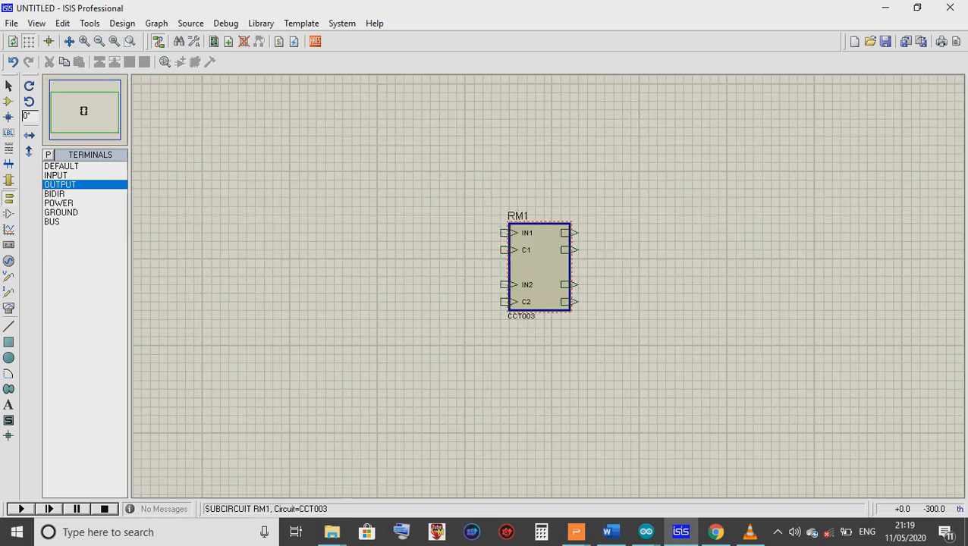
scroll(520, 259, up, 1)
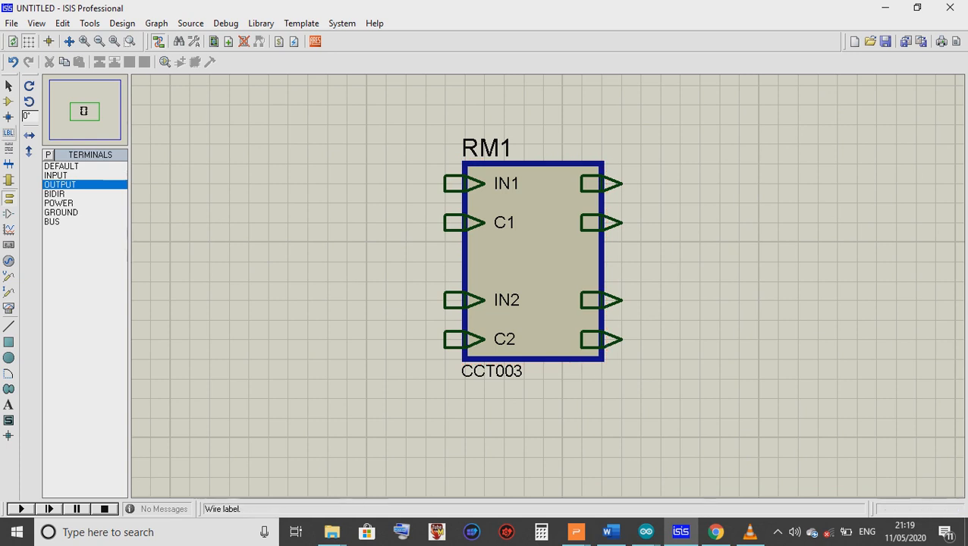
click(8, 101)
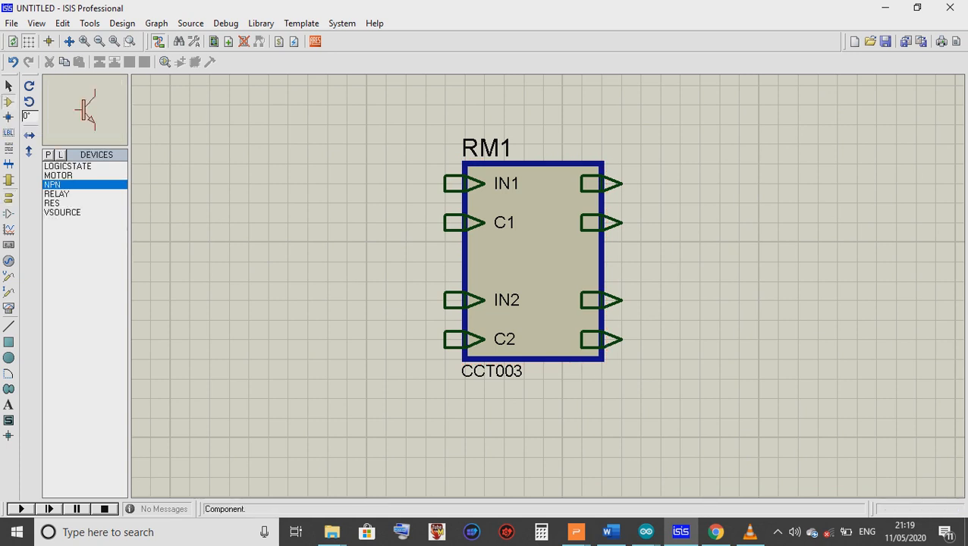
click(62, 213)
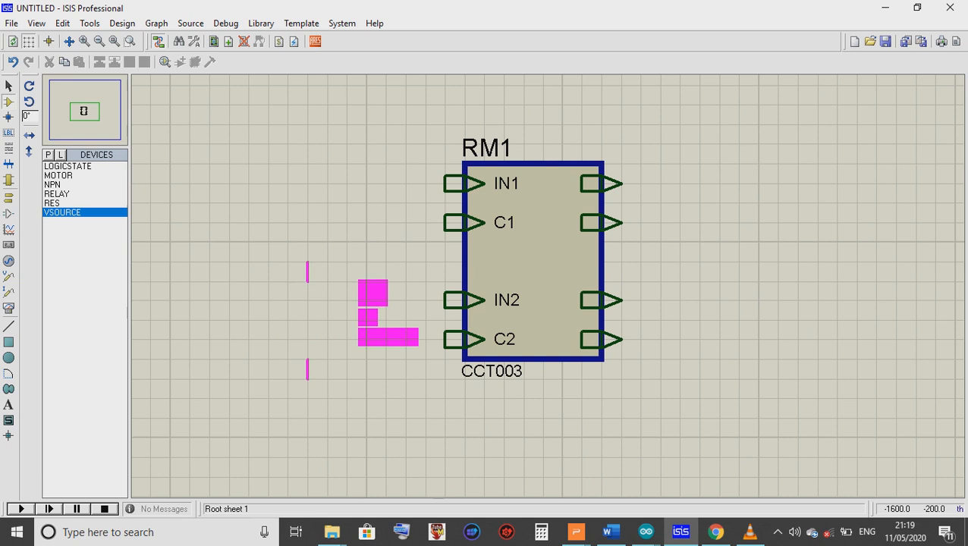
click(230, 281)
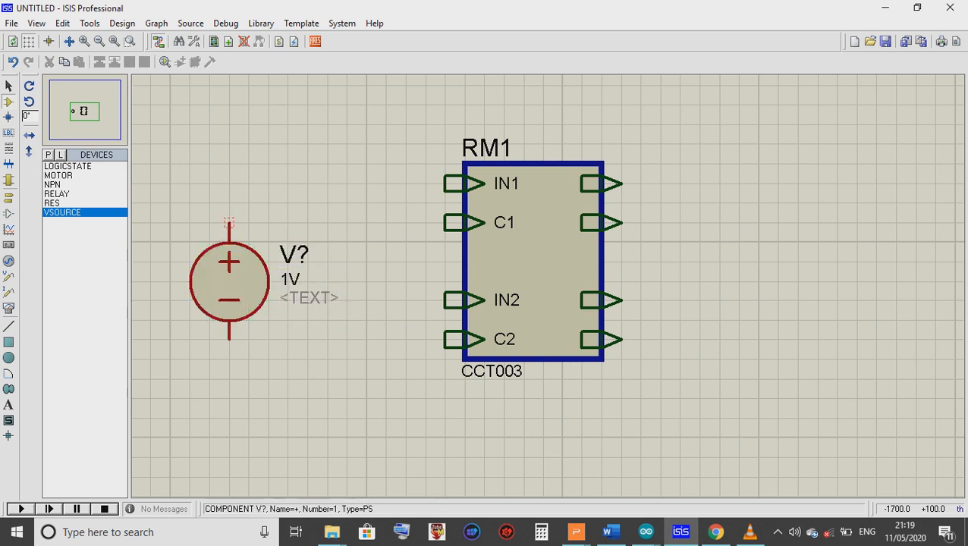
Wire the voltage source's positive pin to RM1's C1 port and its negative pin to the C2 port.
click(229, 223)
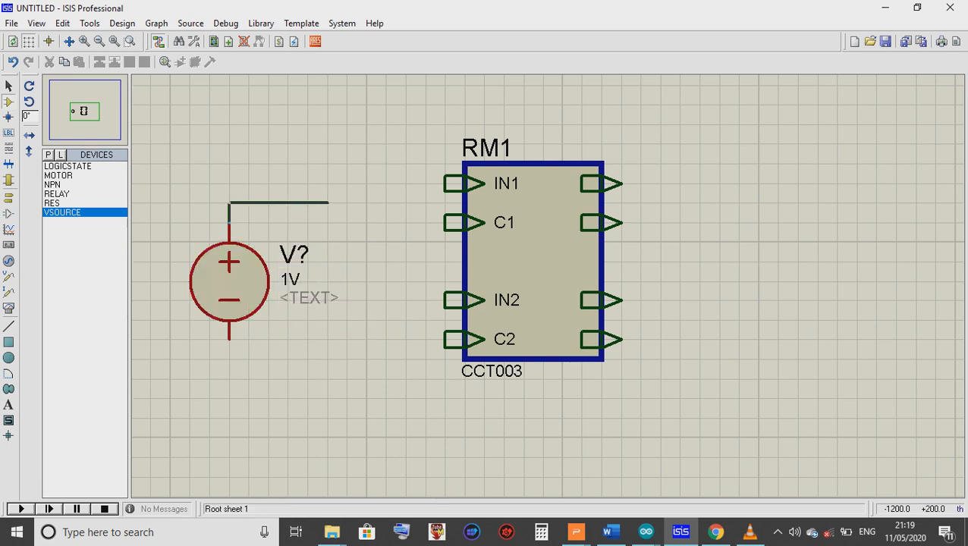
click(445, 222)
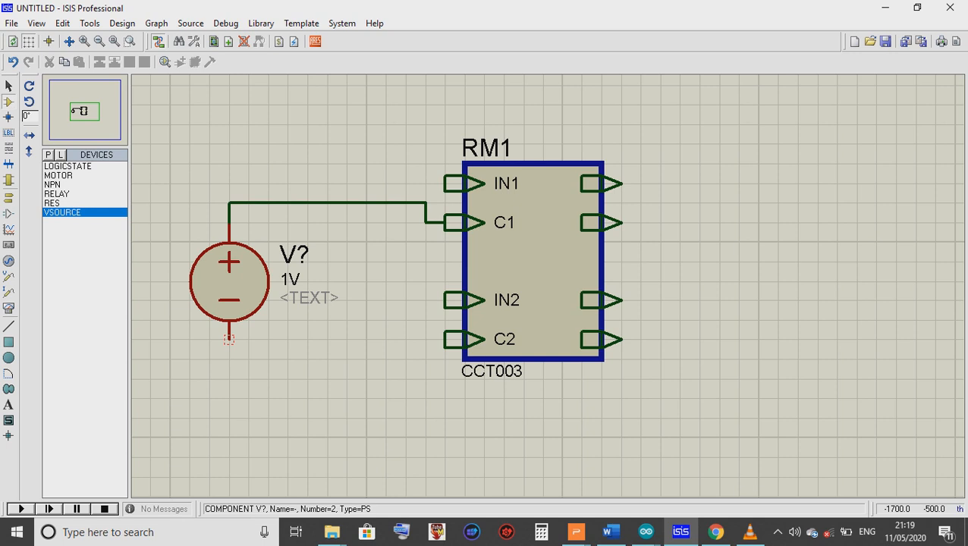
click(230, 337)
click(445, 339)
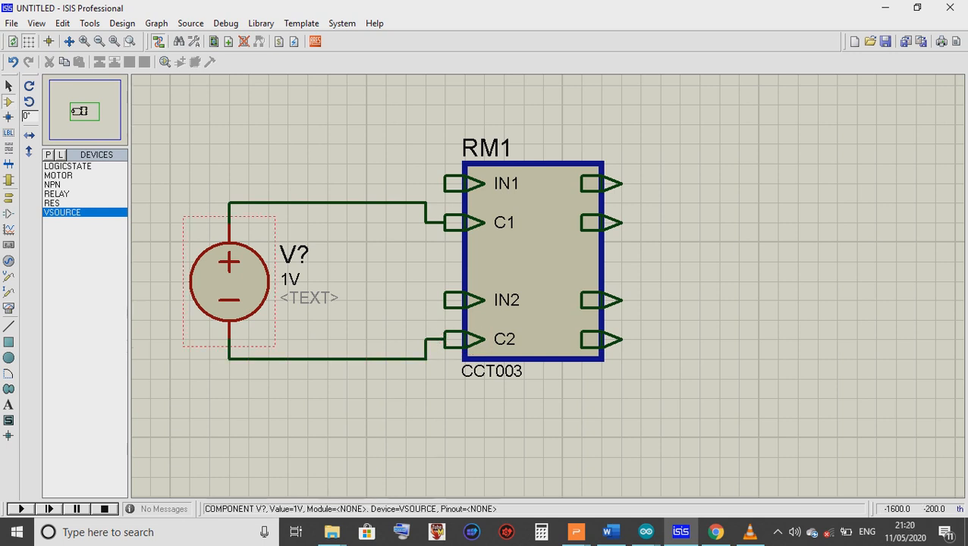
Set the voltage source's voltage to 12V.
double_click(229, 282)
click(410, 182)
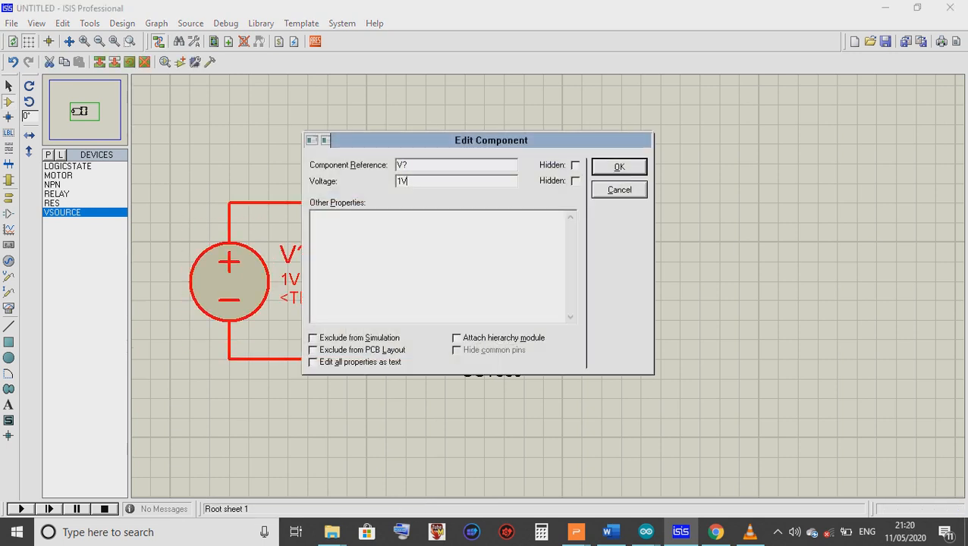
text(2)
key(Return)
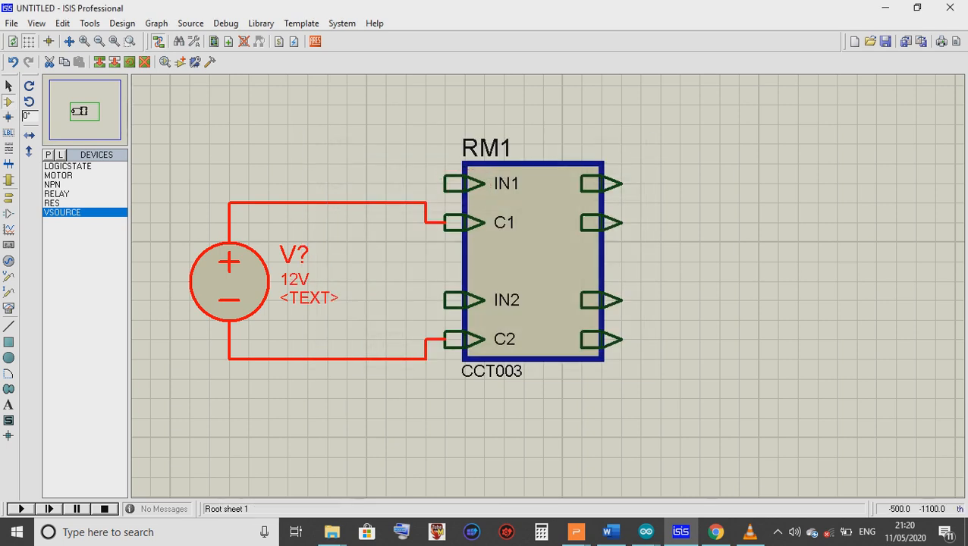
click(465, 457)
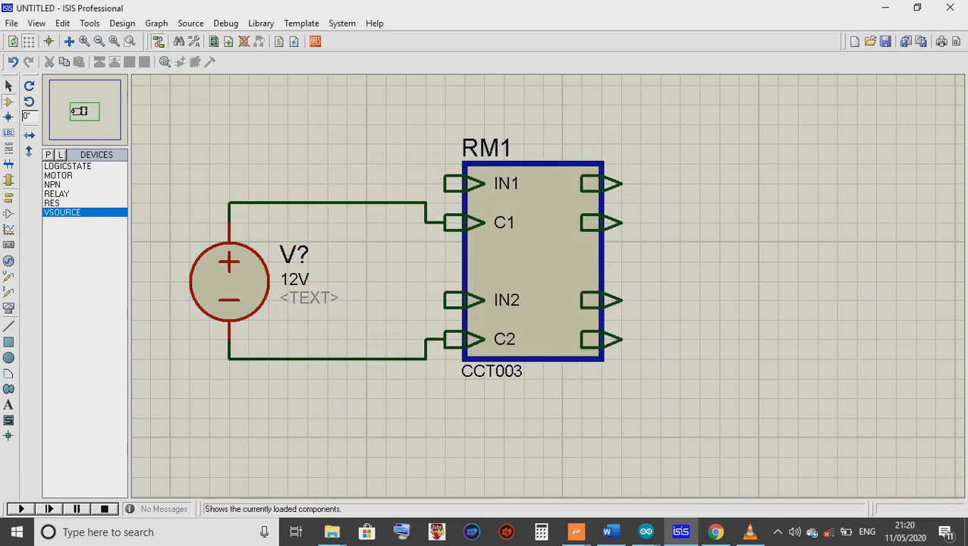
Place two LOGICSTATE inputs to the left of RM1 and wire them to ports IN1 and IN2.
click(68, 166)
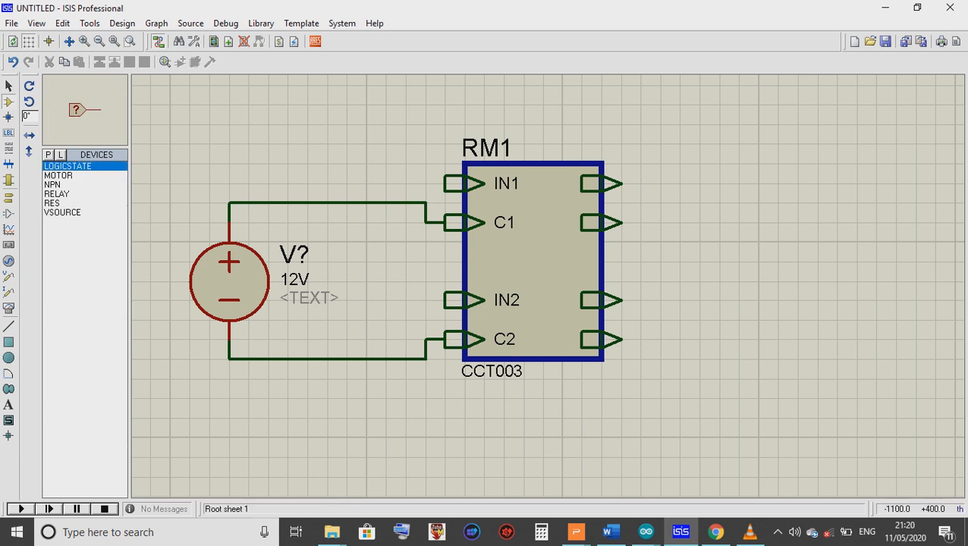
click(319, 163)
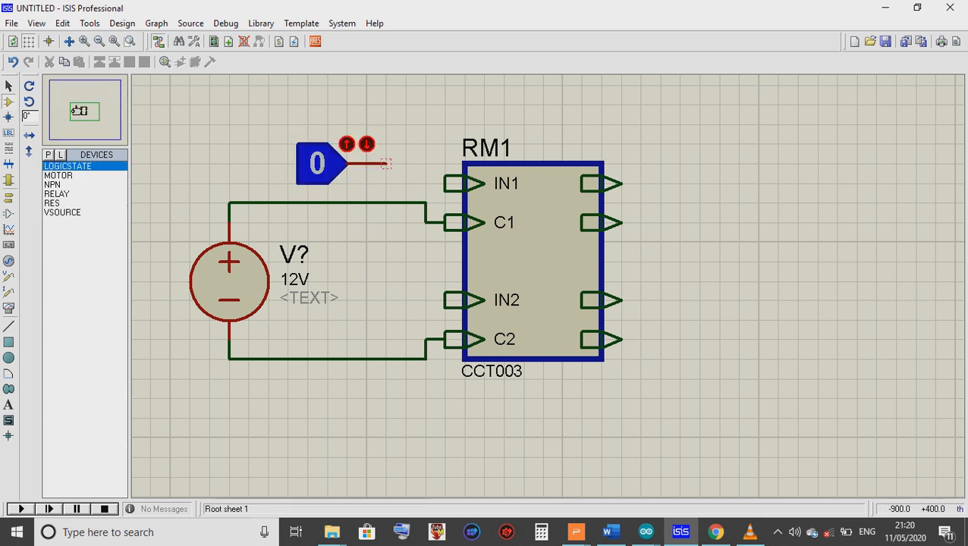
click(386, 164)
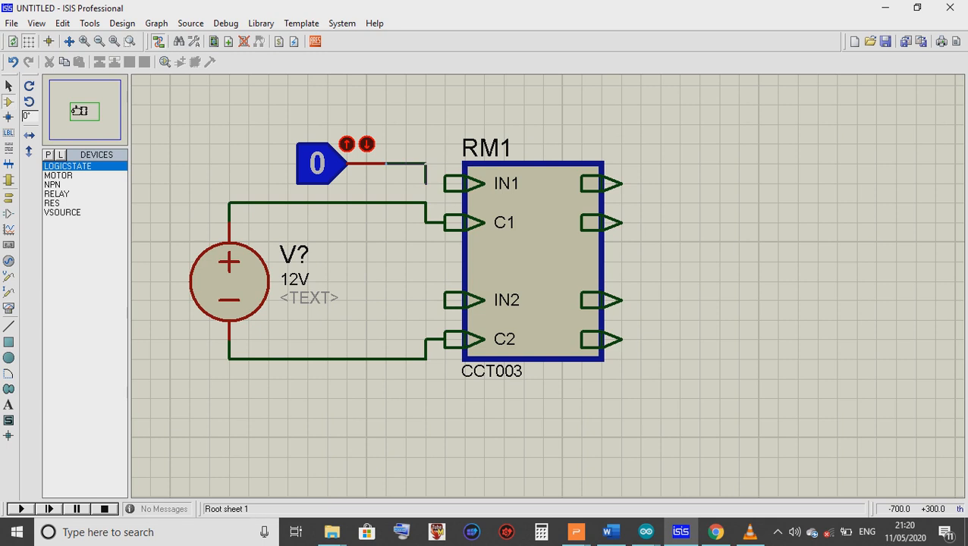
click(446, 183)
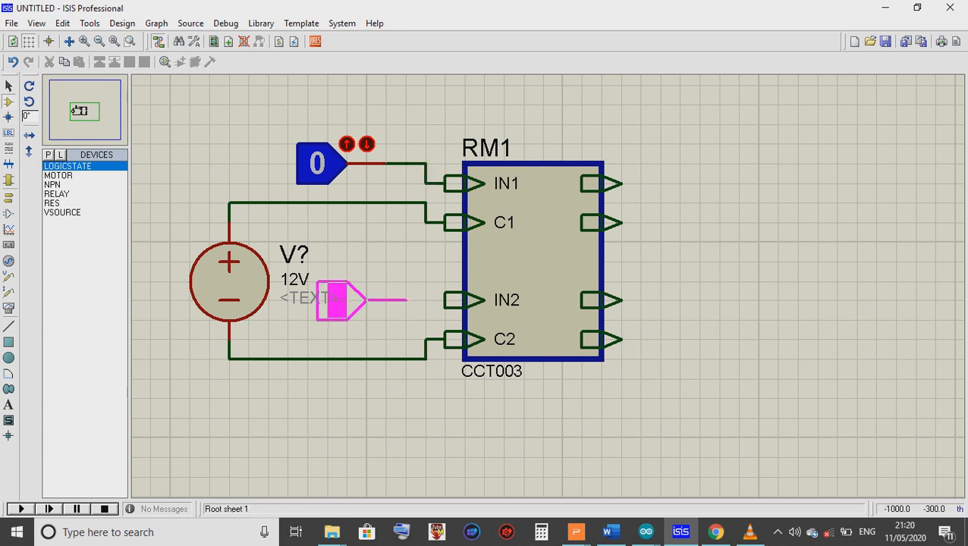
click(336, 280)
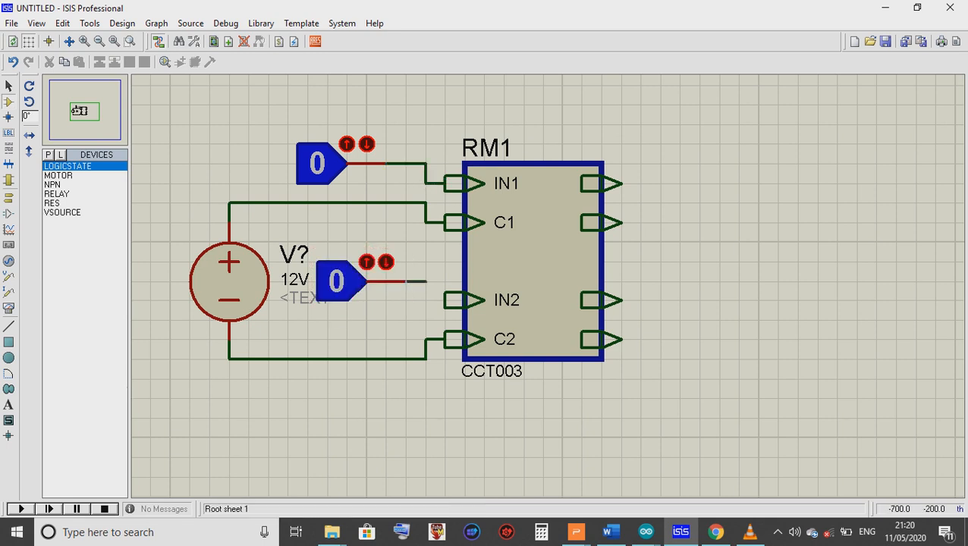
click(446, 300)
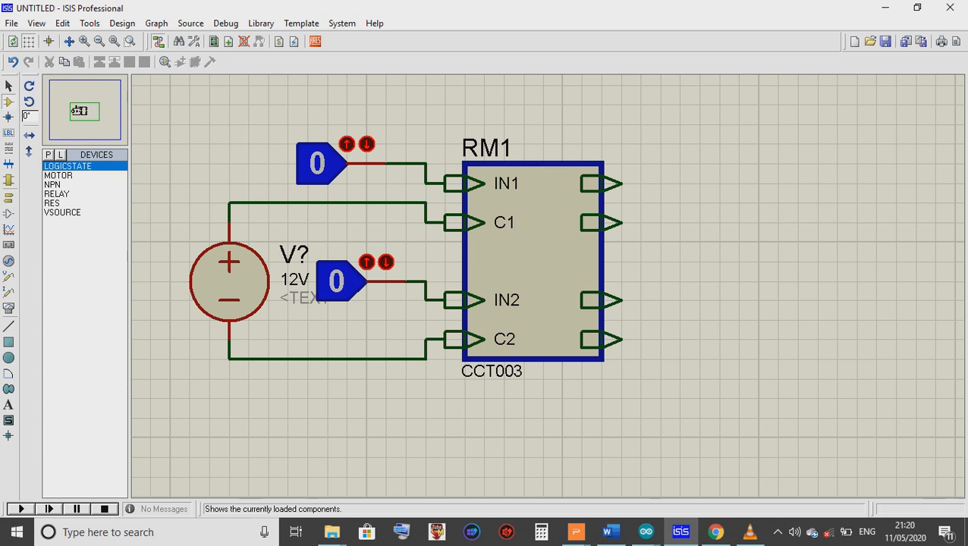
Place a MOTOR to the right of the RM1 block, midway along its height.
click(53, 185)
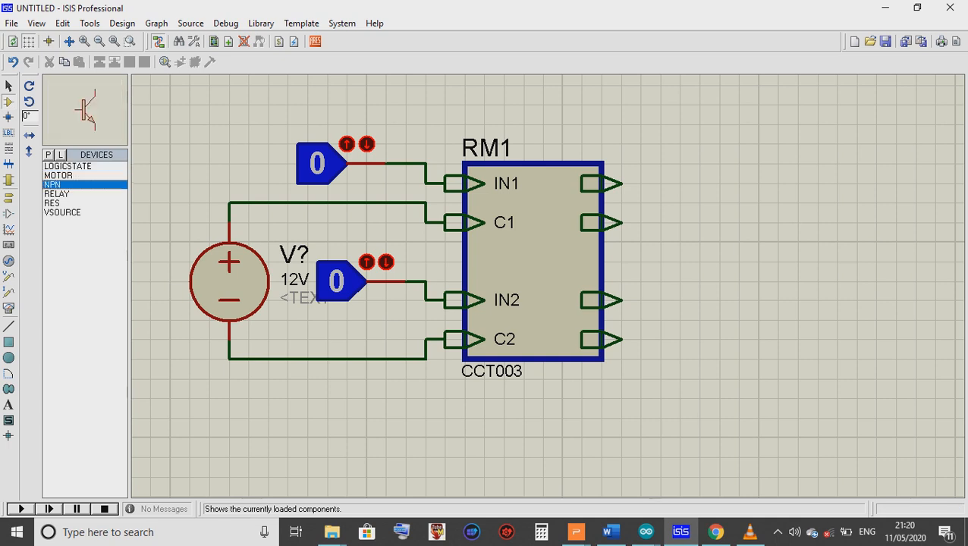
click(57, 194)
click(58, 175)
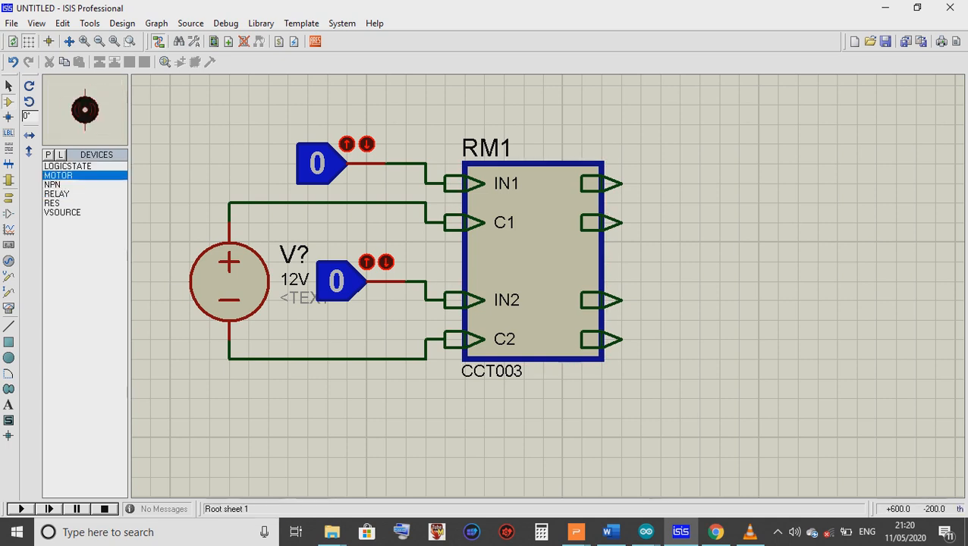
click(759, 263)
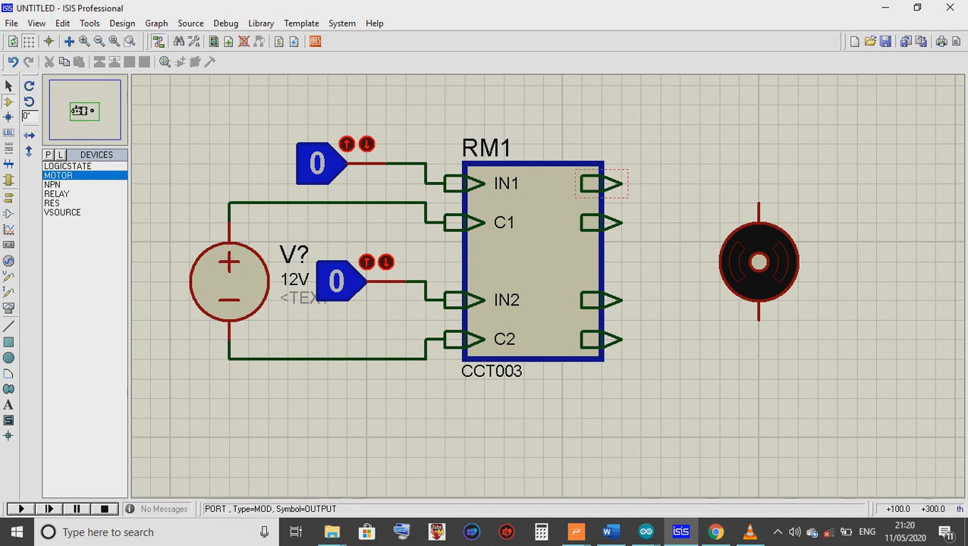
Label RM1's upper two output ports NO1 and NC1, from top to bottom.
double_click(603, 183)
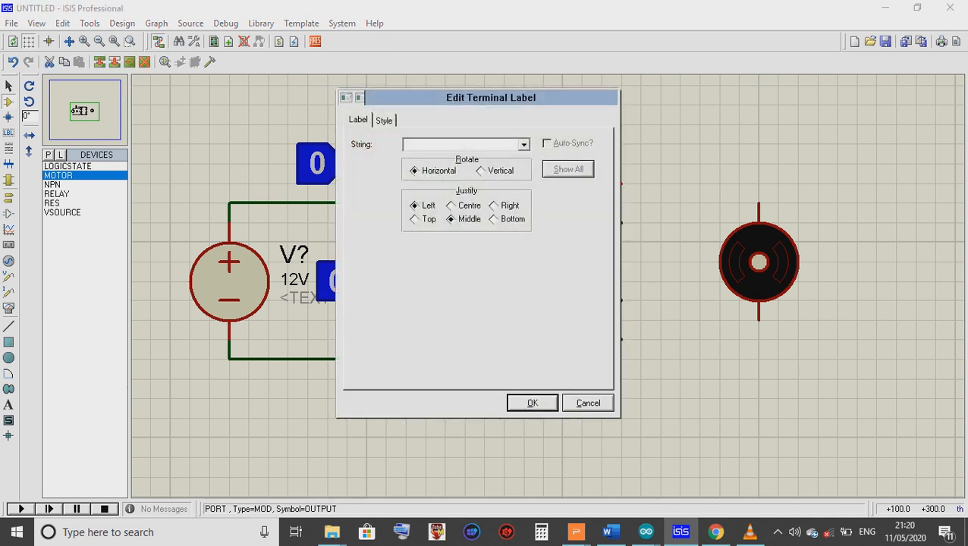
text(NO1)
key(Return)
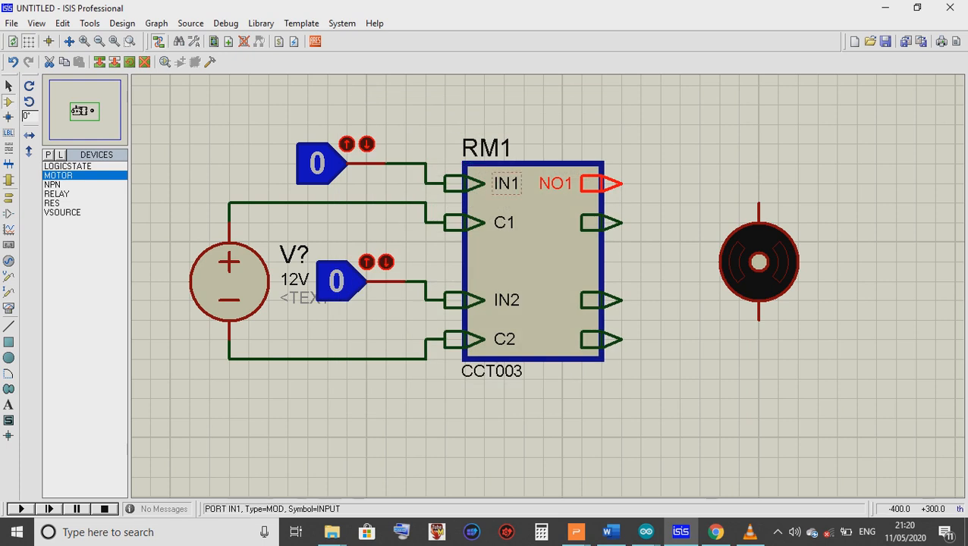
click(602, 222)
click(602, 223)
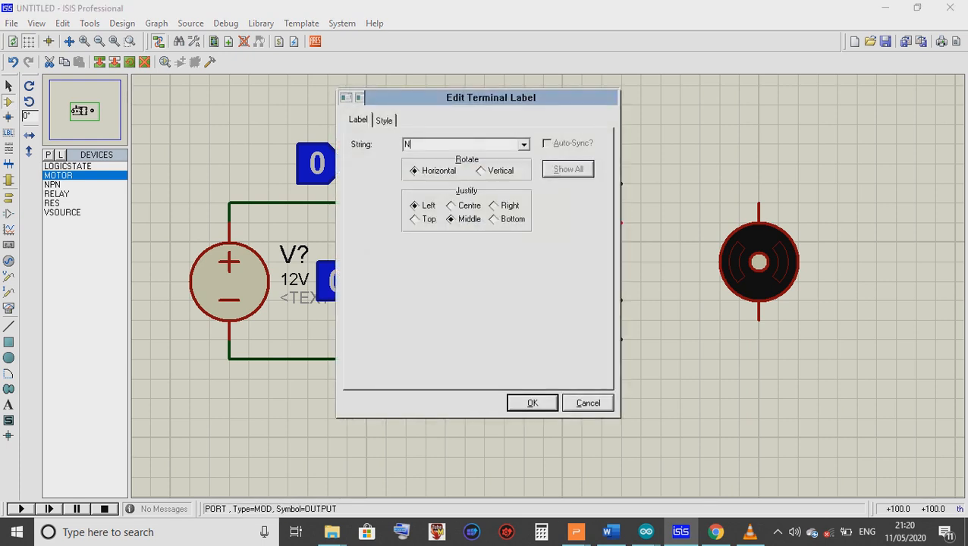
text(NC1)
key(Return)
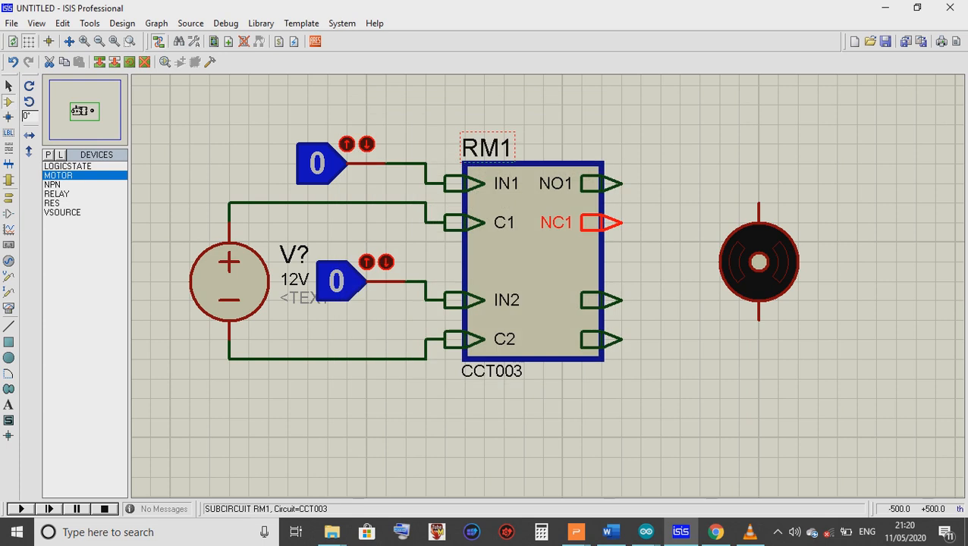
Label RM1's lower two output ports NO2 and NC2, from top to bottom.
click(602, 300)
click(602, 301)
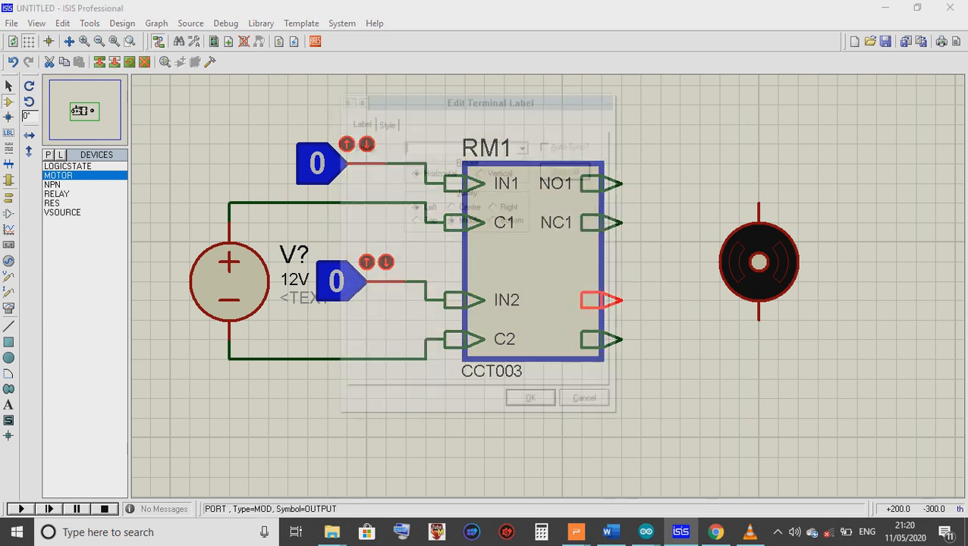
text(NO2)
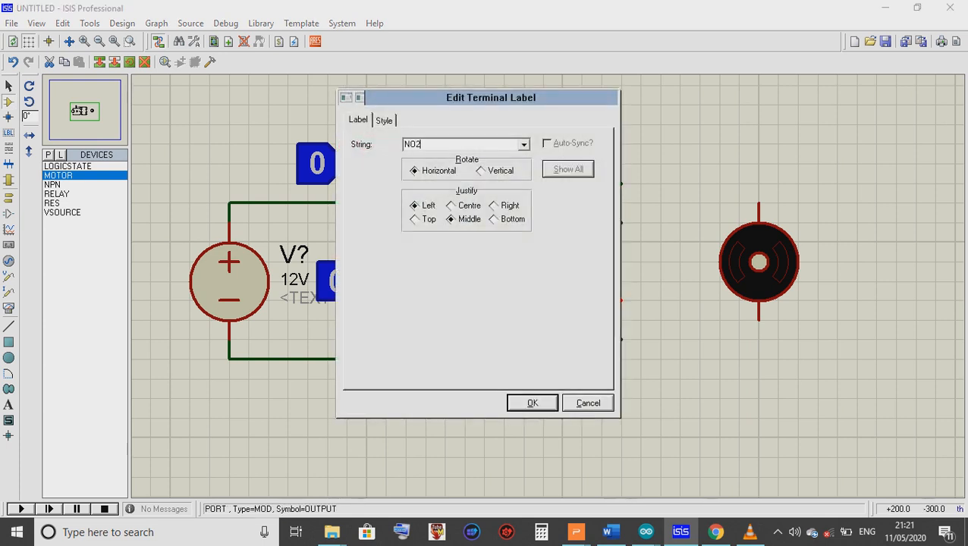
key(Return)
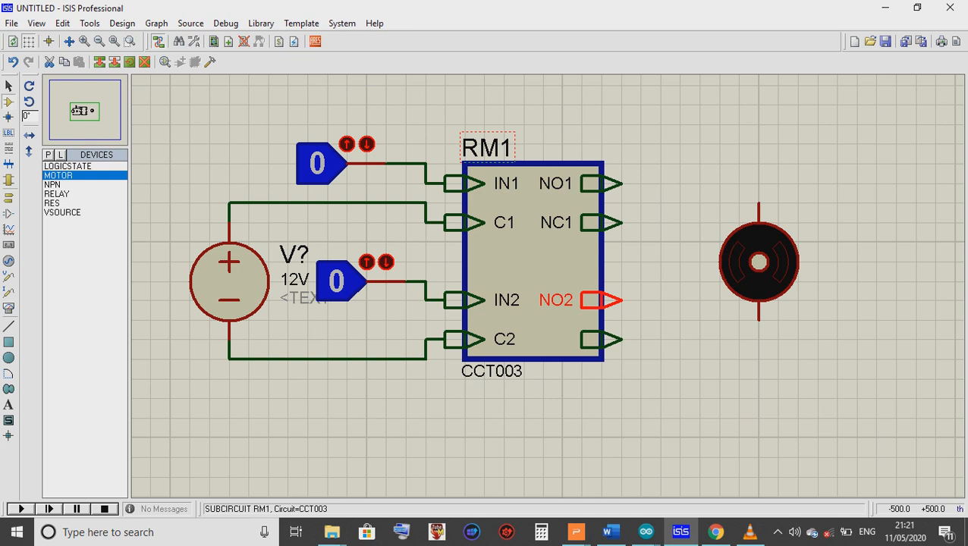
click(602, 340)
click(601, 340)
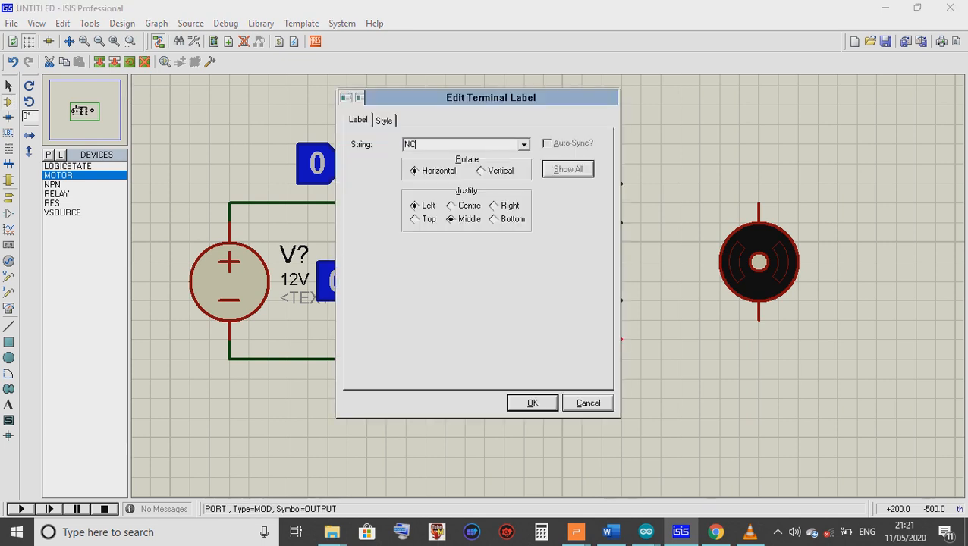
key(Return)
click(638, 394)
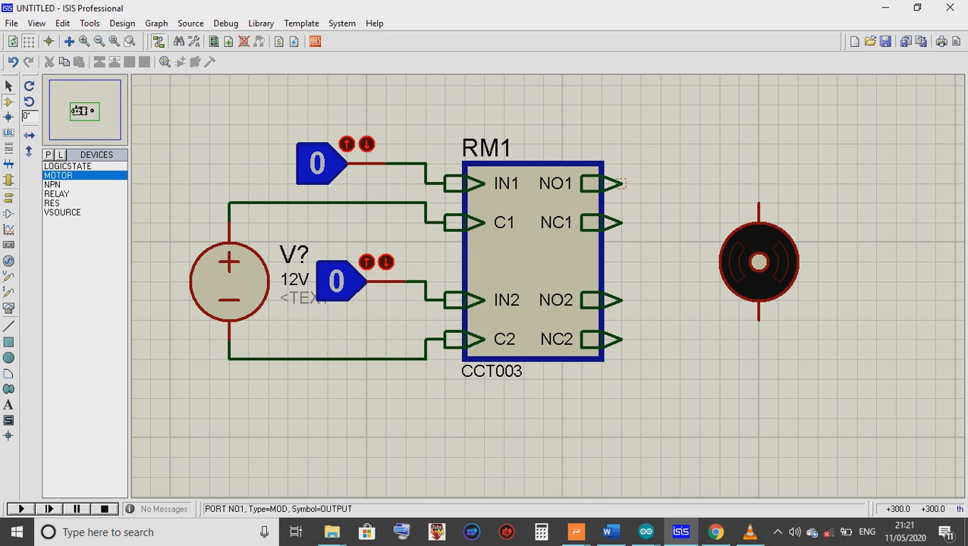
Wire port NO1 to the motor's upper terminal and port NC2 to its lower terminal.
click(621, 183)
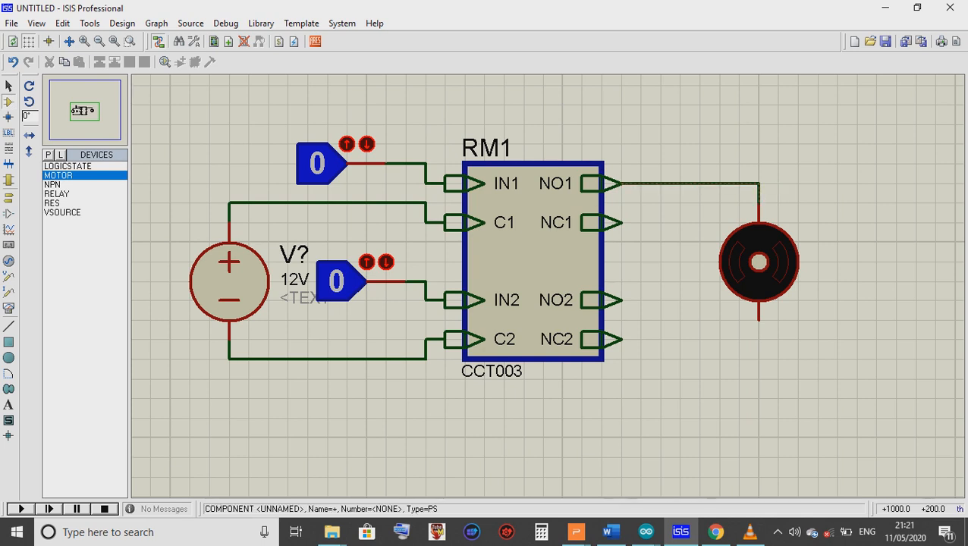
click(759, 203)
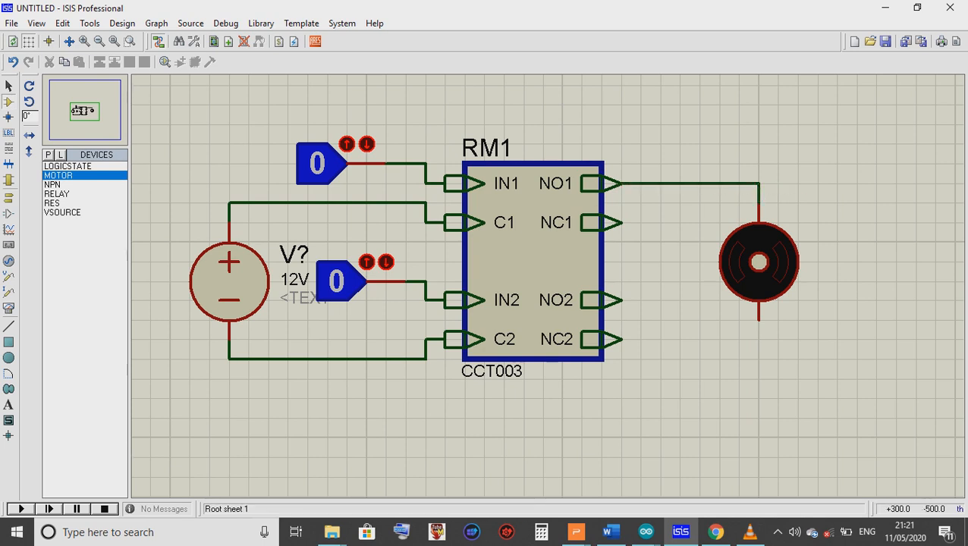
click(621, 339)
click(759, 320)
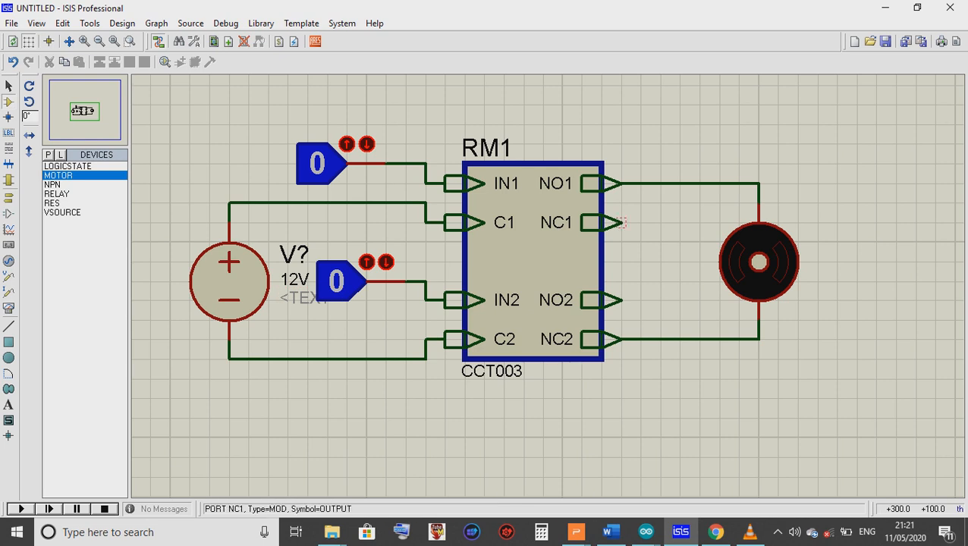
Wire port NC1 down to the NC2–motor wire and port NO2 up to the NO1–motor wire.
click(620, 222)
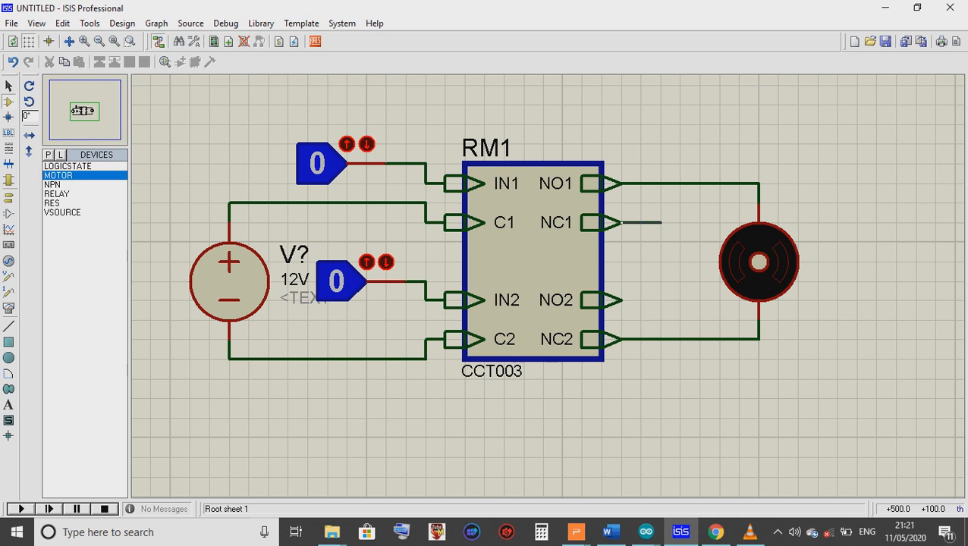
click(661, 222)
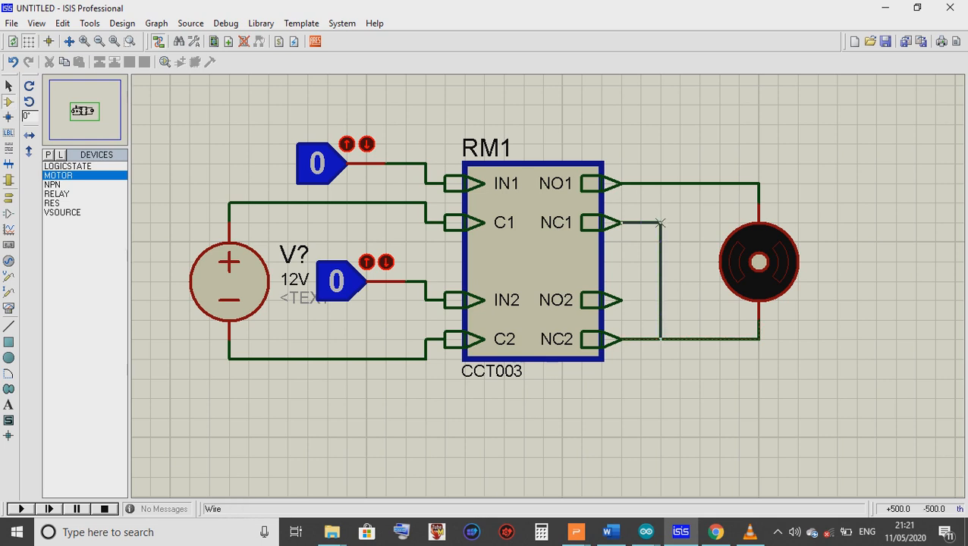
click(661, 339)
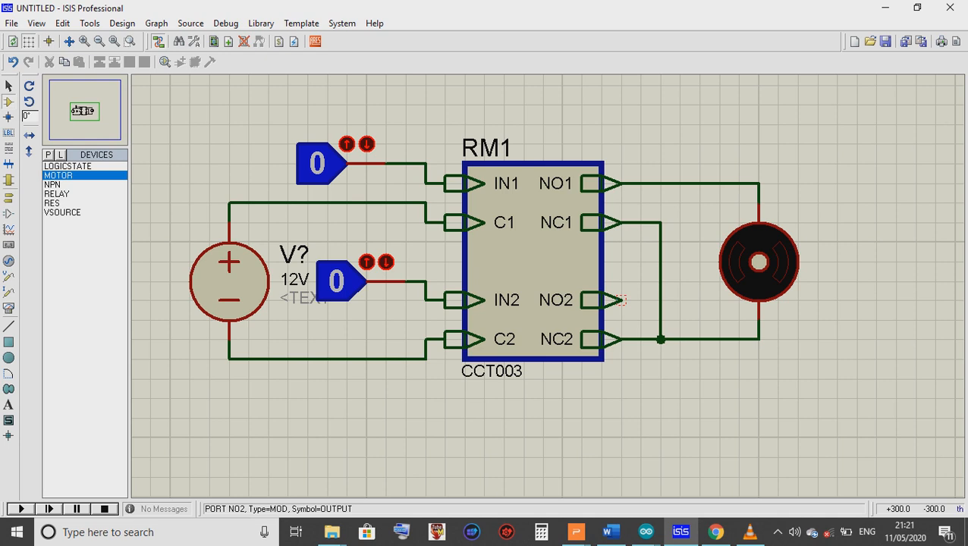
click(620, 299)
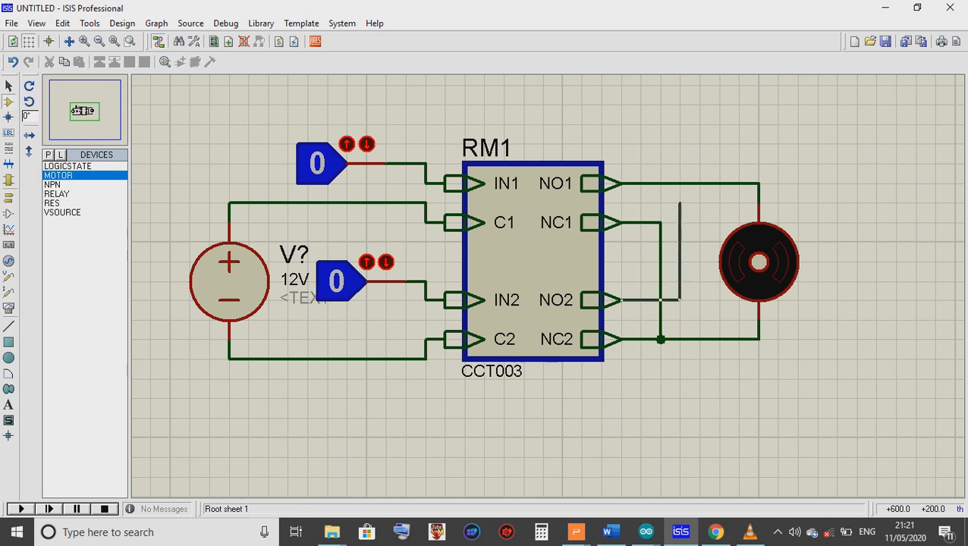
click(680, 183)
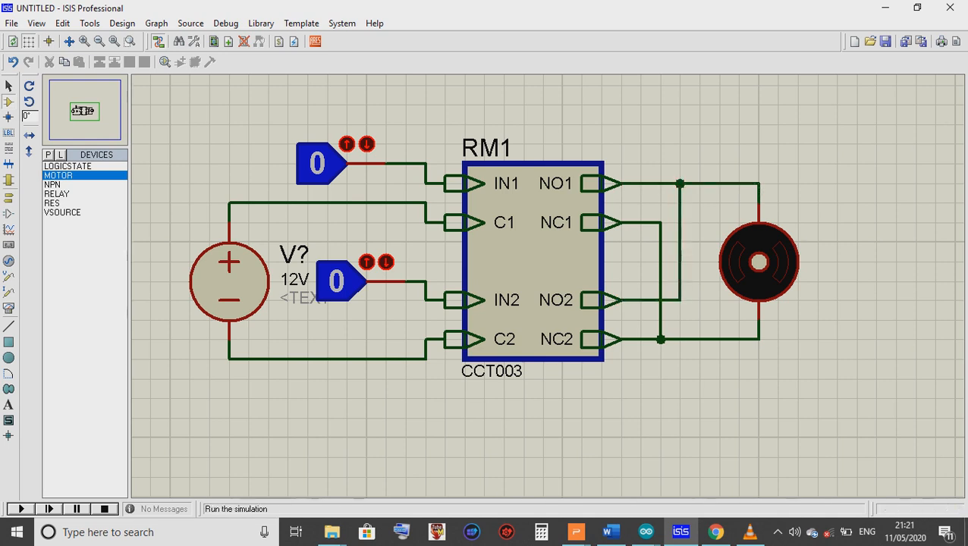
Run the simulation and toggle the IN1 input, then the IN2 input, to 1 and back to 0 to check the motor.
click(22, 510)
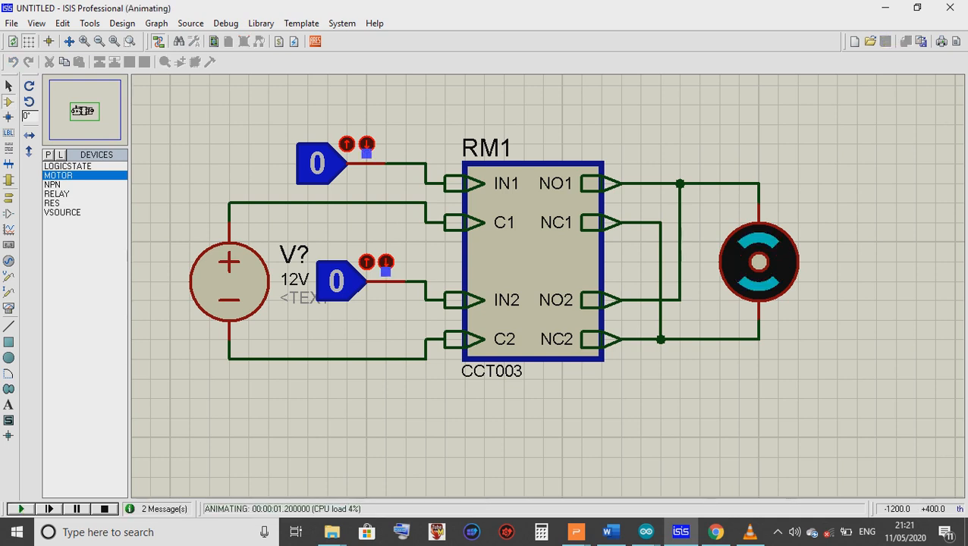
click(326, 163)
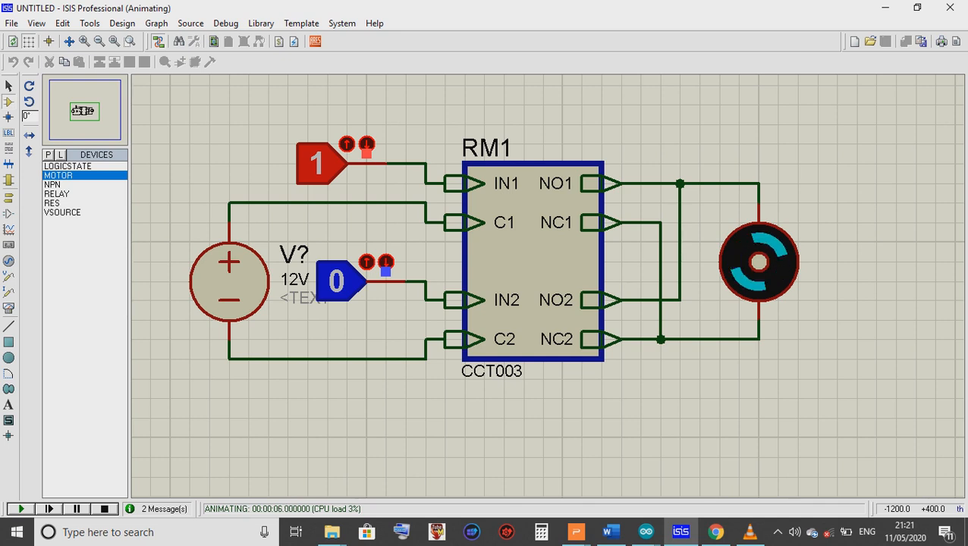
click(326, 164)
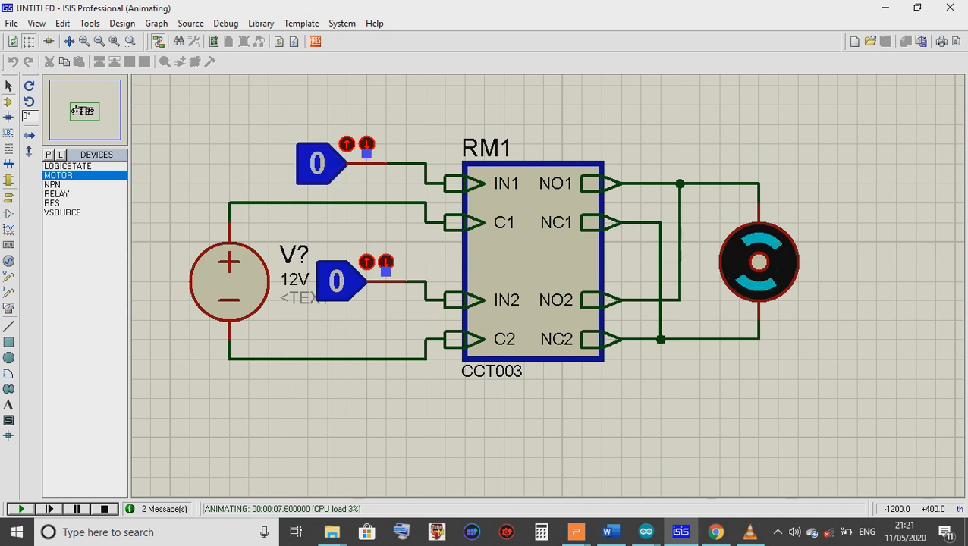
click(336, 281)
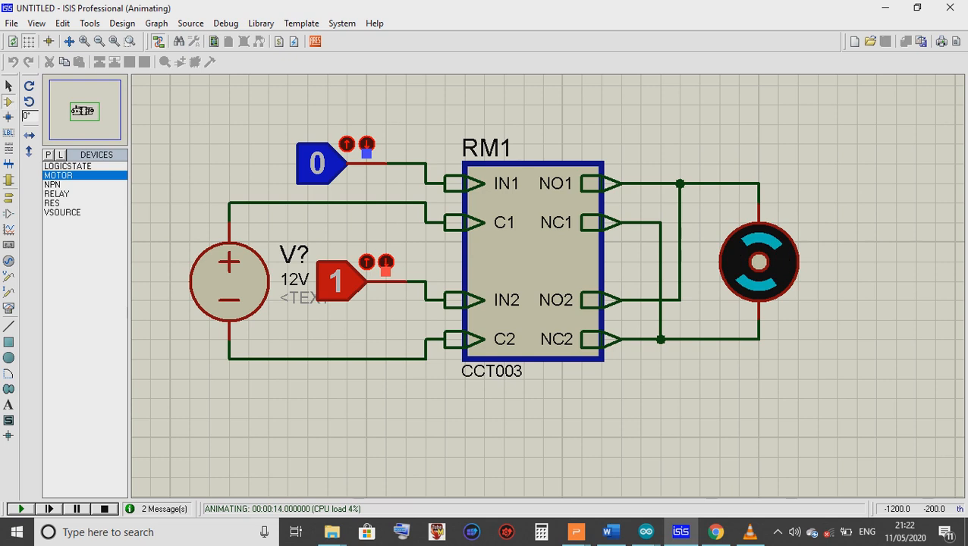
click(331, 282)
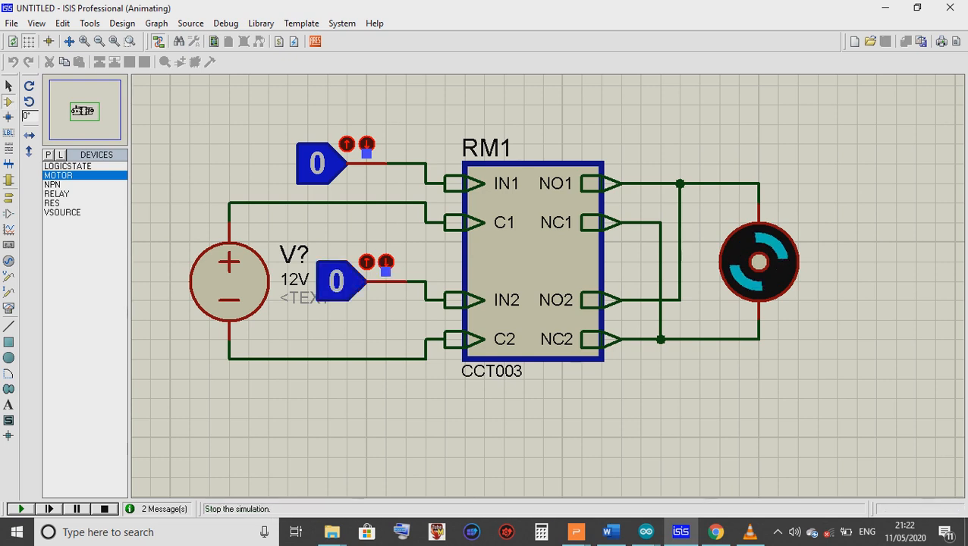
Try to copy the whole circuit and paste it below the original while the simulation is running.
scroll(549, 287, down, 1)
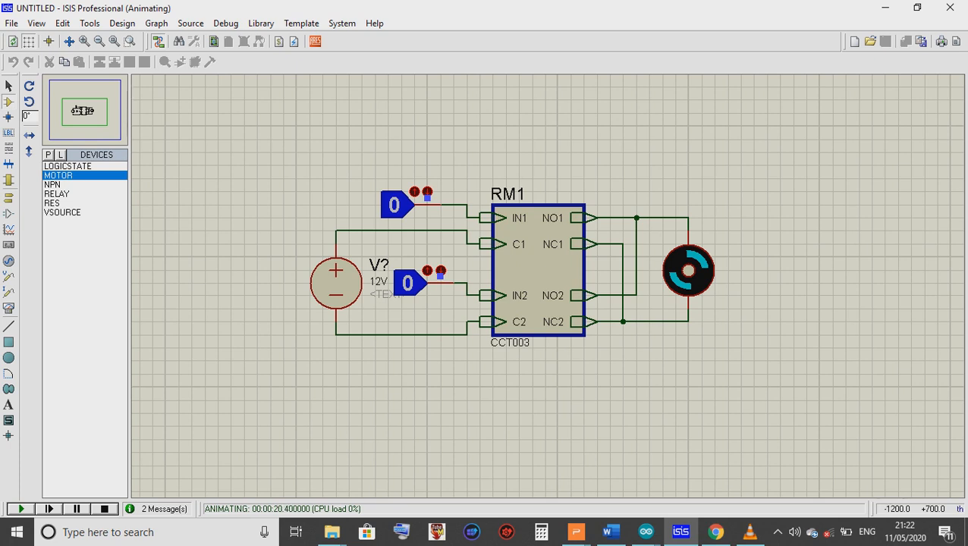
drag(258, 152, 742, 387)
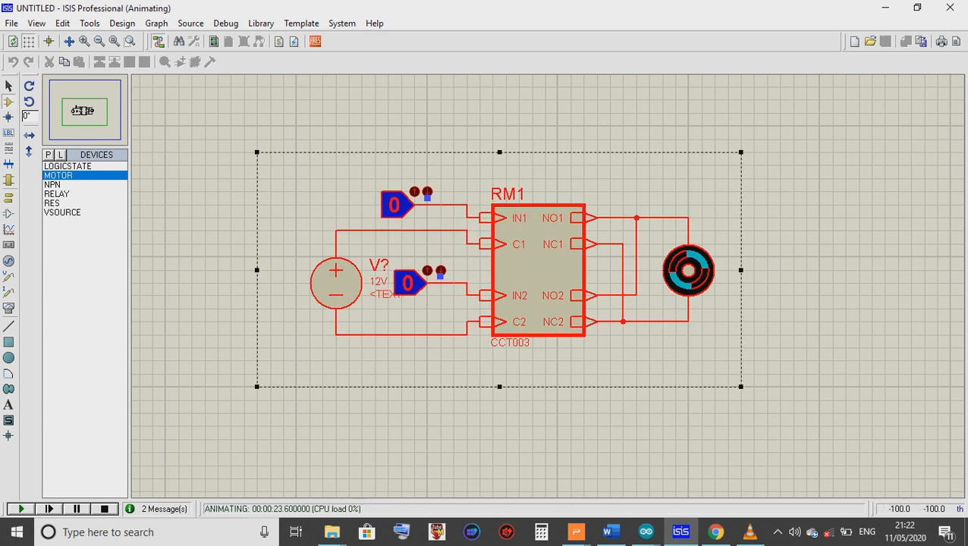
right_click(560, 255)
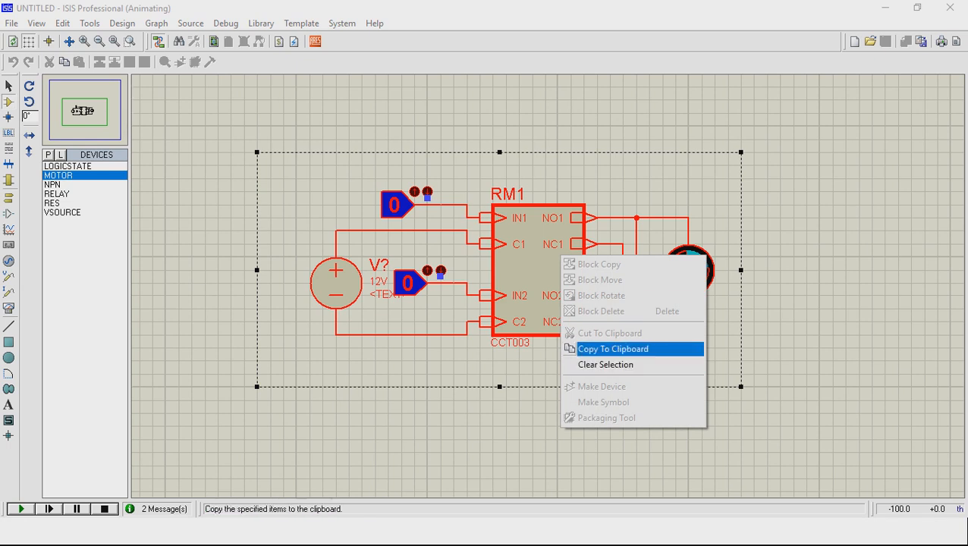
click(613, 349)
click(566, 434)
scroll(561, 433, down, 1)
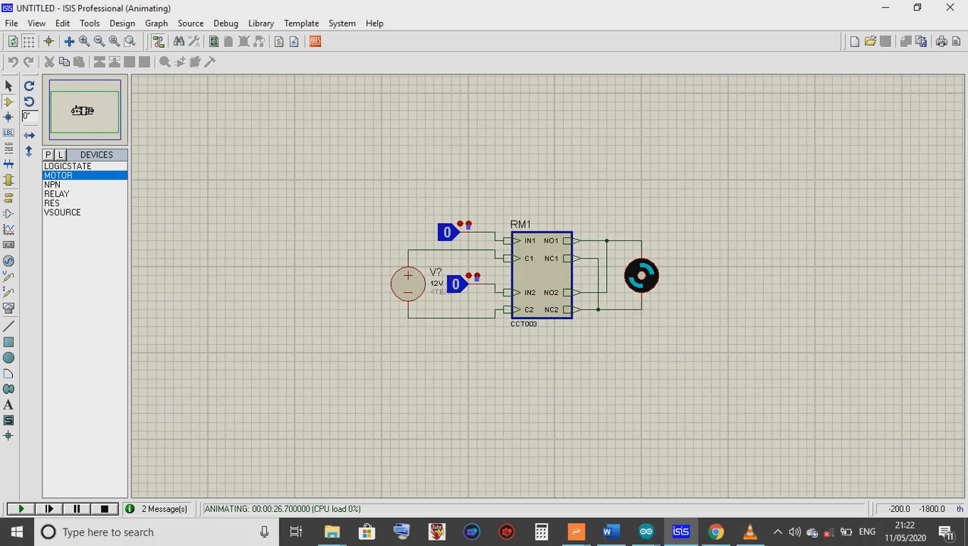
right_click(554, 415)
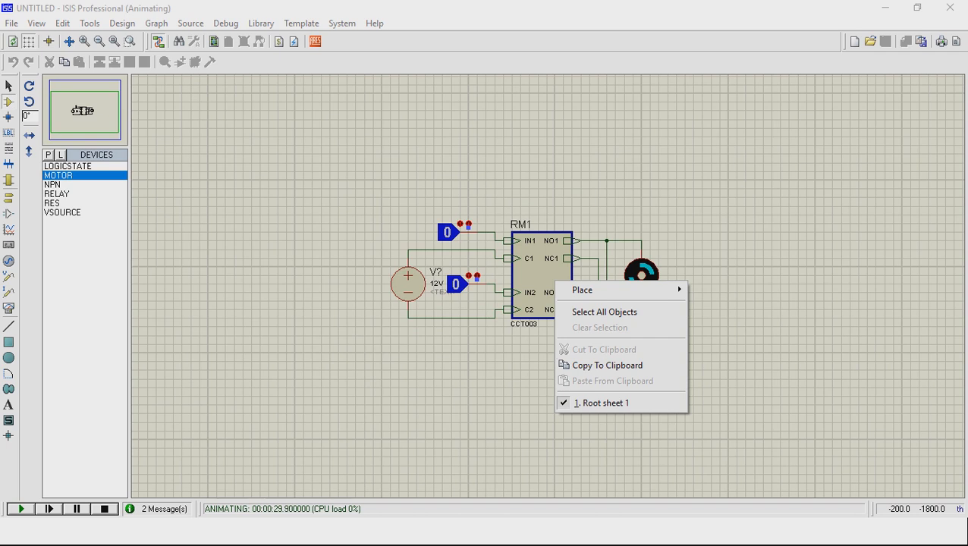
click(365, 181)
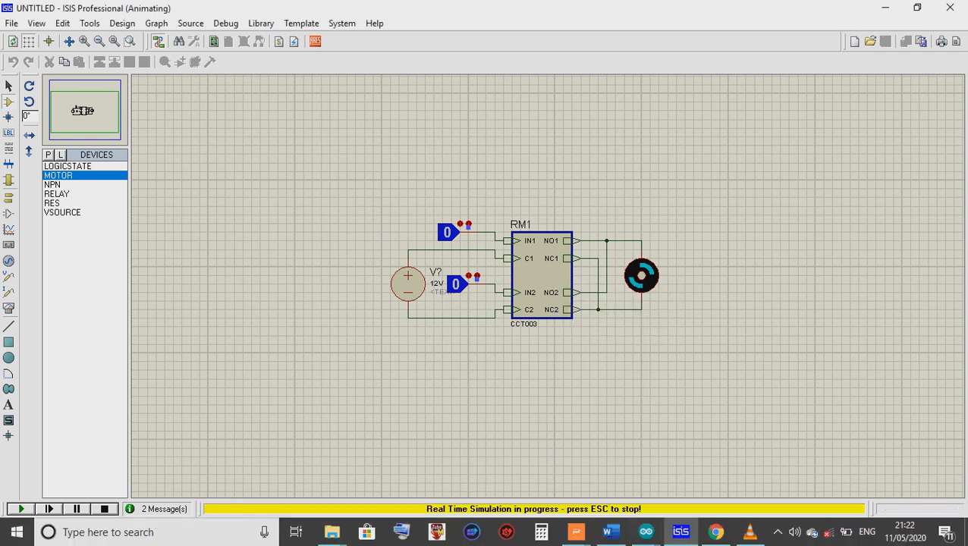
Stop the simulation, copy the whole circuit and paste the duplicate below the original.
click(105, 509)
drag(373, 187, 676, 353)
right_click(535, 279)
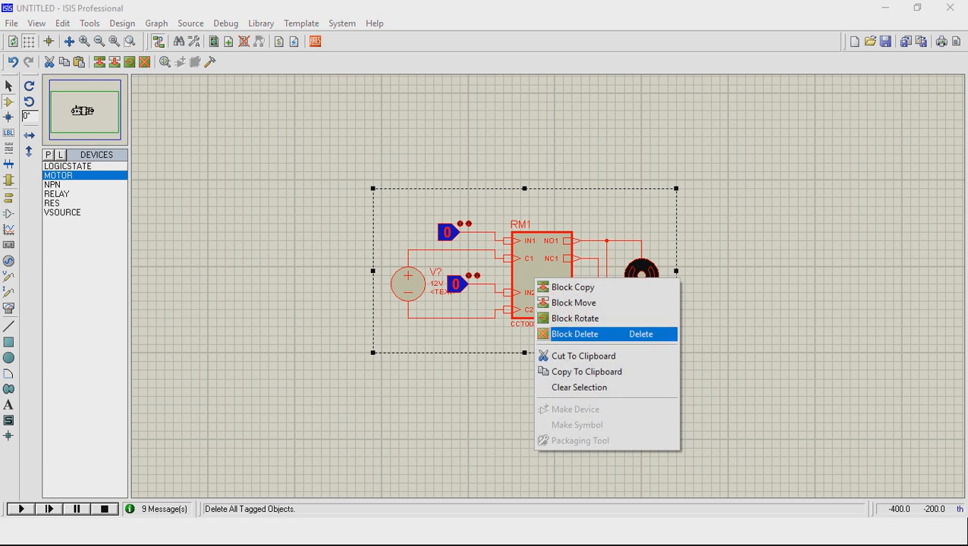
click(587, 371)
scroll(547, 285, down, 1)
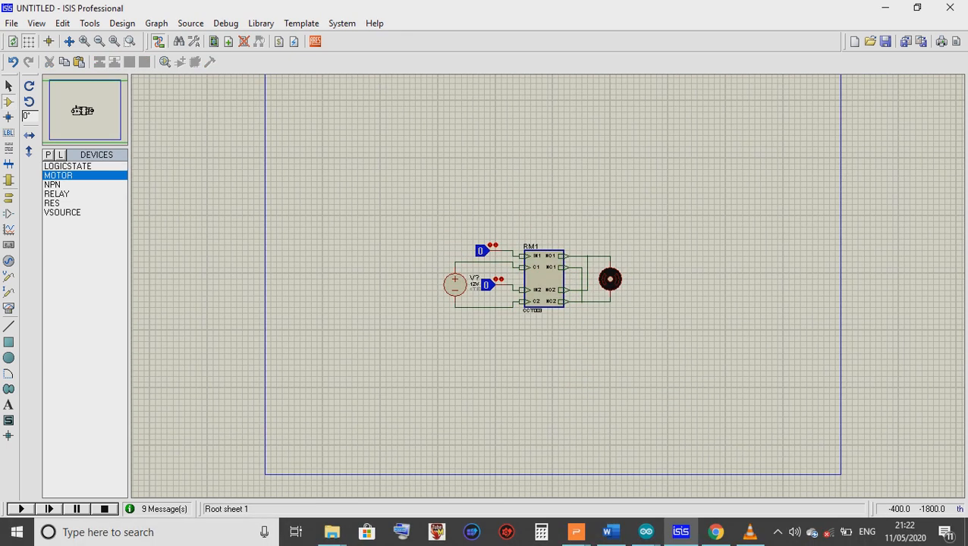
right_click(564, 377)
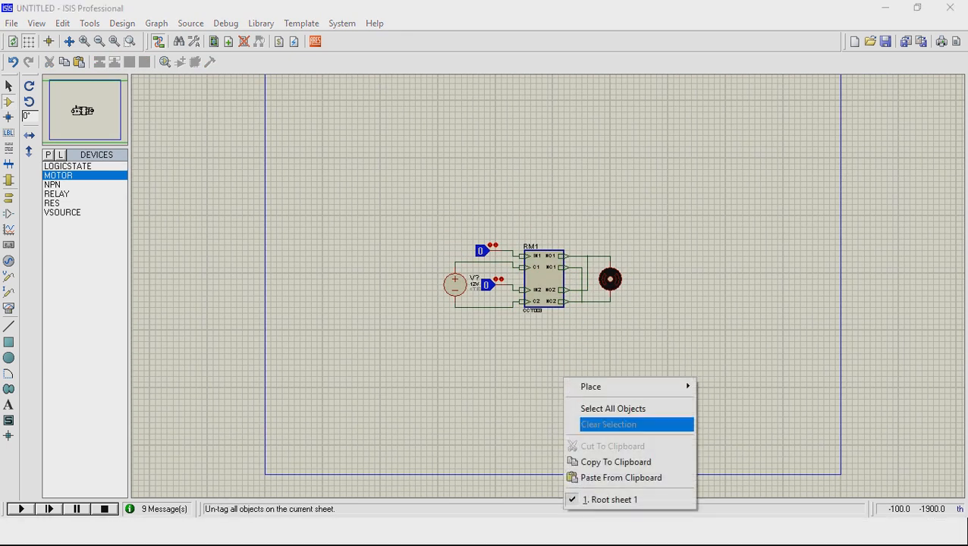
click(621, 478)
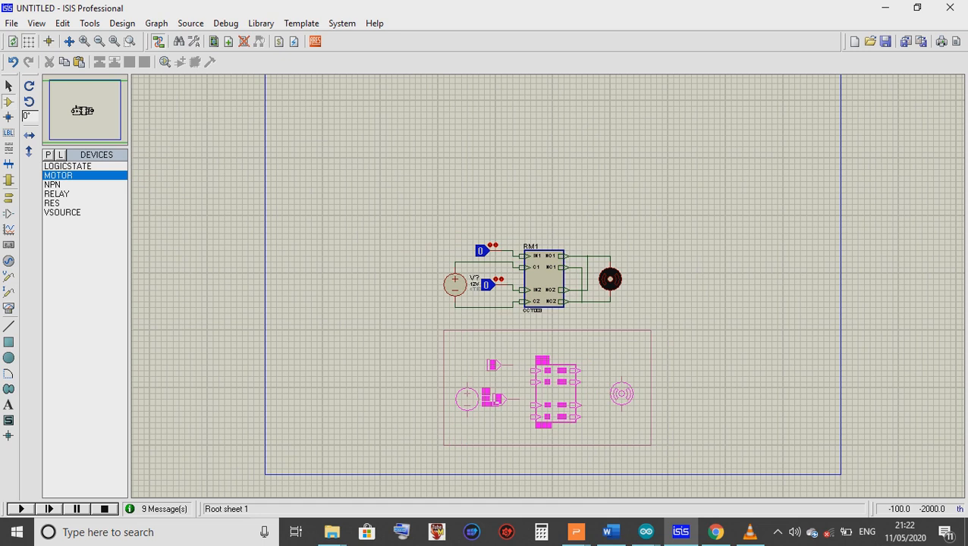
click(547, 387)
click(610, 337)
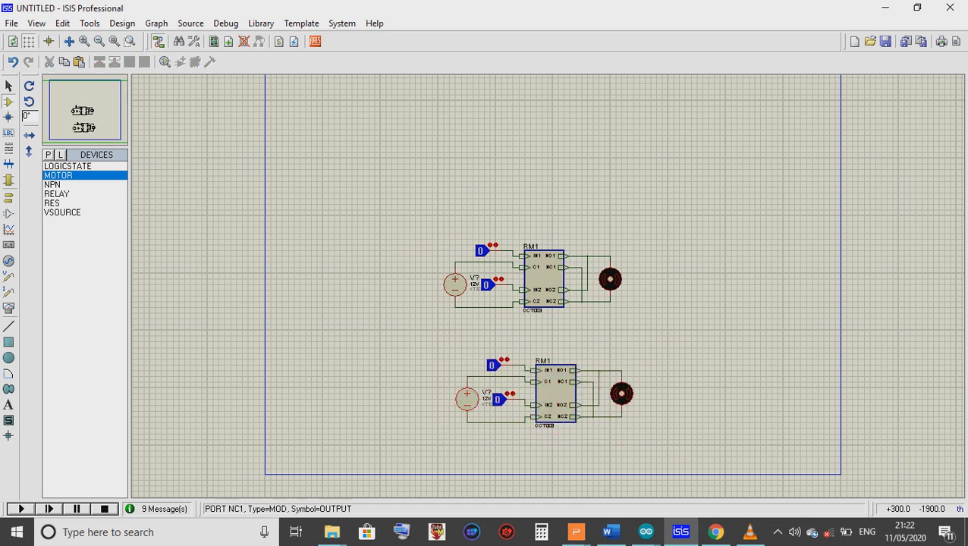
Set the component reference of the duplicated circuit's voltage source to V2.
scroll(501, 394, up, 2)
scroll(609, 244, up, 1)
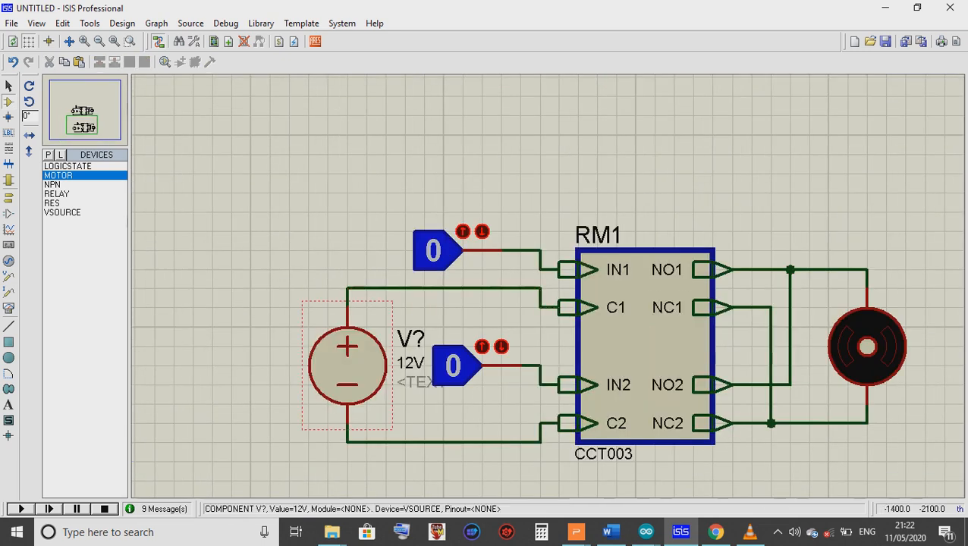
double_click(353, 366)
click(409, 164)
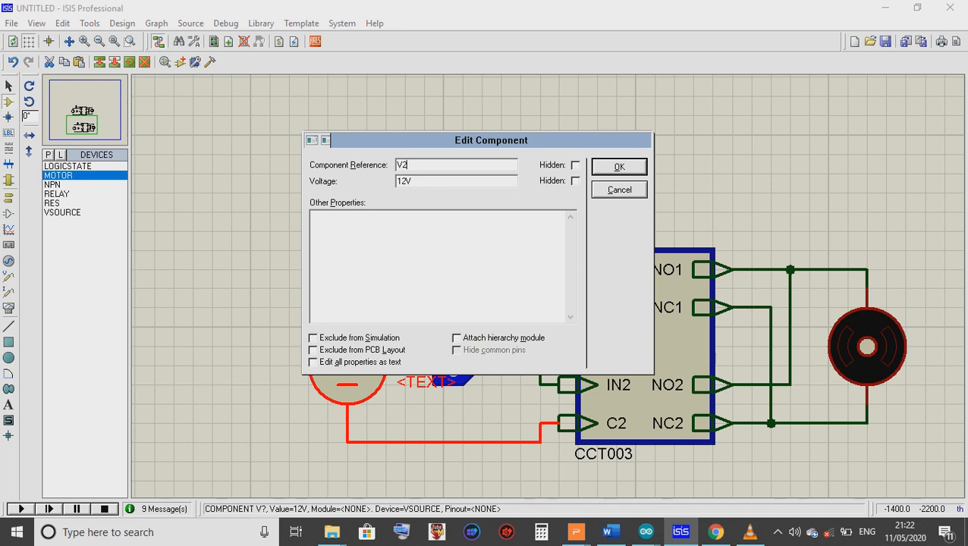
text(2)
key(Return)
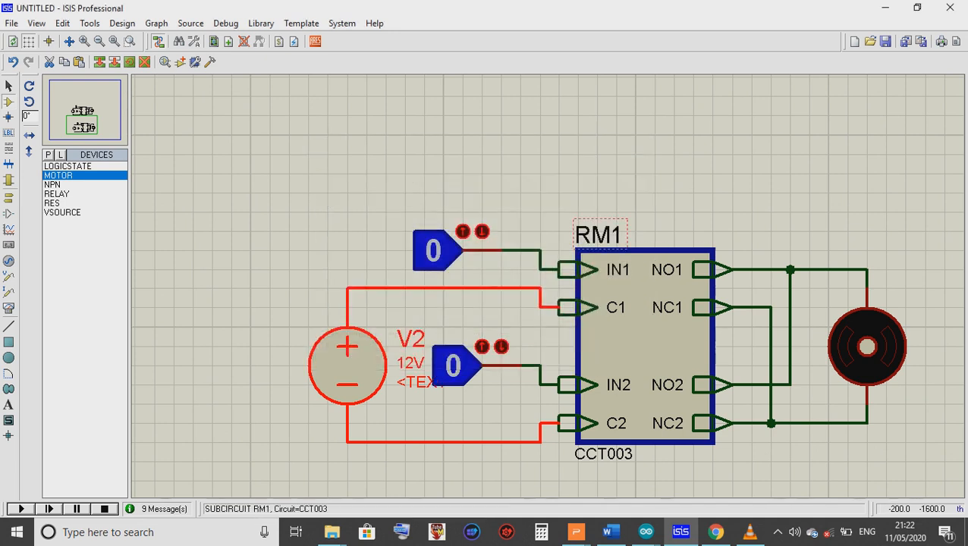
Rename the duplicated circuit's subcircuit block to RM2.
double_click(598, 235)
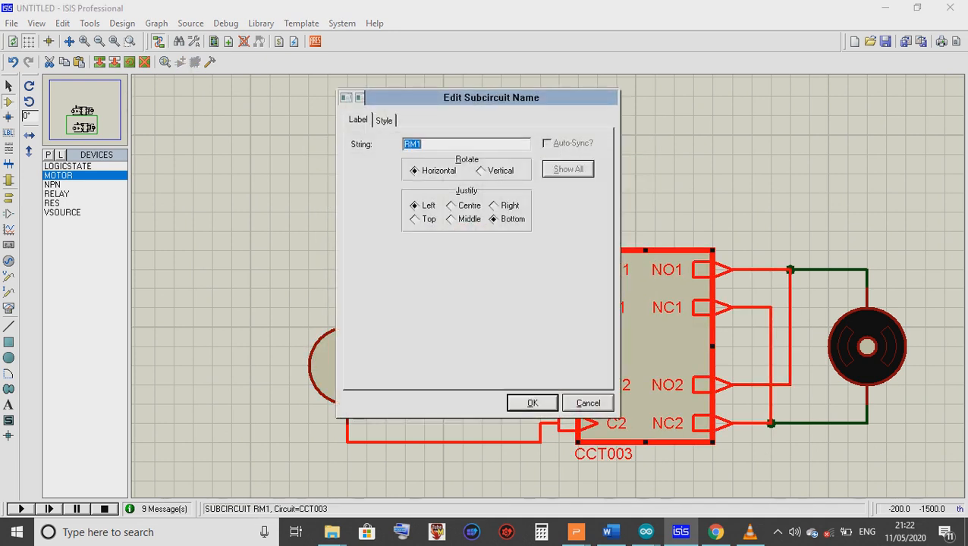
click(423, 144)
text(2)
key(Return)
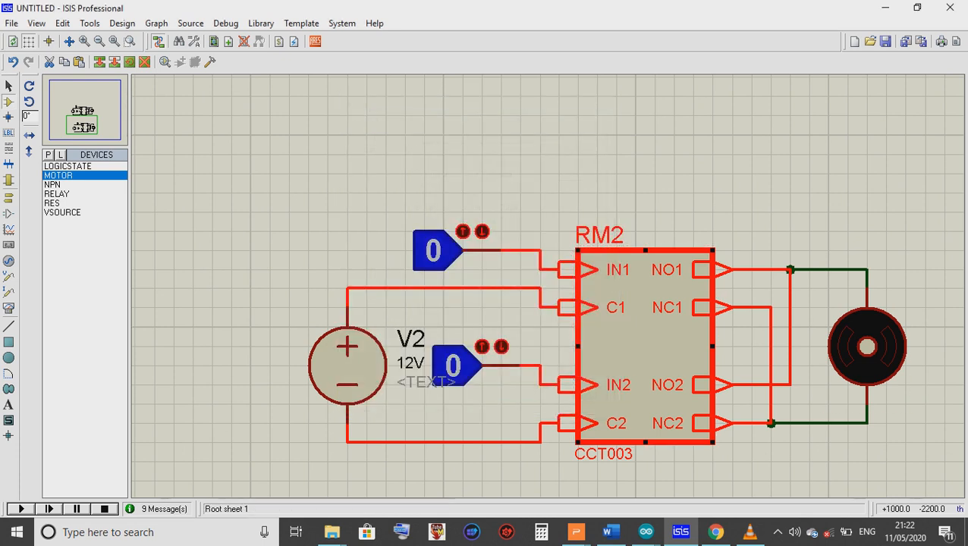
Open the child sheet of RM2 to examine its relay and transistor circuit, and return to the parent sheet.
right_click(657, 328)
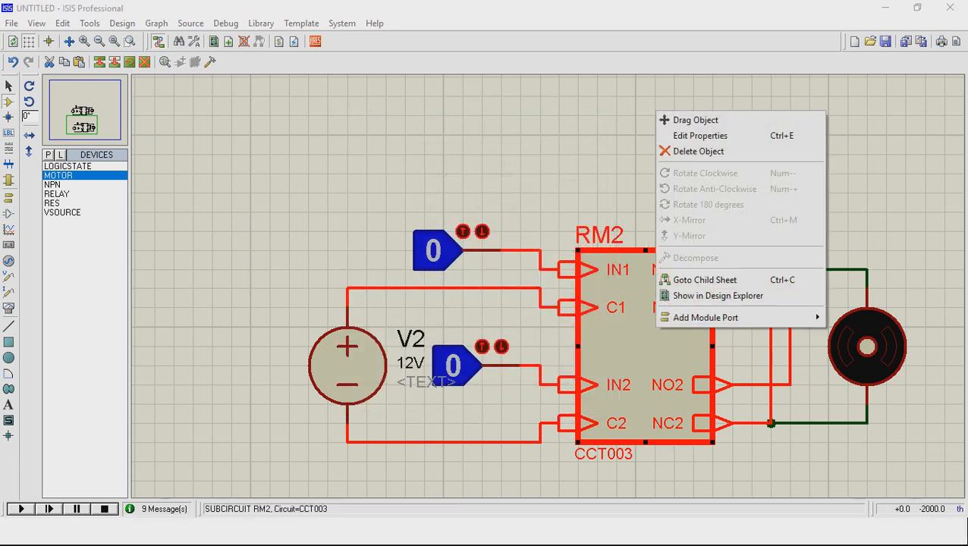
click(704, 280)
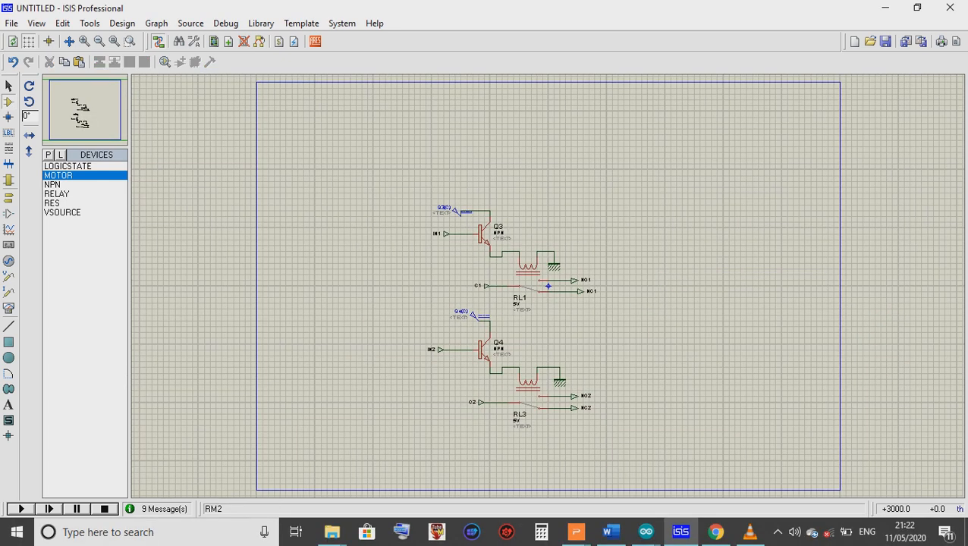
scroll(625, 385, up, 2)
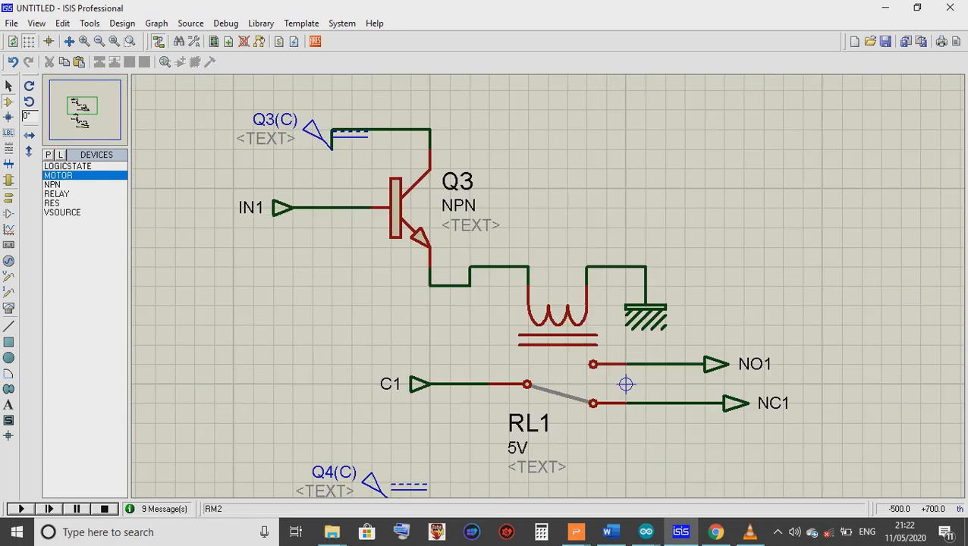
scroll(625, 385, down, 2)
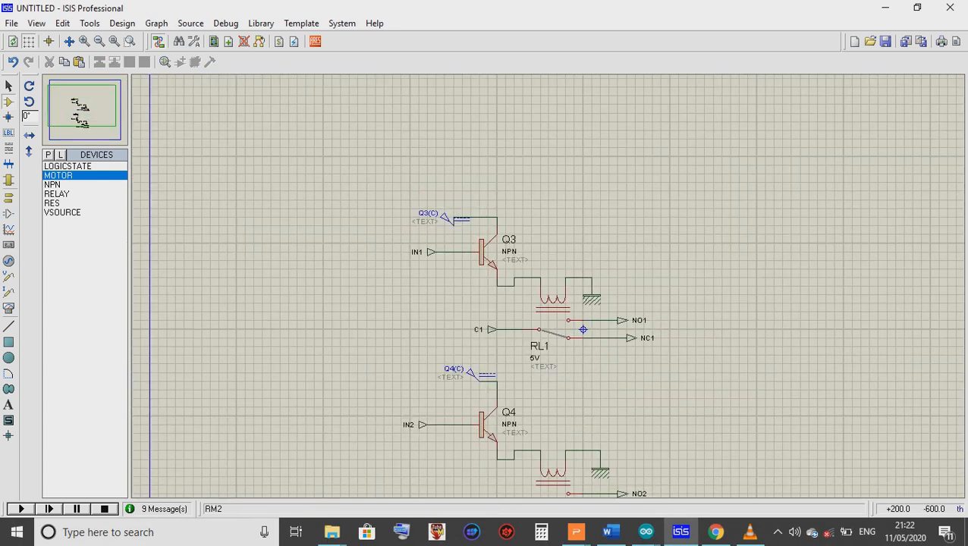
scroll(583, 329, down, 1)
right_click(726, 310)
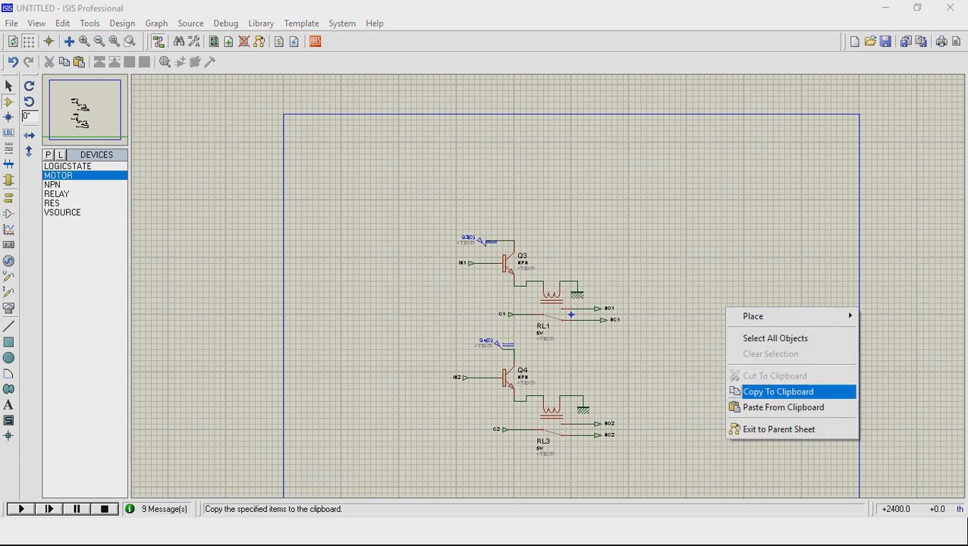
click(758, 430)
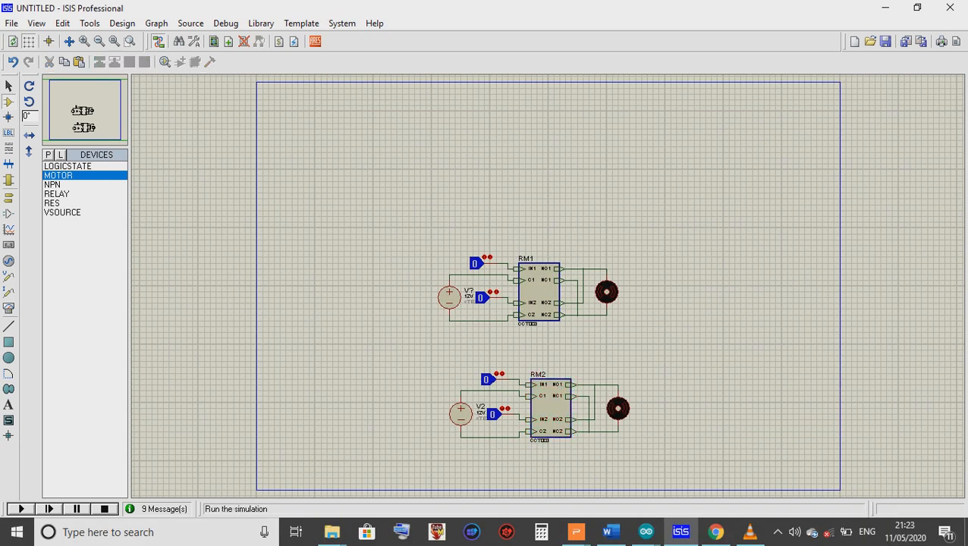
Run the simulation and set the IN1 logic inputs of both RM1 and RM2 to 1.
click(21, 509)
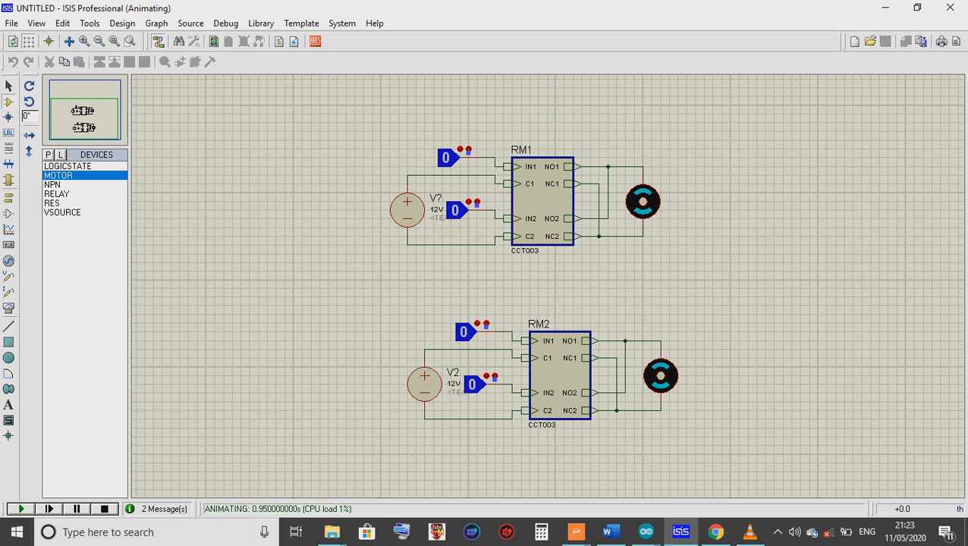
scroll(555, 256, up, 1)
click(393, 135)
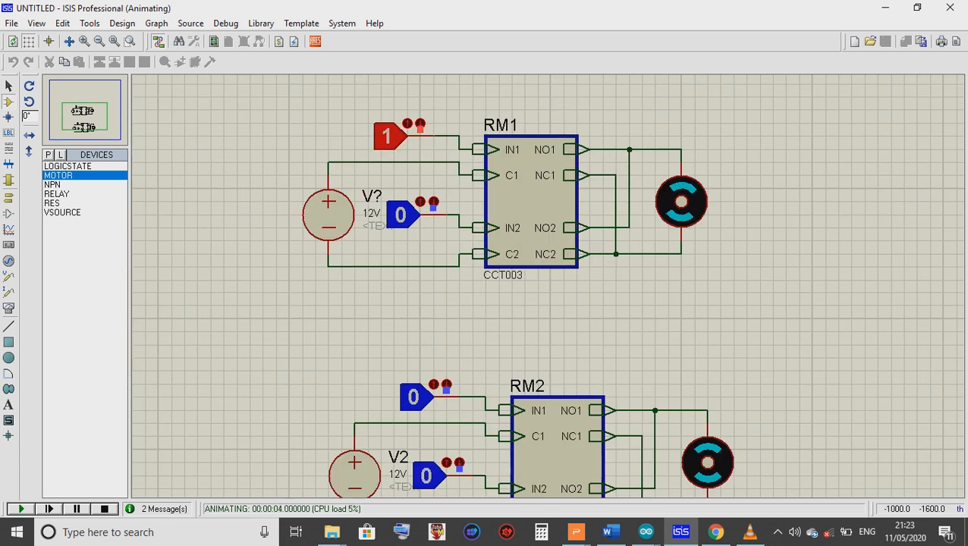
click(414, 397)
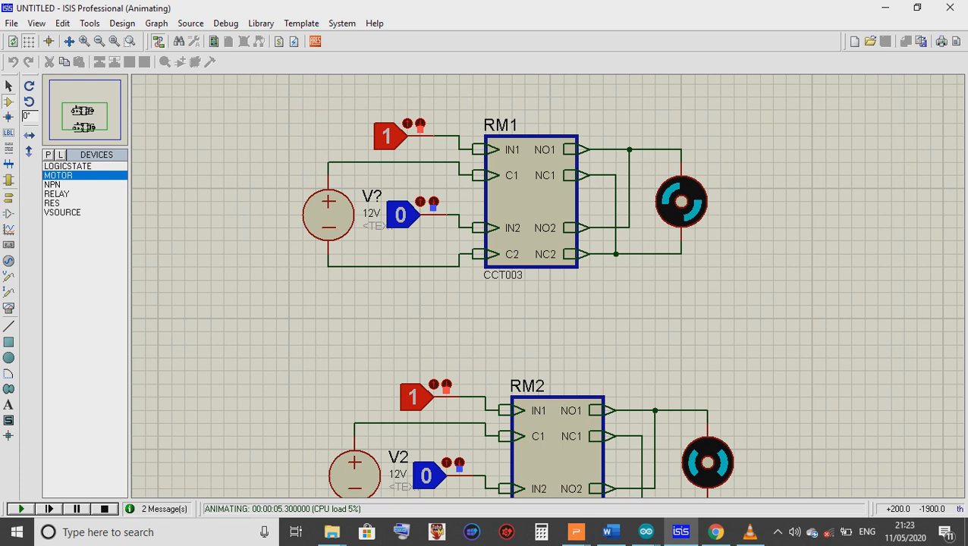
Reverse the input states on both modules, setting IN1 to 0 and IN2 to 1 on RM2 and RM1.
click(413, 397)
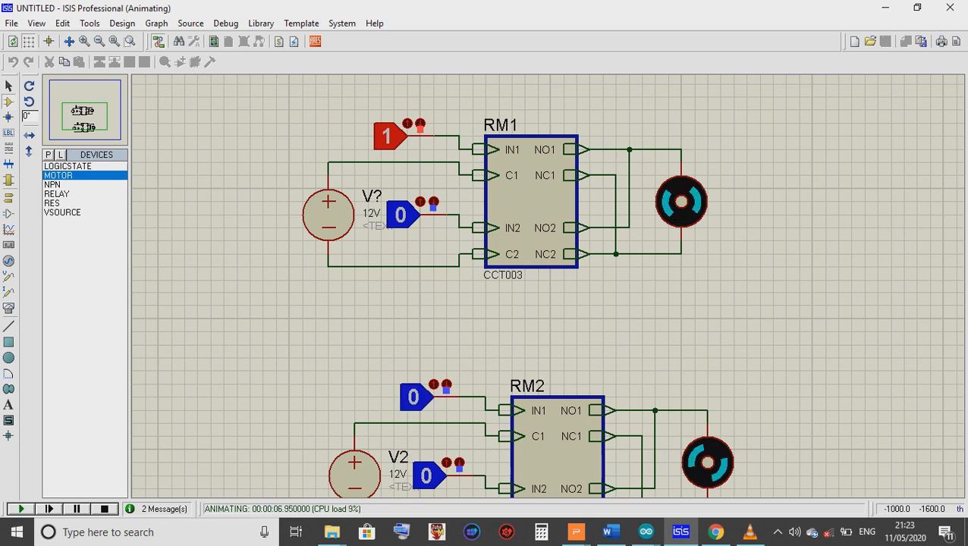
click(427, 476)
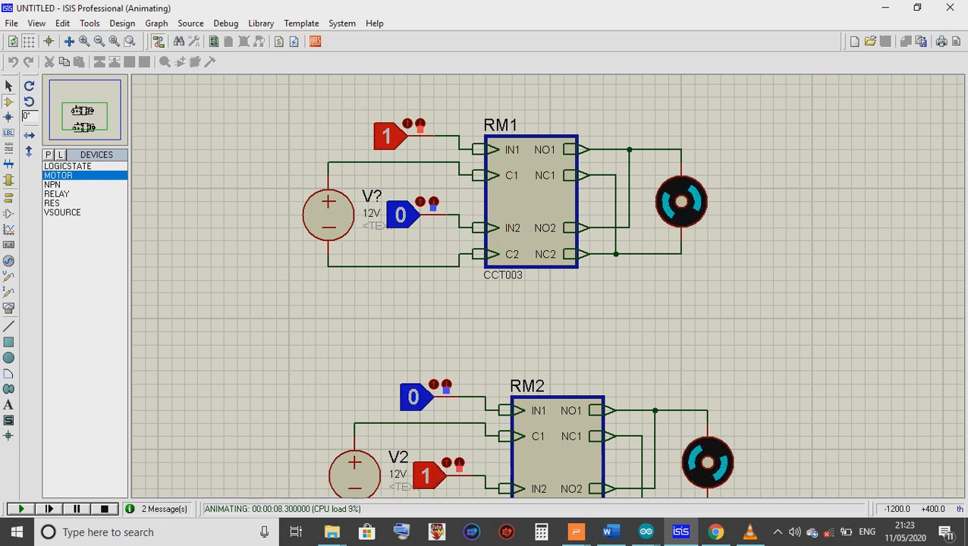
click(387, 136)
click(399, 215)
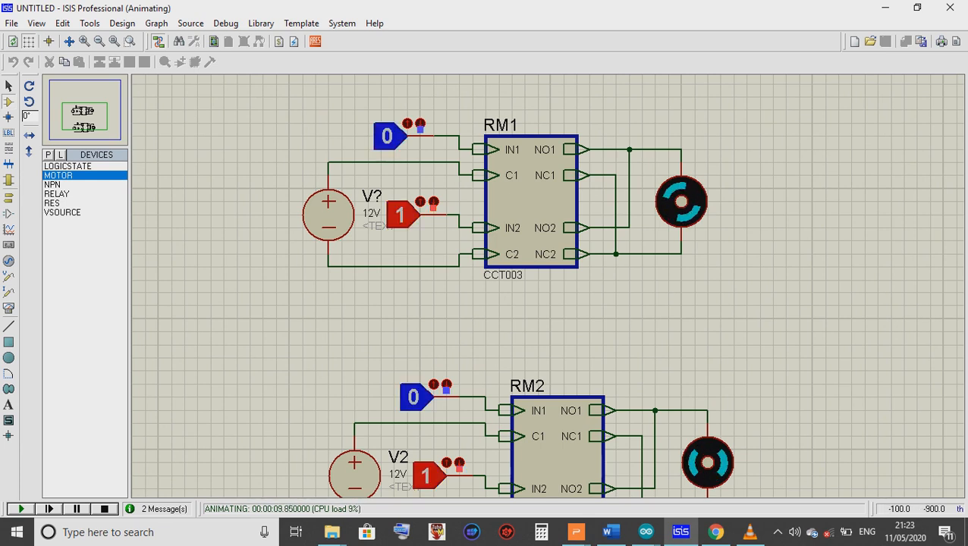
Stop the simulation of the two relay module circuits.
key(F7)
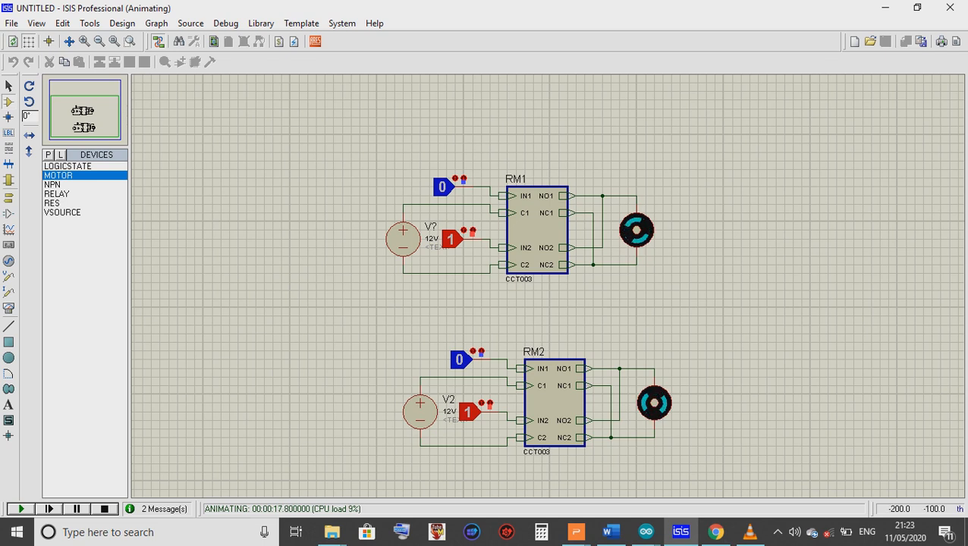
click(558, 222)
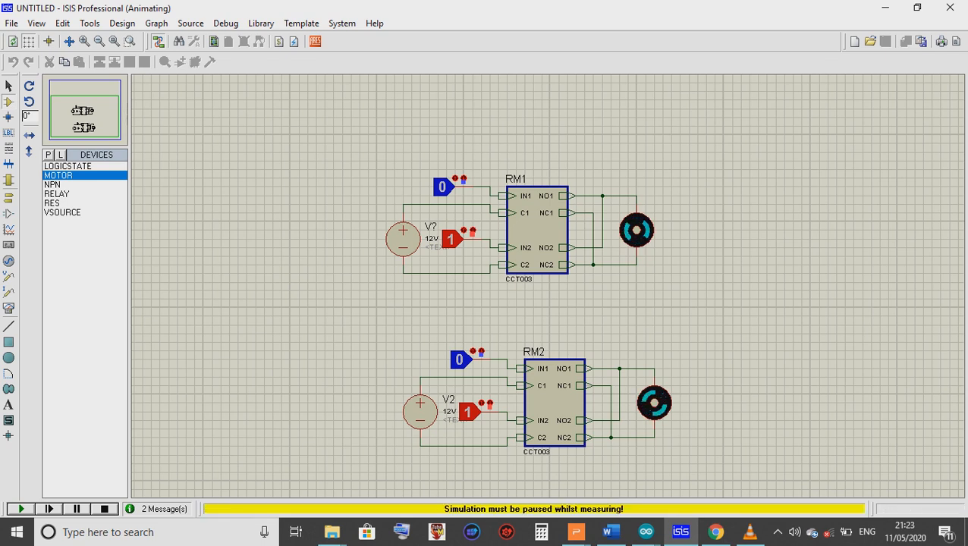
click(105, 509)
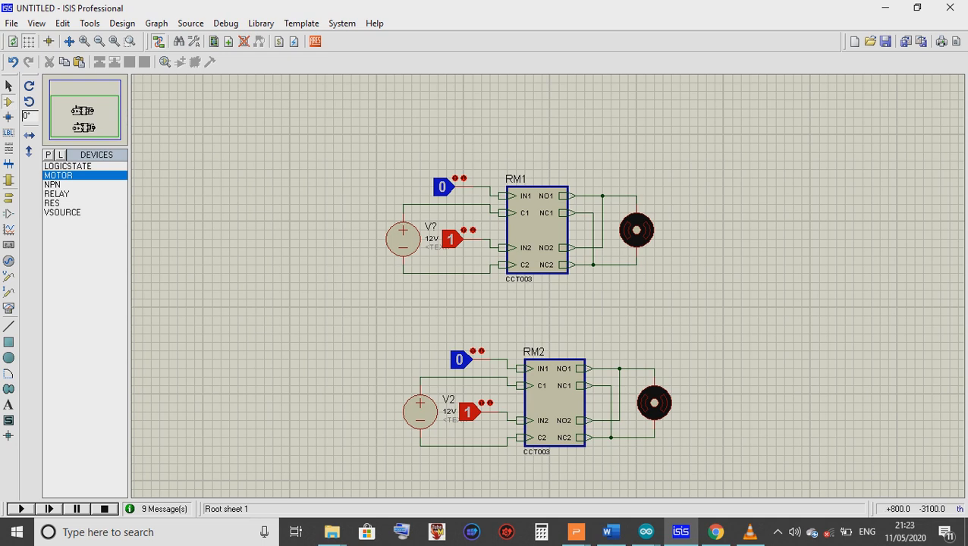
Switch to the running WPS Presentation slide show and advance to the THANK YOU slide.
mouse_move(576, 532)
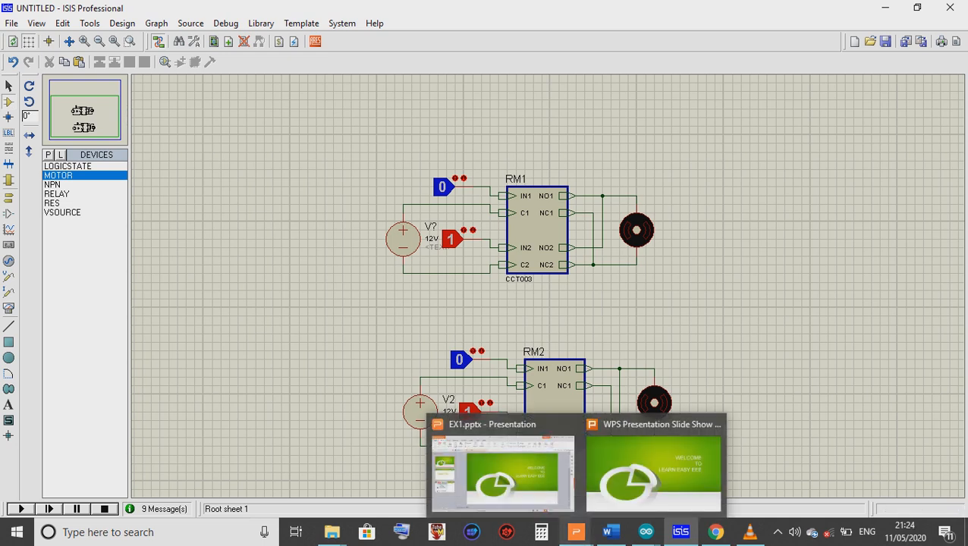
click(654, 466)
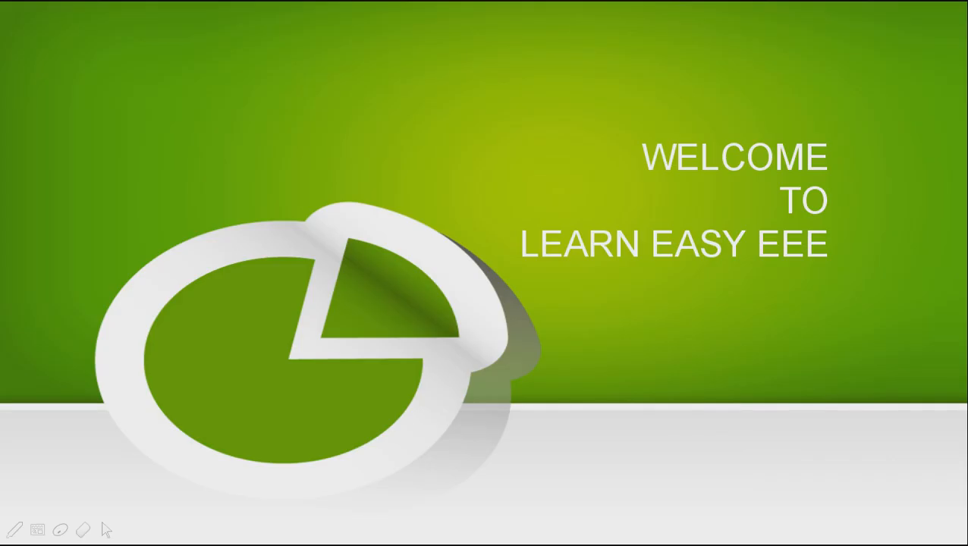
key(Right)
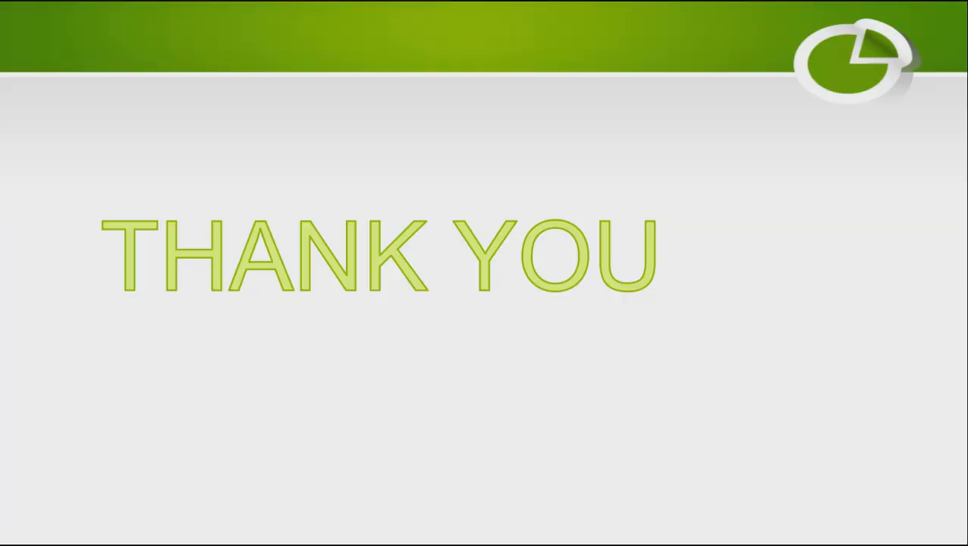